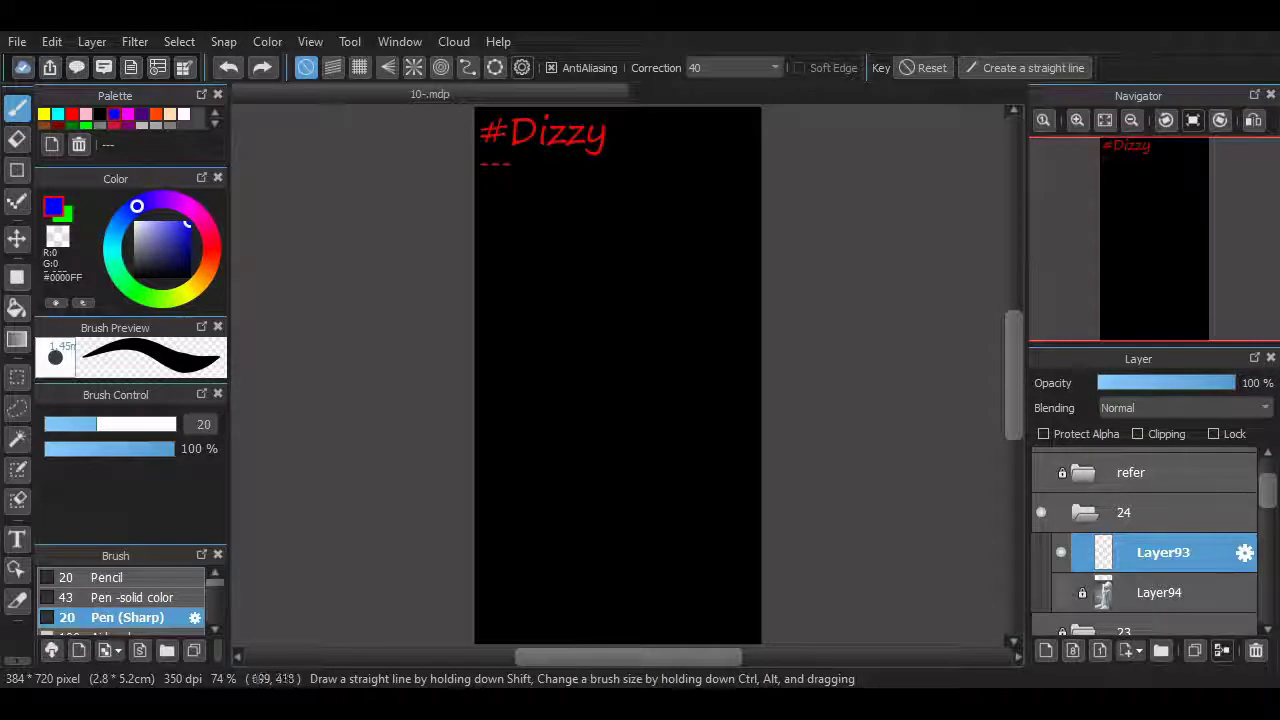
Show the reference figure on Layer94 and draw a blue spiral eye on its face on Layer93.
click(1061, 592)
scroll(950, 192, up, 4)
scroll(700, 323, up, 2)
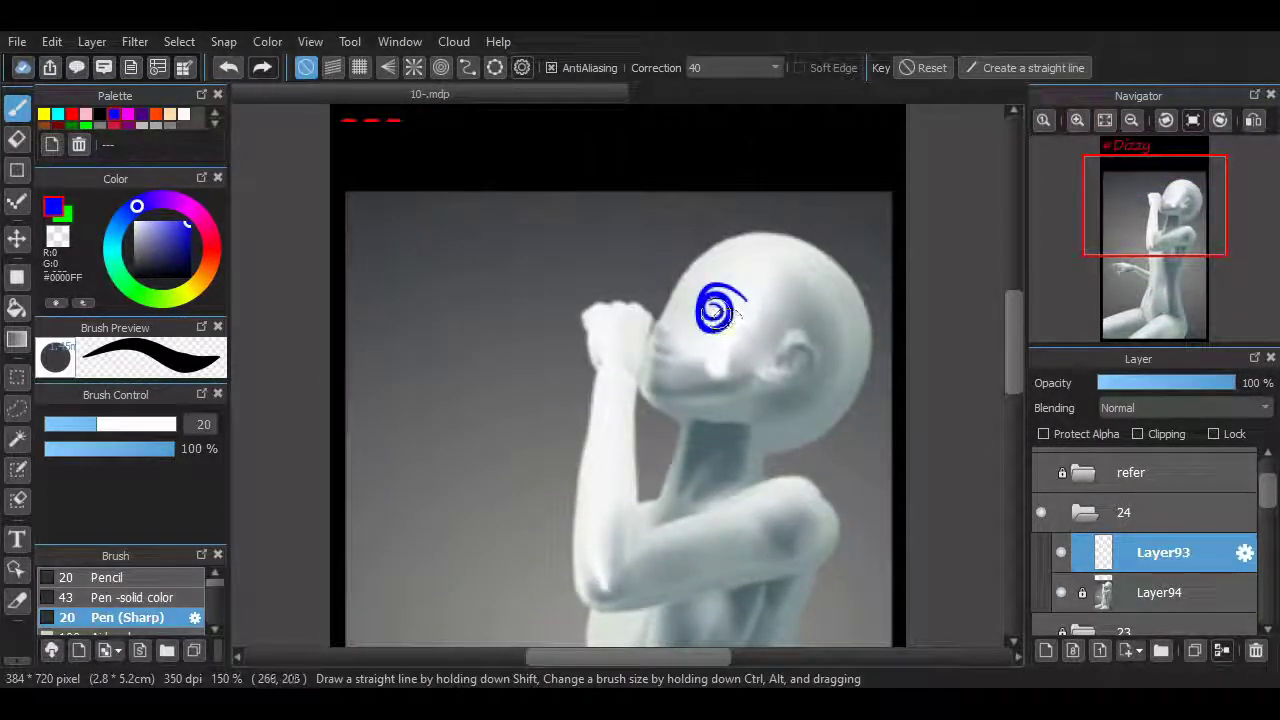
key(ctrl+z)
mouse_move(708, 306)
mouse_down()
mouse_move(737, 320)
mouse_move(726, 294)
mouse_move(735, 318)
mouse_up()
key(ctrl+z)
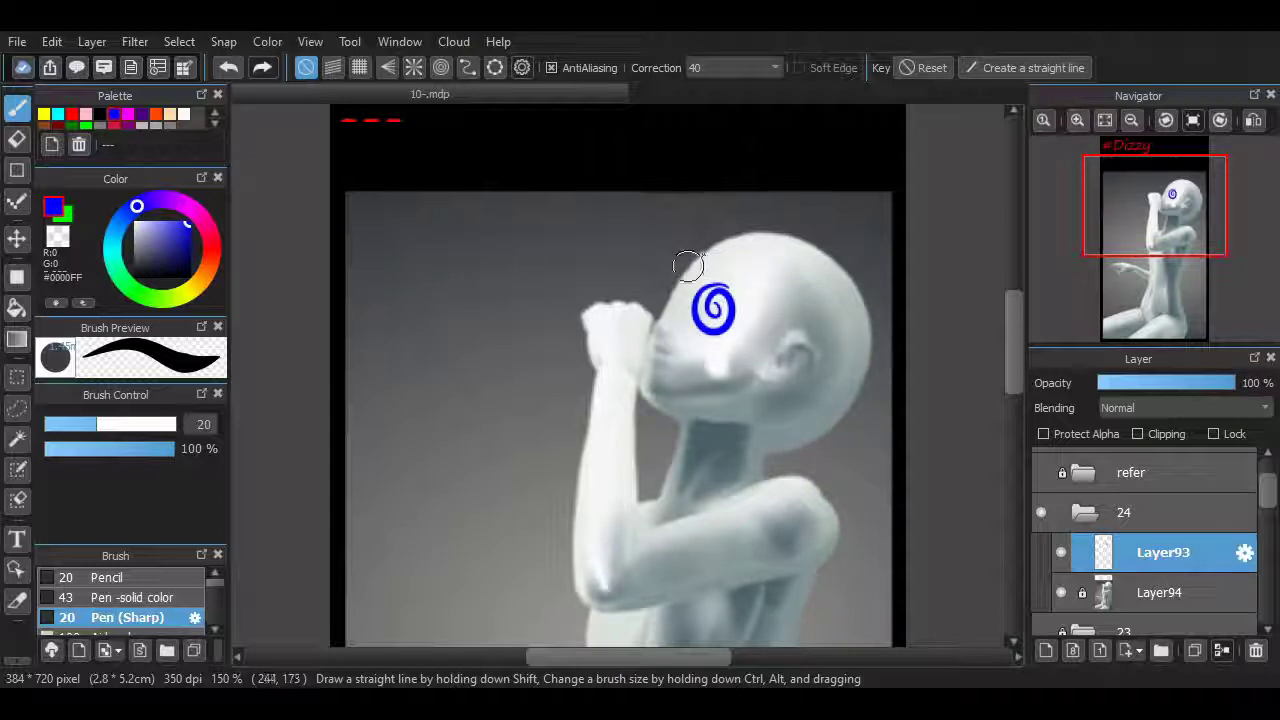
drag(688, 265, 760, 280)
key(ctrl+z)
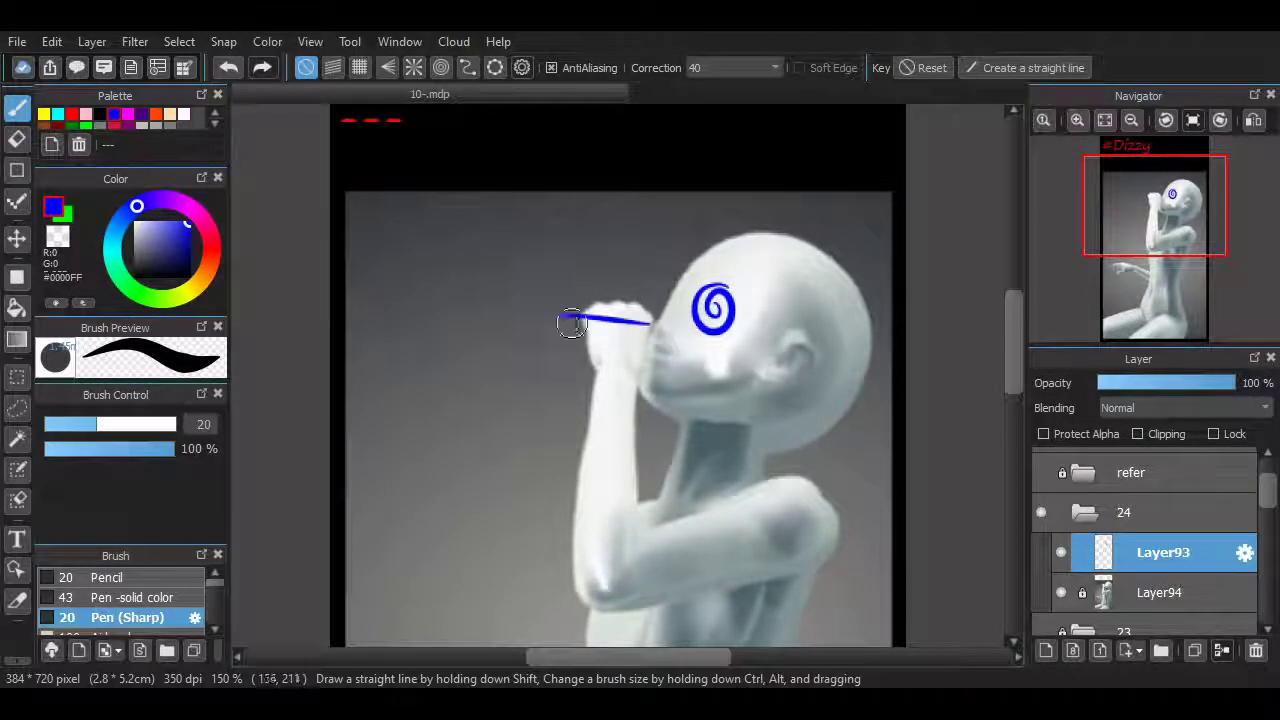
Draw the bottle's neck as two lines through the raised fist to the mouth and rough out its body.
drag(655, 337, 566, 334)
drag(449, 271, 540, 283)
key(ctrl+z)
mouse_move(457, 269)
mouse_down()
mouse_move(541, 317)
mouse_move(549, 301)
mouse_move(550, 290)
mouse_move(439, 266)
mouse_move(428, 306)
mouse_move(525, 333)
mouse_move(410, 310)
mouse_up()
key(ctrl+z)
key(ctrl+z)
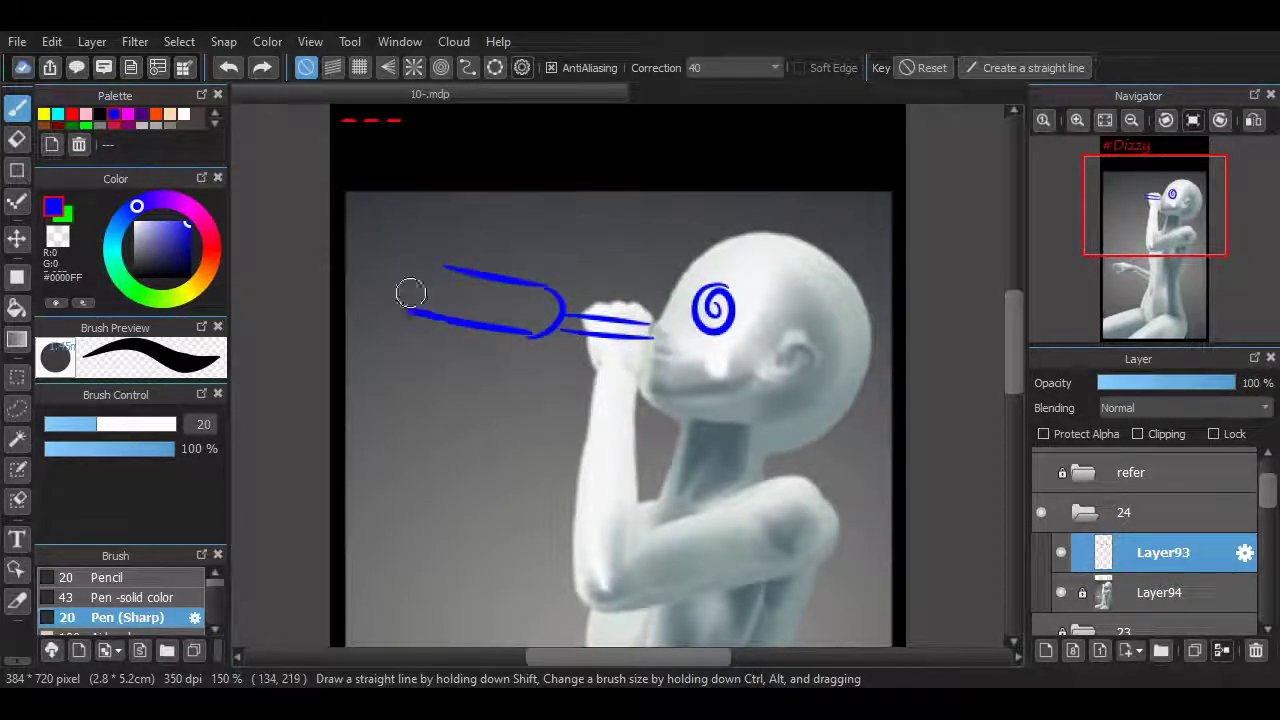
Redraw the bottle's body with long sides that taper at the shoulders into the neck.
key(ctrl+z)
mouse_move(443, 262)
mouse_down()
mouse_move(560, 326)
mouse_move(530, 288)
mouse_move(528, 340)
mouse_up()
key(ctrl+z)
key(ctrl+z)
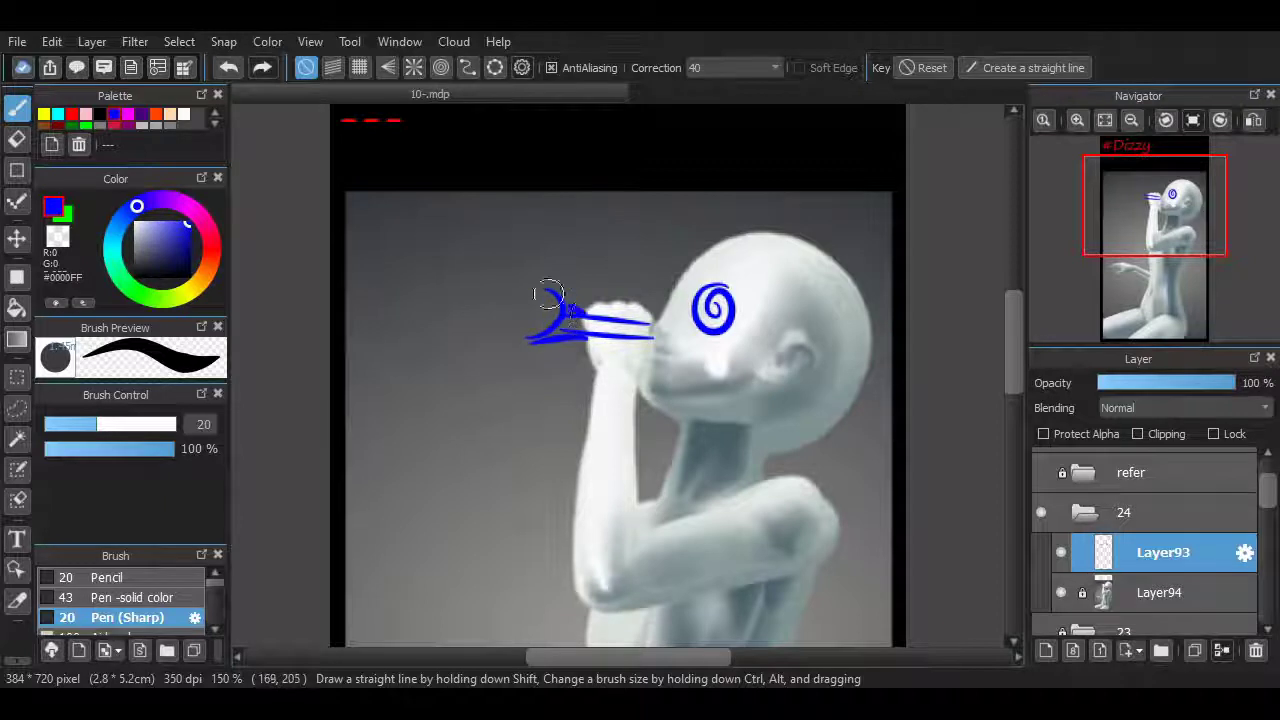
mouse_move(548, 295)
mouse_down()
mouse_move(458, 261)
mouse_move(495, 326)
mouse_move(509, 319)
mouse_move(450, 264)
mouse_move(556, 331)
mouse_move(537, 342)
mouse_move(438, 313)
mouse_up()
key(ctrl+z)
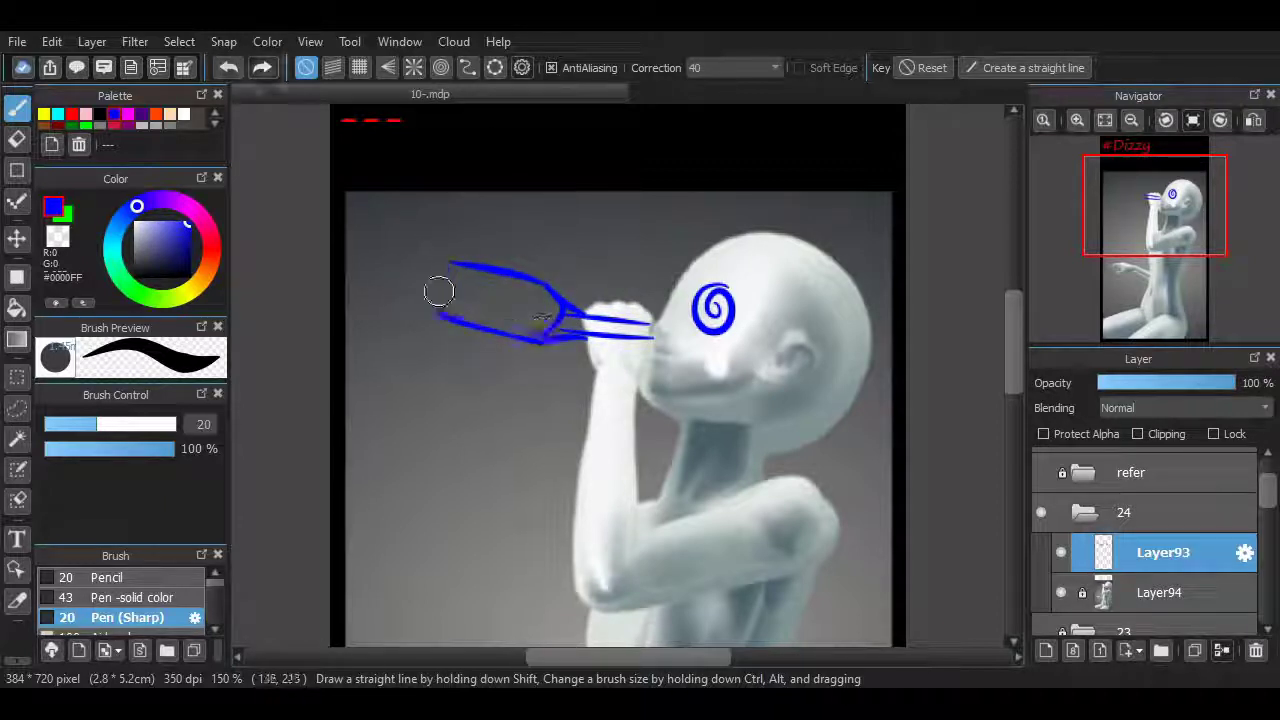
Close the bottle's base and add a small face to its body with two dot eyes and a wavy mouth.
mouse_move(446, 264)
mouse_down()
mouse_move(517, 282)
mouse_move(486, 307)
mouse_move(541, 315)
mouse_move(495, 296)
mouse_move(560, 302)
mouse_up()
click(477, 298)
click(524, 286)
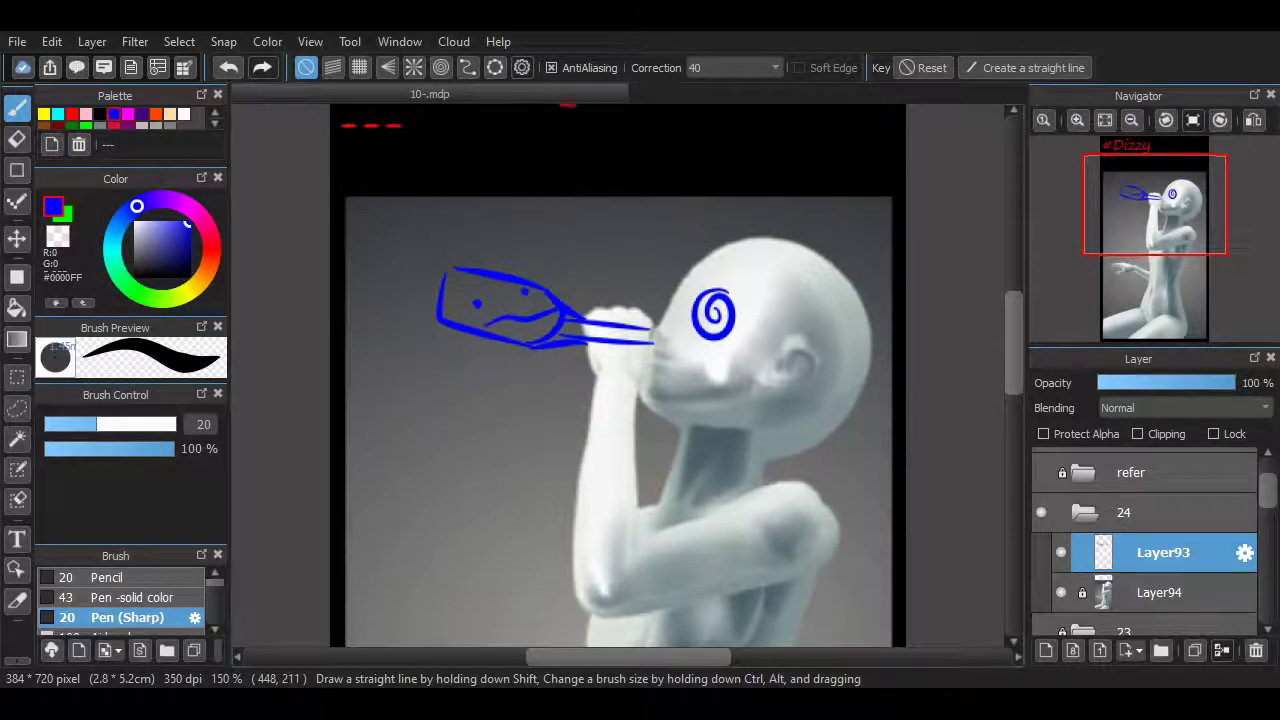
Sketch the curved rim of a barrel around the fingers of the lowered hand.
scroll(423, 376, down, 5)
mouse_move(425, 343)
mouse_down()
mouse_move(369, 344)
mouse_move(357, 566)
mouse_up()
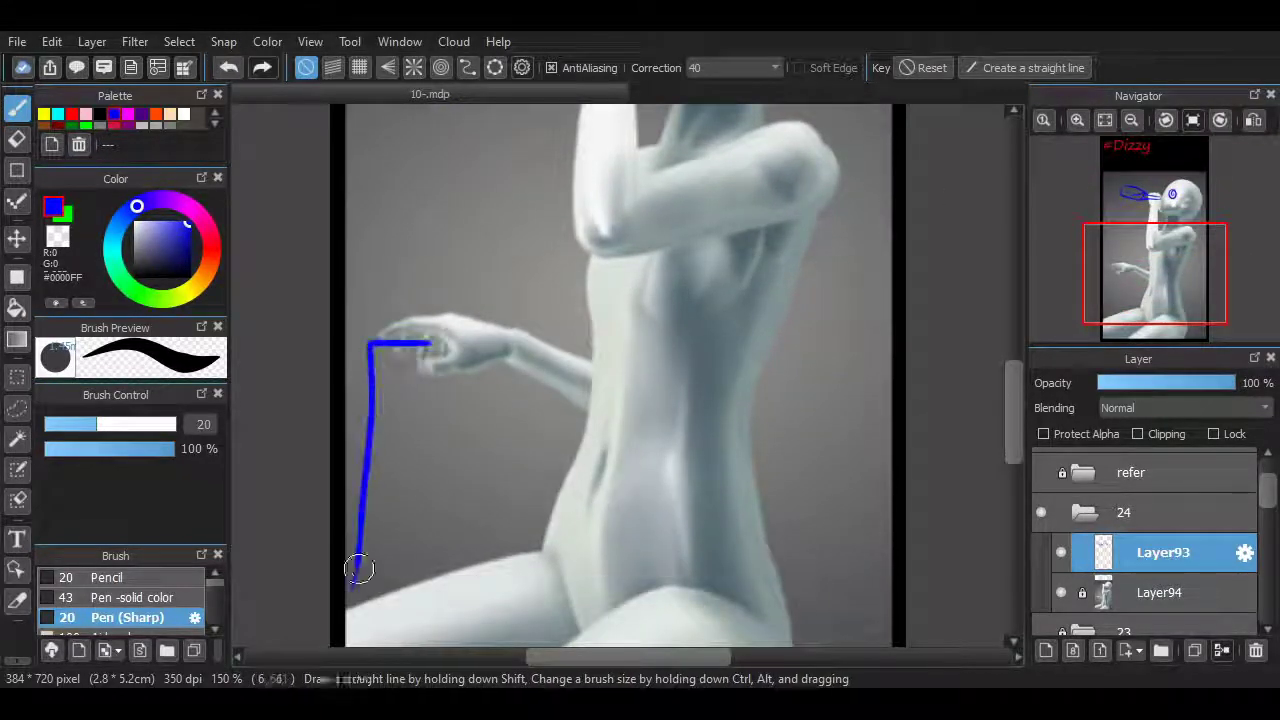
key(ctrl+z)
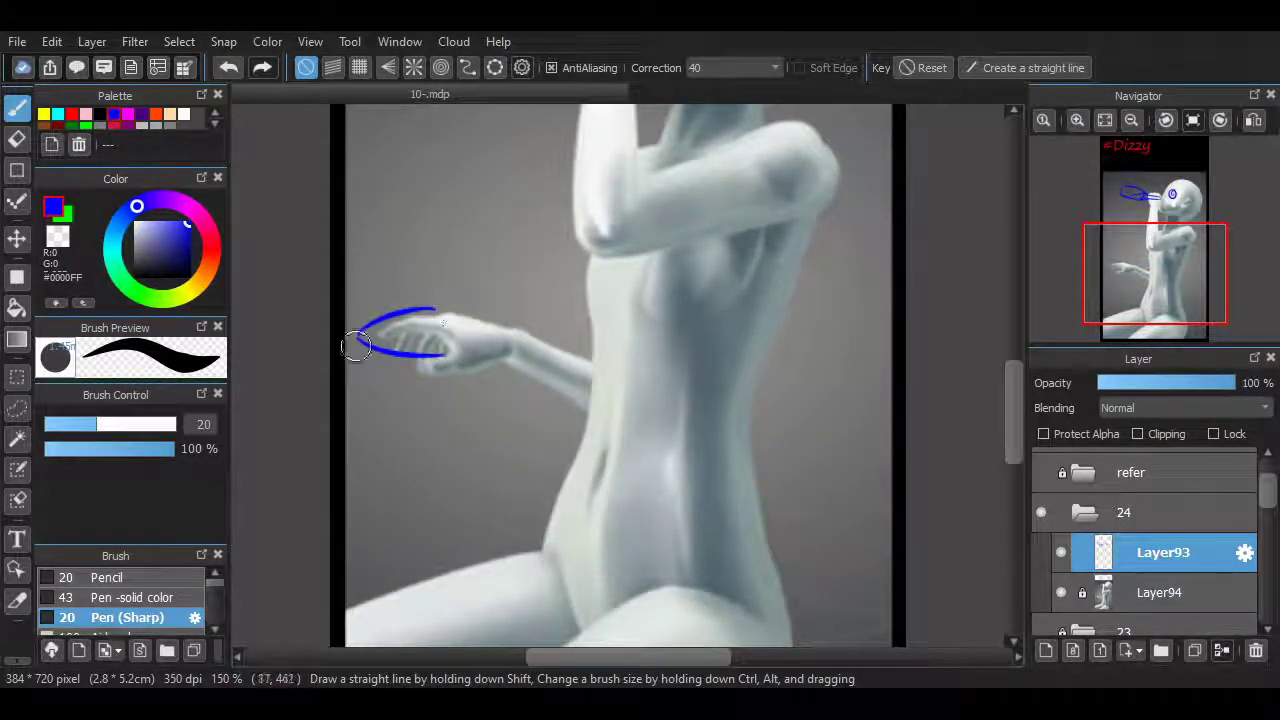
Draw the barrel's two bulging sides from the rim down towards the thigh, extending the rim to the wrist.
mouse_move(357, 345)
mouse_down()
mouse_move(365, 580)
mouse_move(357, 571)
mouse_move(371, 537)
mouse_move(383, 568)
mouse_up()
key(ctrl+z)
key(ctrl+z)
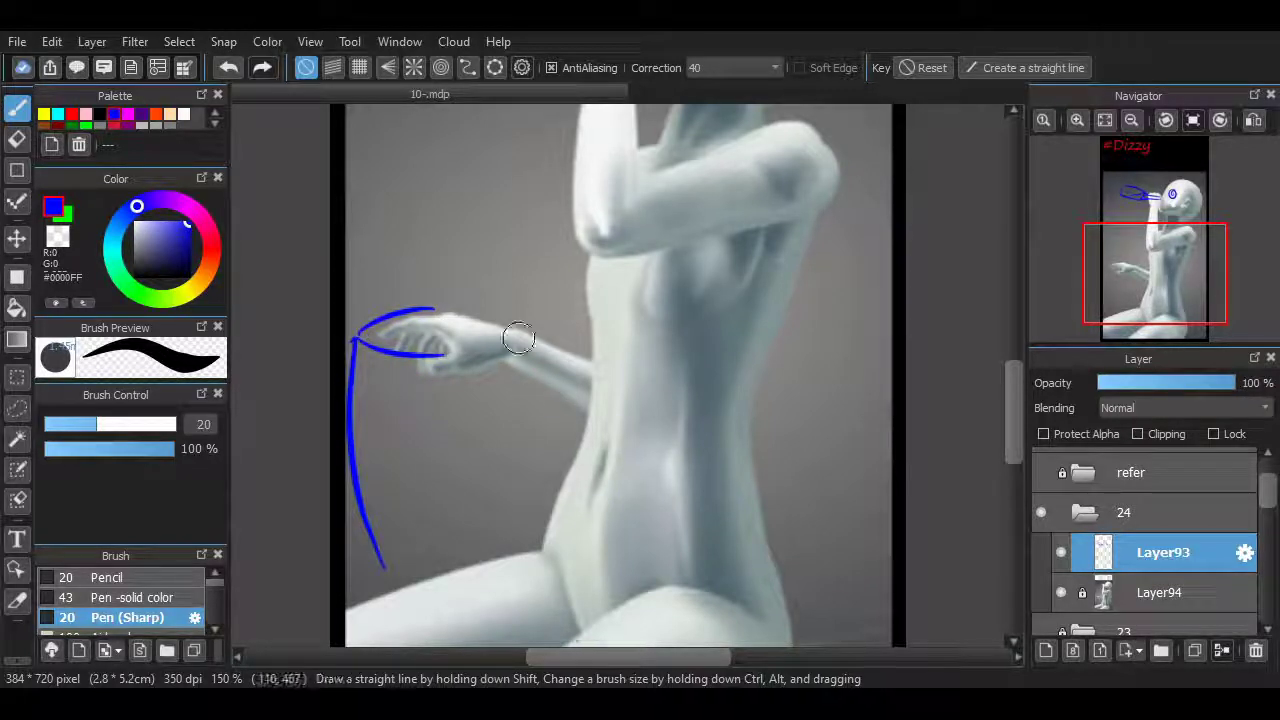
key(ctrl+z)
drag(355, 343, 350, 612)
mouse_move(440, 353)
mouse_down()
mouse_move(505, 334)
mouse_move(535, 548)
mouse_up()
key(ctrl+z)
drag(512, 336, 537, 548)
Add two pairs of curved hoop lines across the upper and lower parts of the barrel.
drag(352, 400, 528, 388)
drag(355, 433, 512, 422)
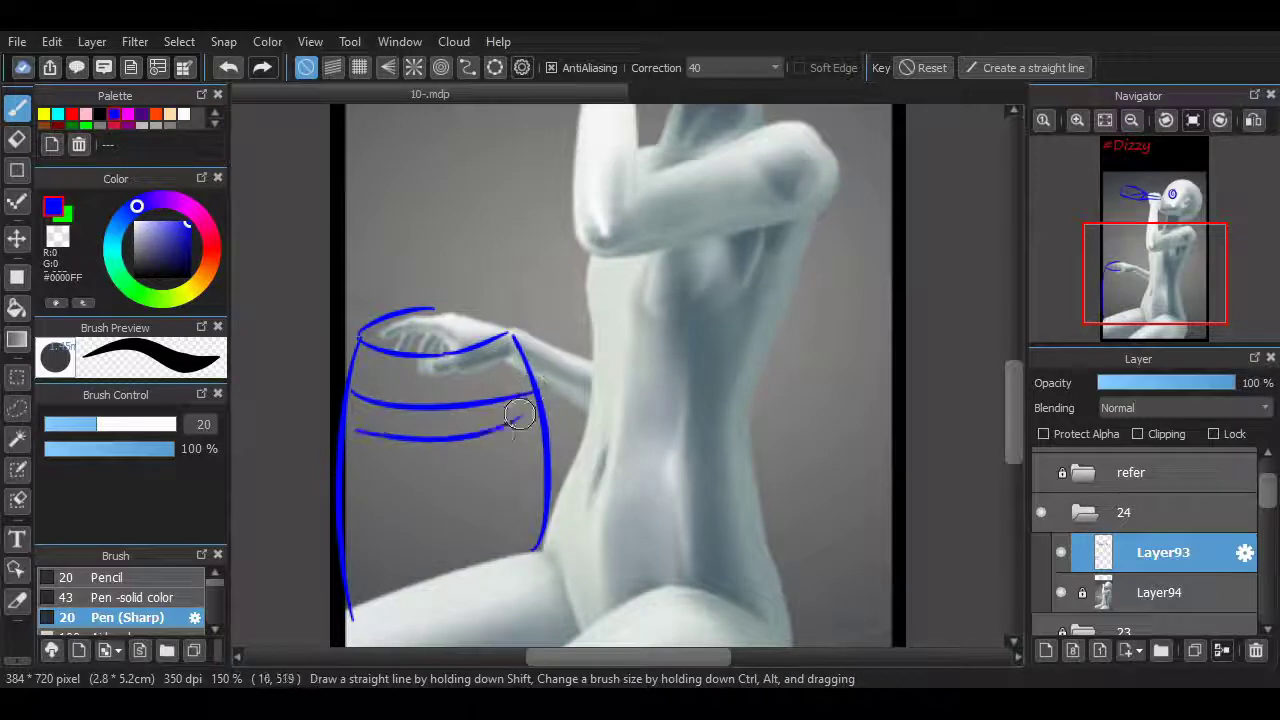
drag(352, 520, 540, 492)
drag(345, 550, 542, 536)
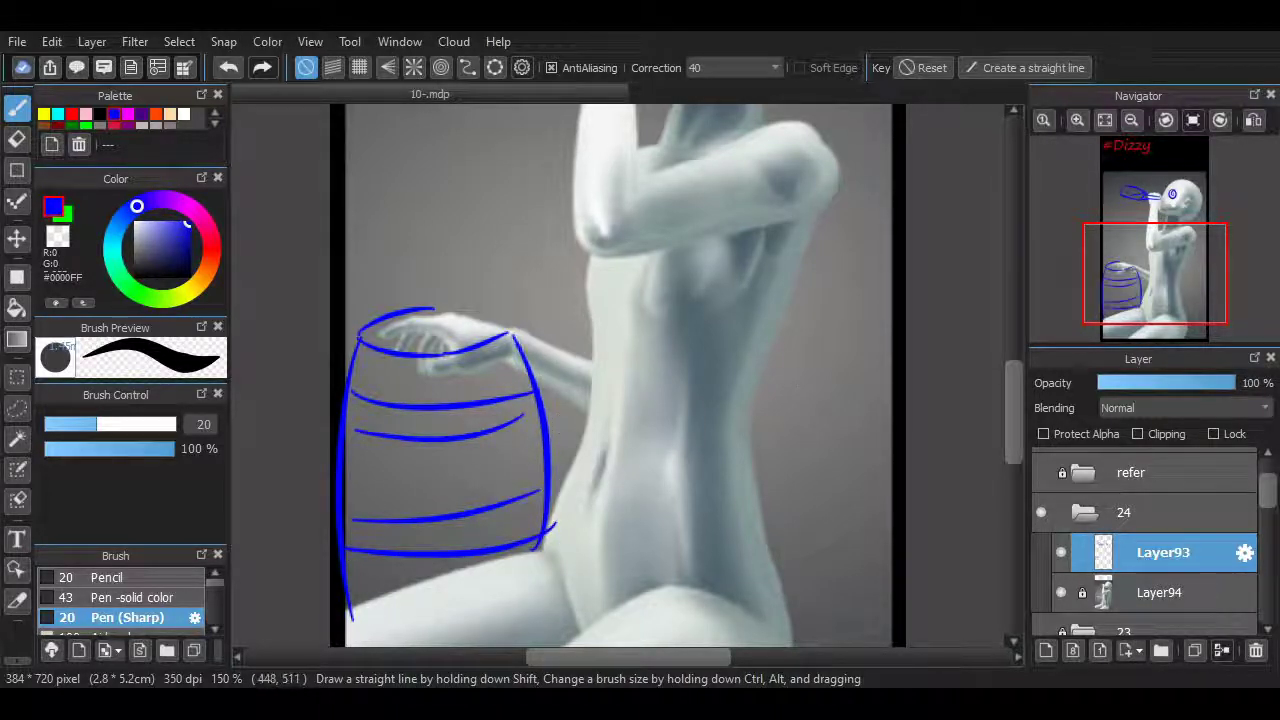
scroll(618, 375, up, 5)
scroll(618, 375, down, 5)
scroll(618, 375, up, 2)
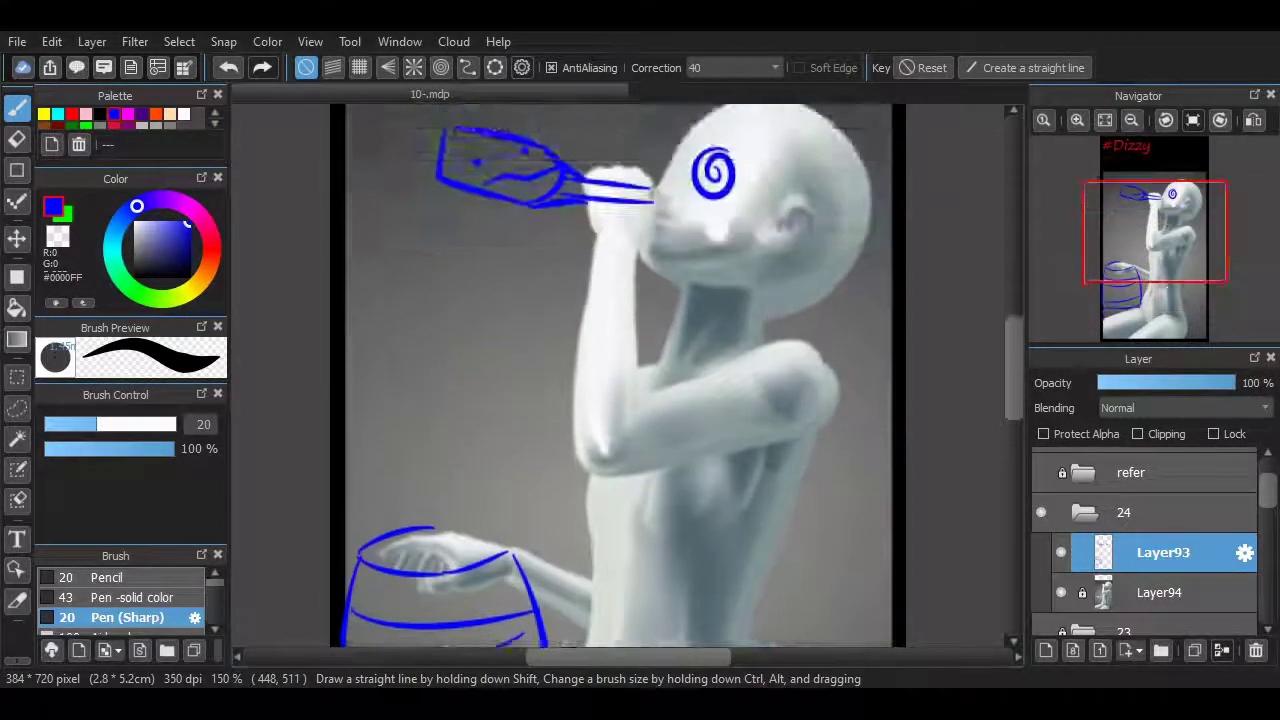
scroll(618, 375, down, 3)
scroll(618, 375, up, 2)
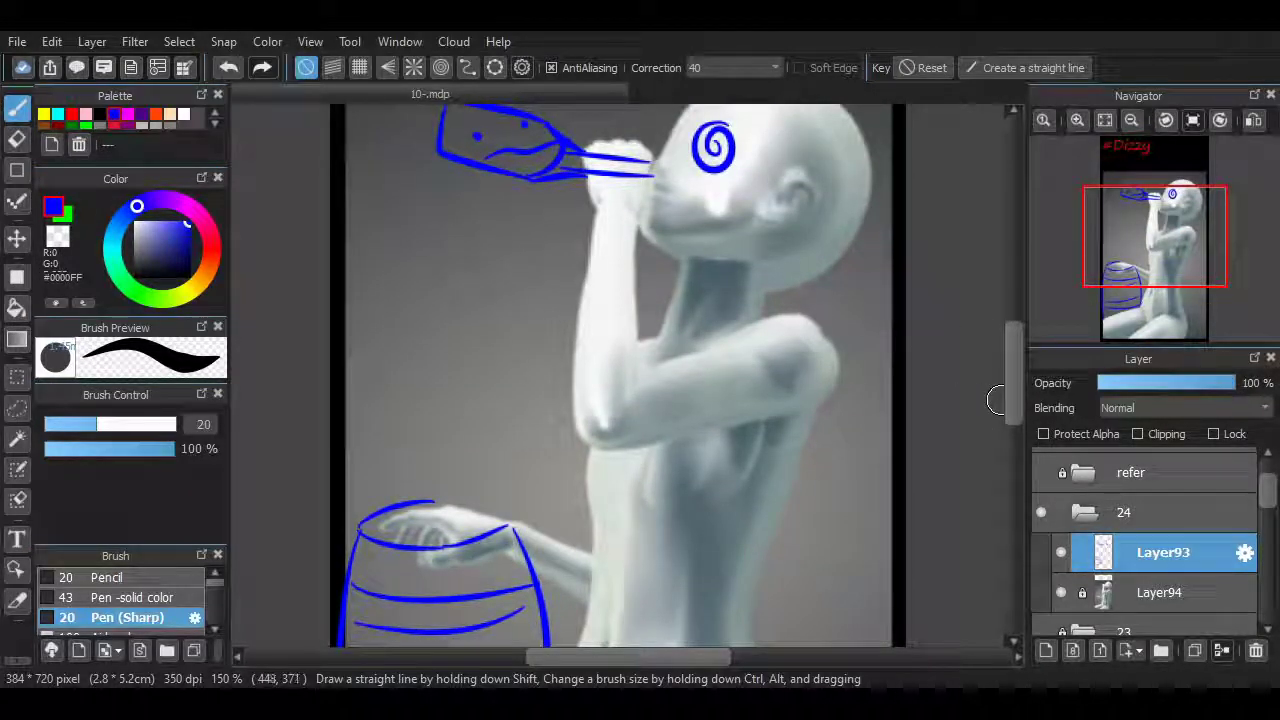
Draw a pointed ear over the figure's ear and a curved horn on top of the head.
scroll(997, 399, up, 2)
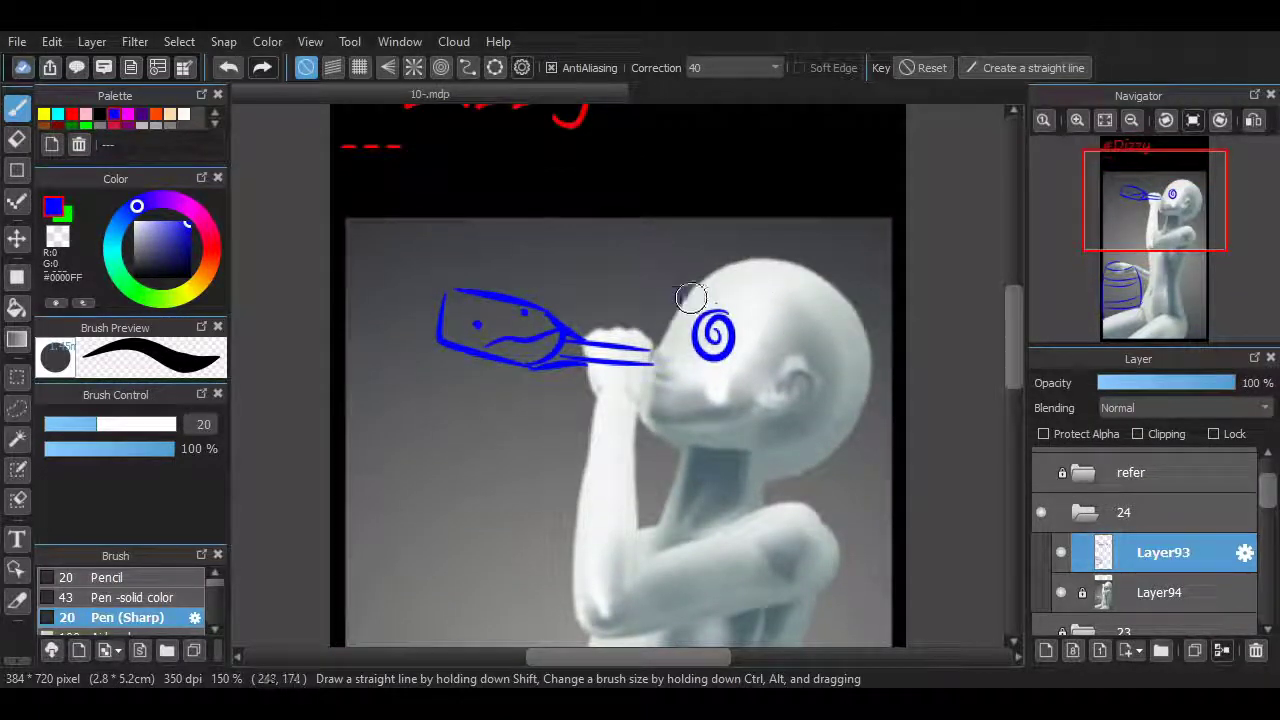
drag(690, 297, 860, 380)
key(ctrl+z)
drag(768, 362, 845, 359)
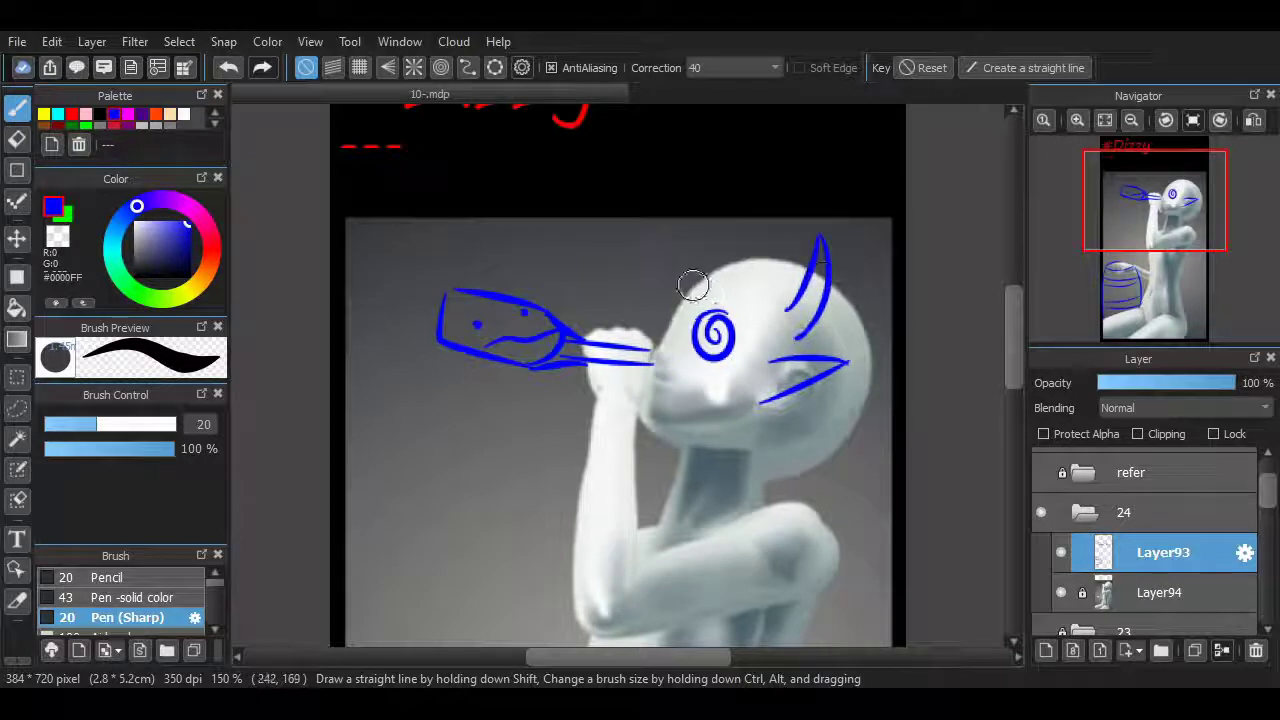
Sketch the hair with a fringe around the eye, an outline over the skull and jagged strands behind the neck.
mouse_move(693, 286)
mouse_down()
mouse_move(740, 411)
mouse_move(795, 355)
mouse_up()
mouse_move(696, 283)
mouse_down()
mouse_move(672, 322)
mouse_move(810, 262)
mouse_up()
key(ctrl+z)
key(ctrl+z)
key(ctrl+z)
drag(808, 390, 862, 455)
drag(825, 280, 888, 483)
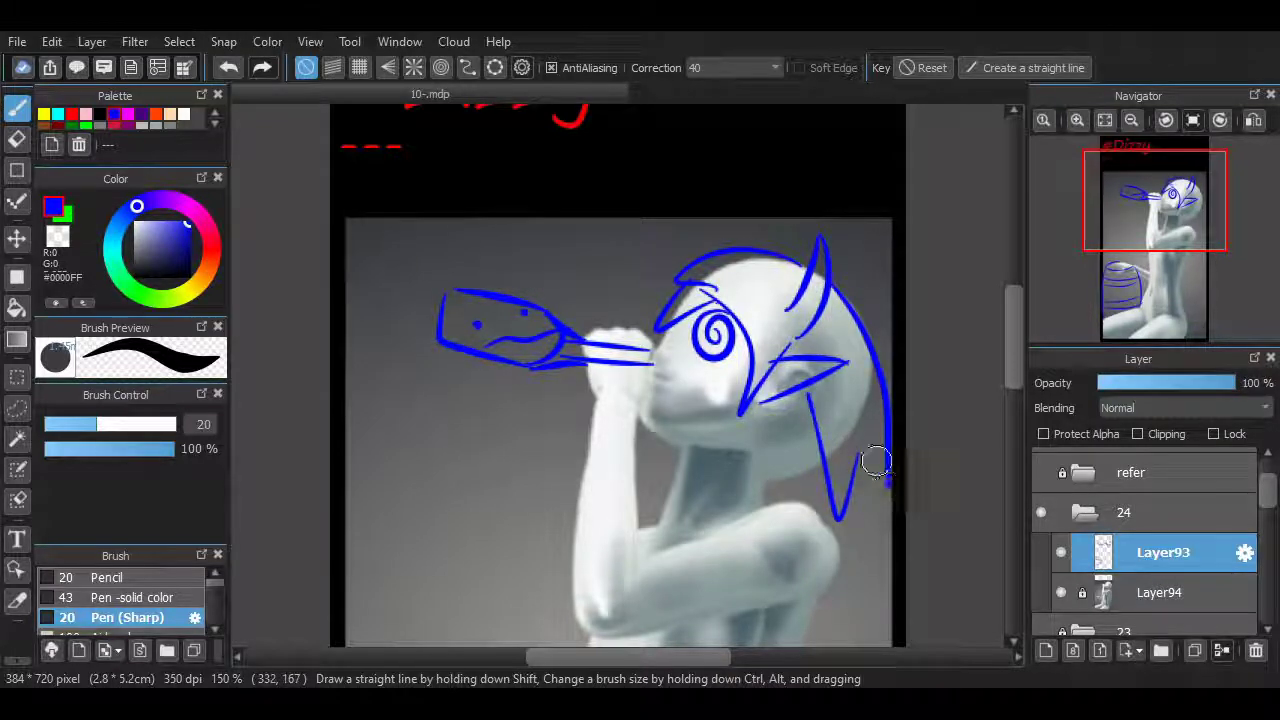
drag(818, 400, 790, 500)
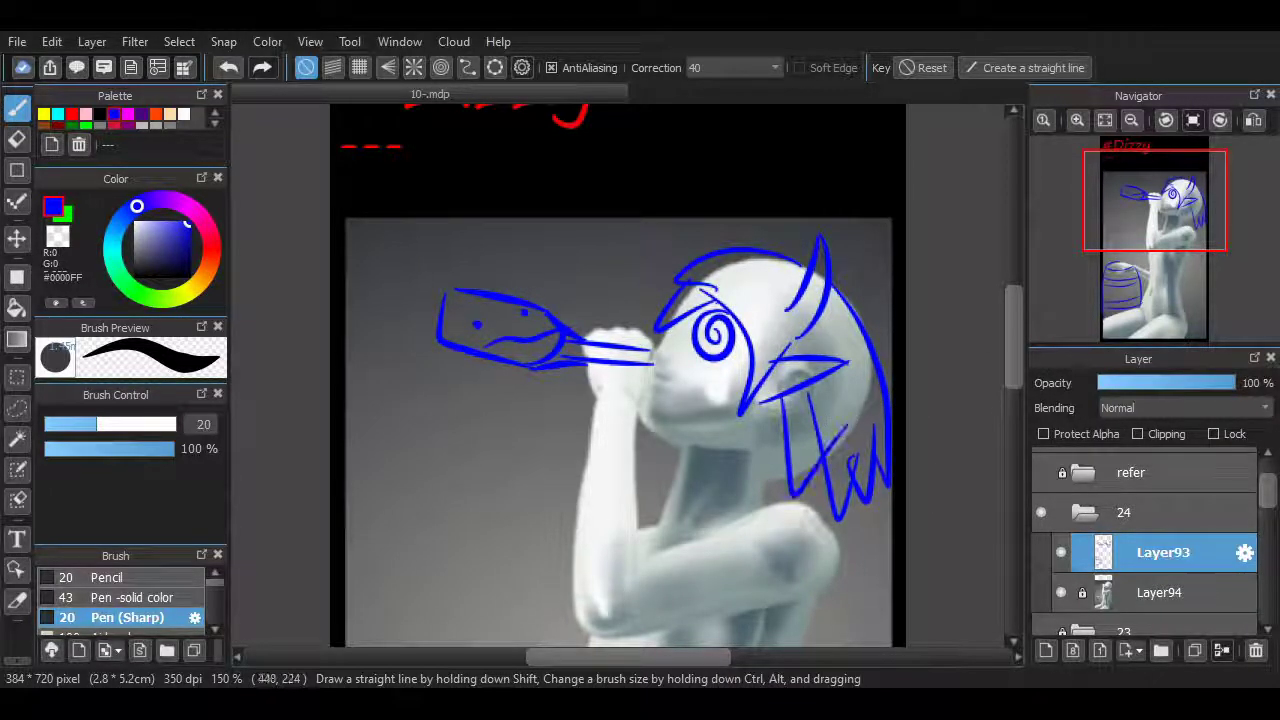
Draw an open collar on both sides of the figure's neck.
scroll(760, 420, down, 5)
scroll(729, 337, up, 2)
drag(707, 352, 765, 282)
key(ctrl+z)
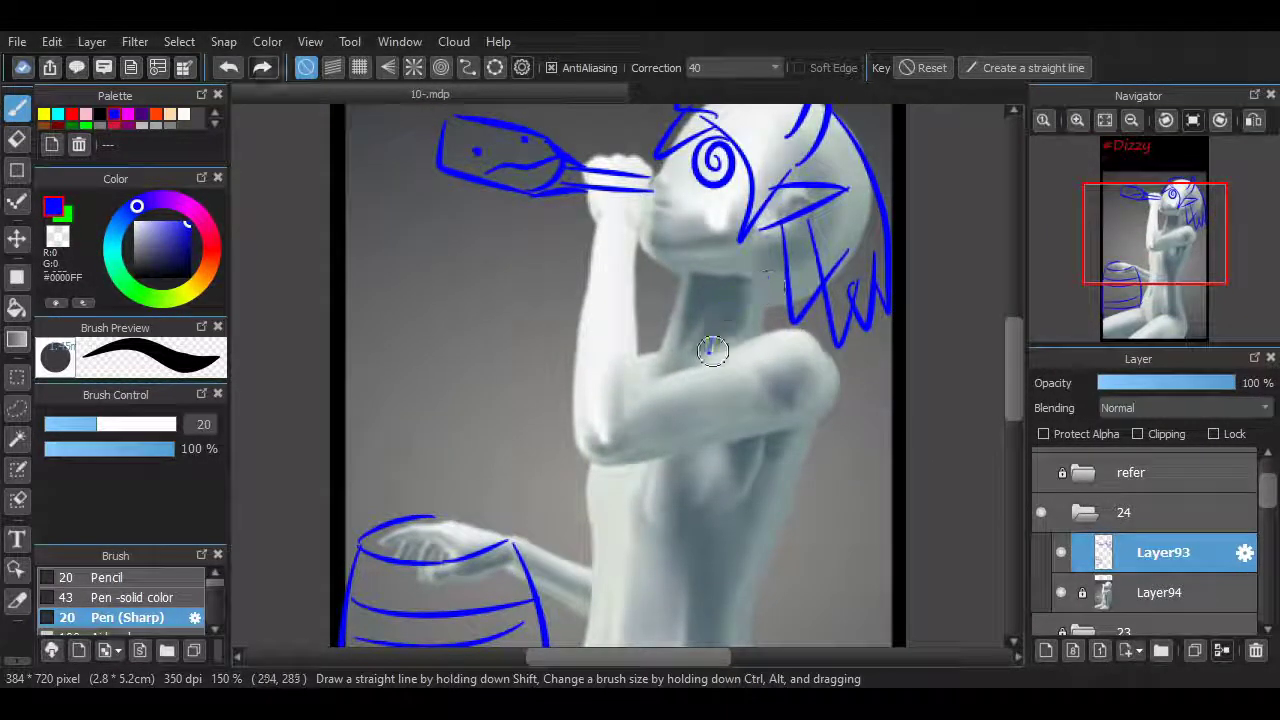
drag(714, 350, 790, 288)
drag(677, 312, 648, 364)
key(ctrl+z)
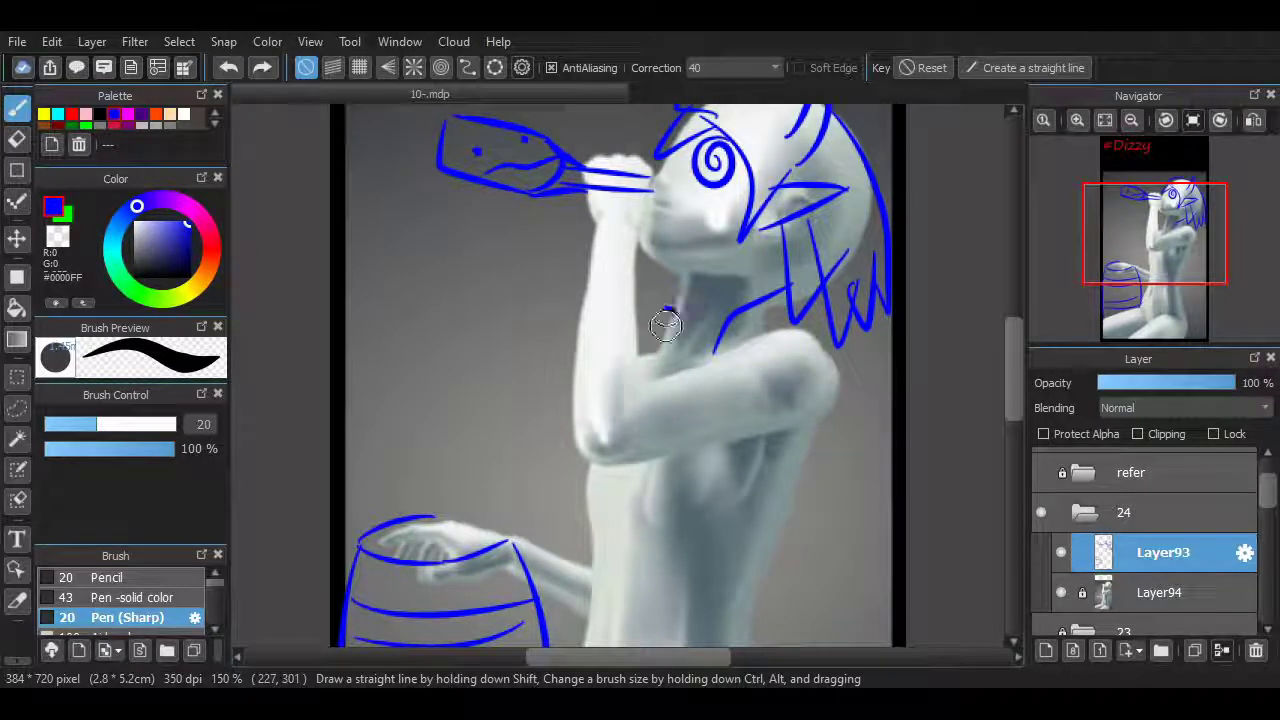
drag(660, 309, 648, 350)
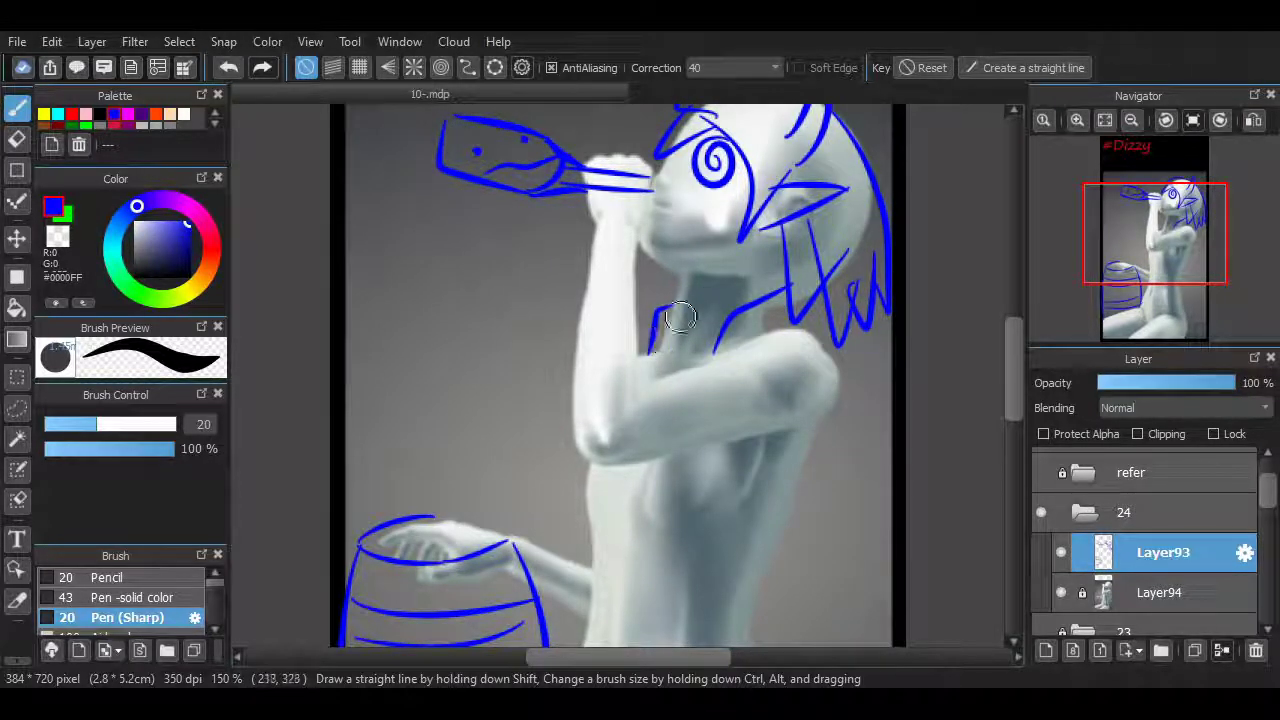
drag(686, 272, 679, 316)
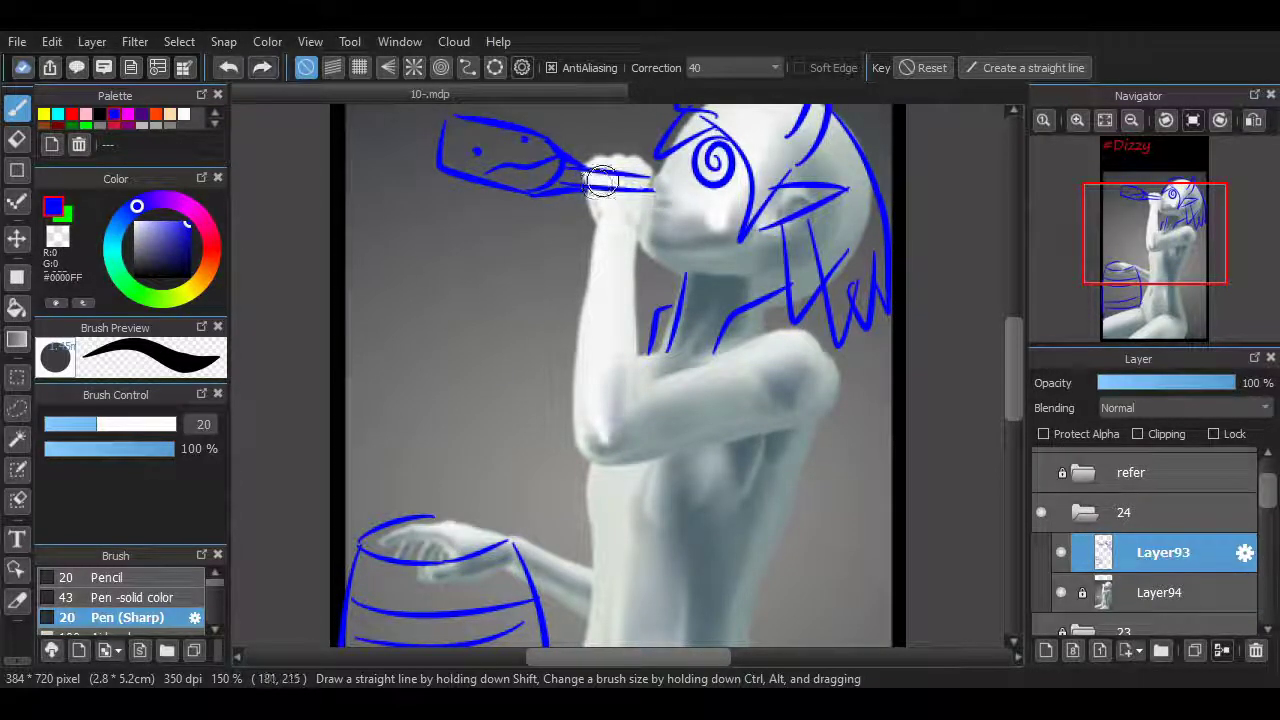
Erase the bottle's neck lines over the fist with a size 33 eraser and redraw them slanting down to the mouth.
key(e)
key(bracketright)
key(bracketright)
key(bracketright)
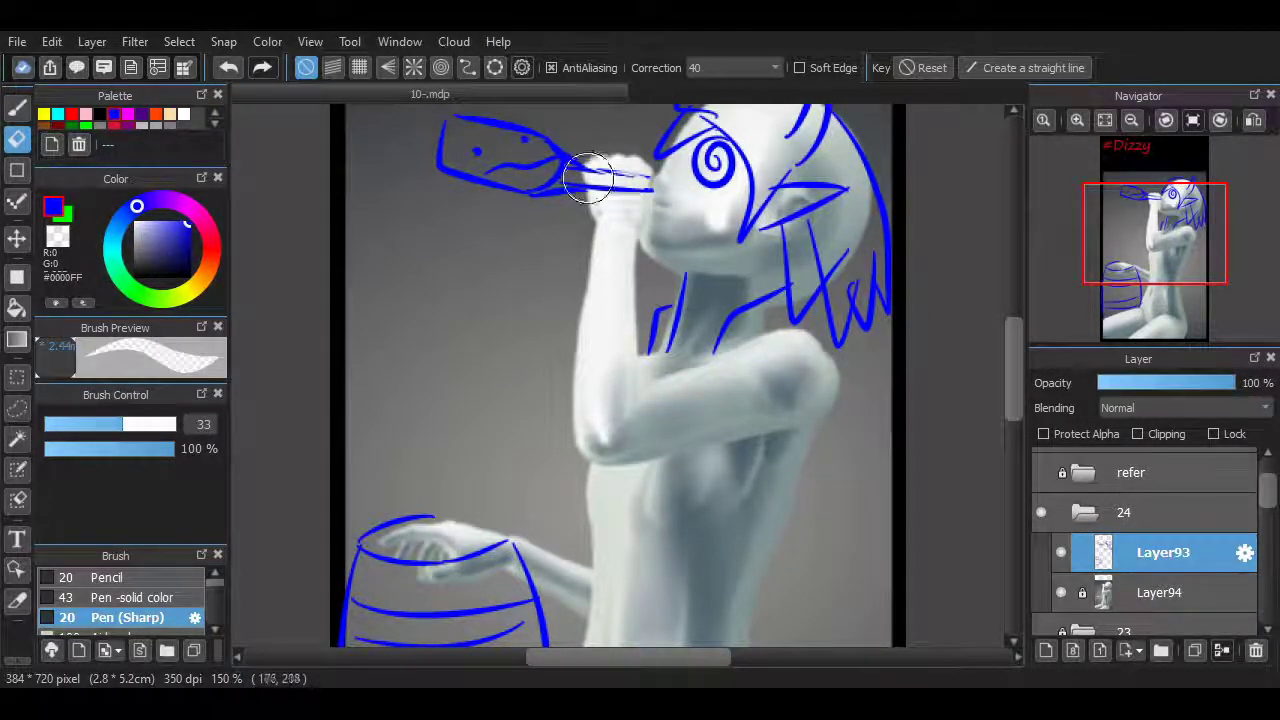
key(b)
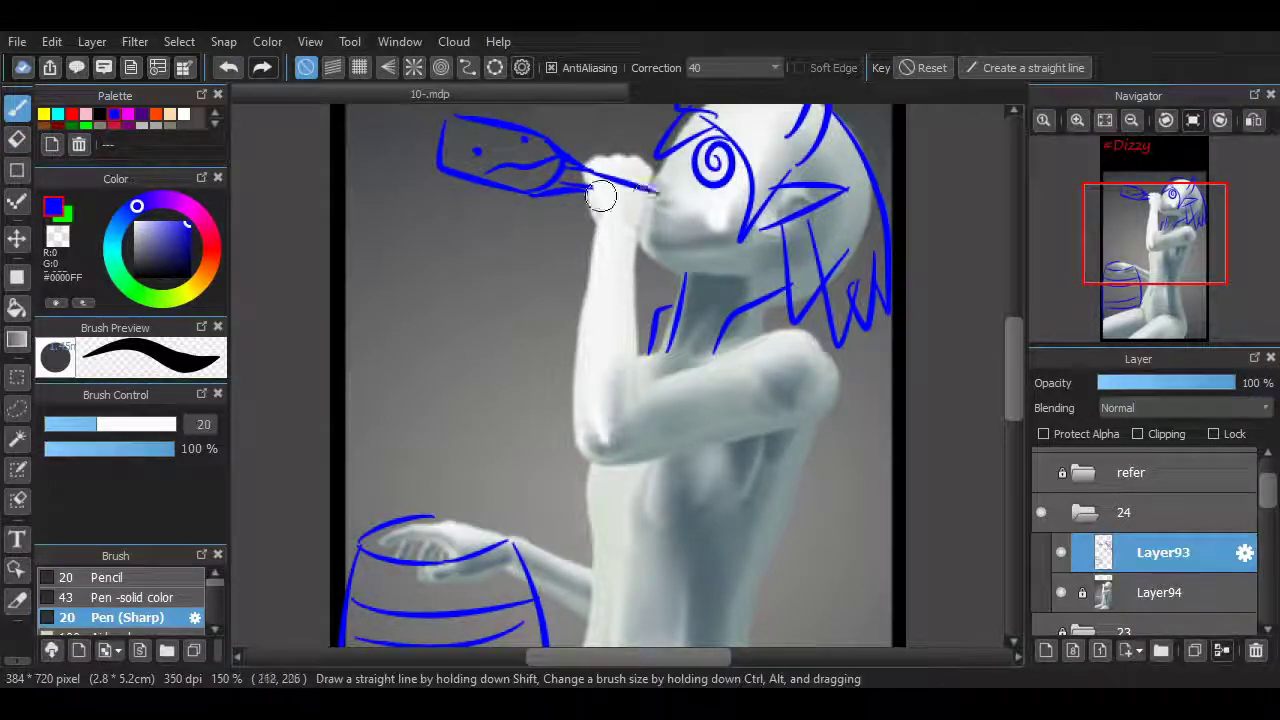
drag(601, 196, 644, 196)
Outline a loose sleeve around the upper arm and shoulder, with a wavy cuff above the elbow.
scroll(760, 240, up, 1)
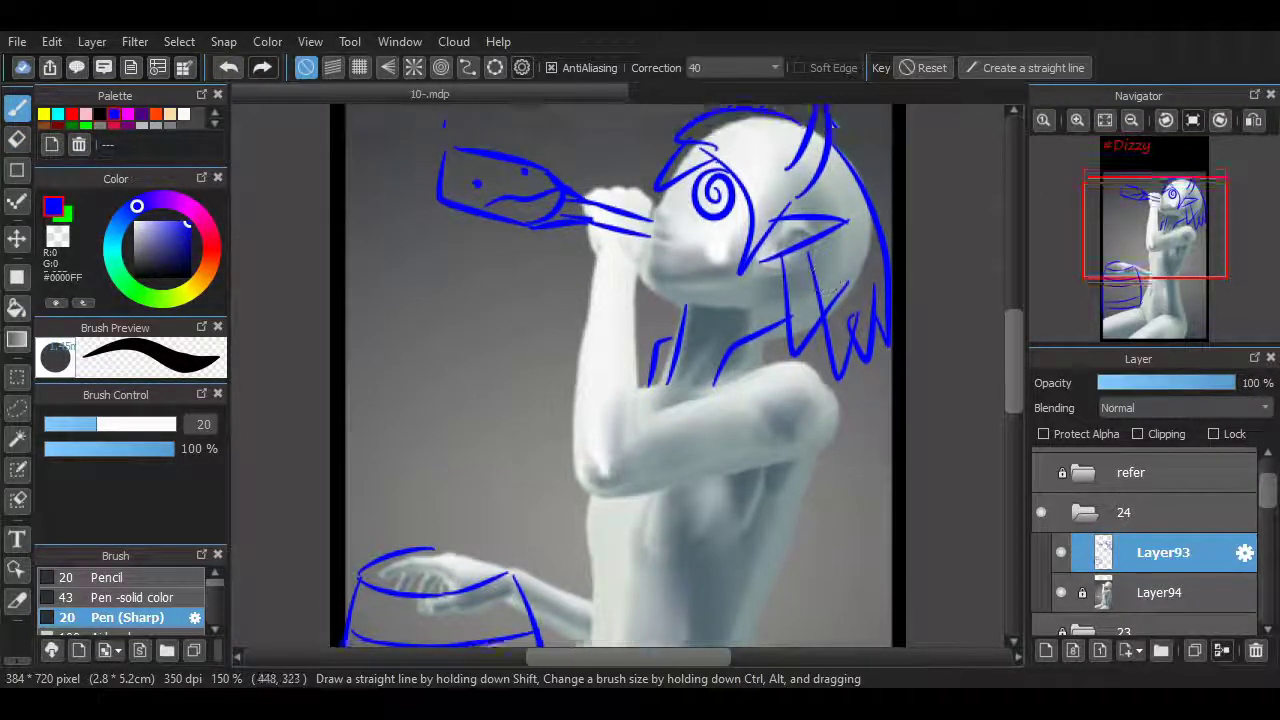
scroll(820, 260, down, 5)
scroll(900, 275, up, 5)
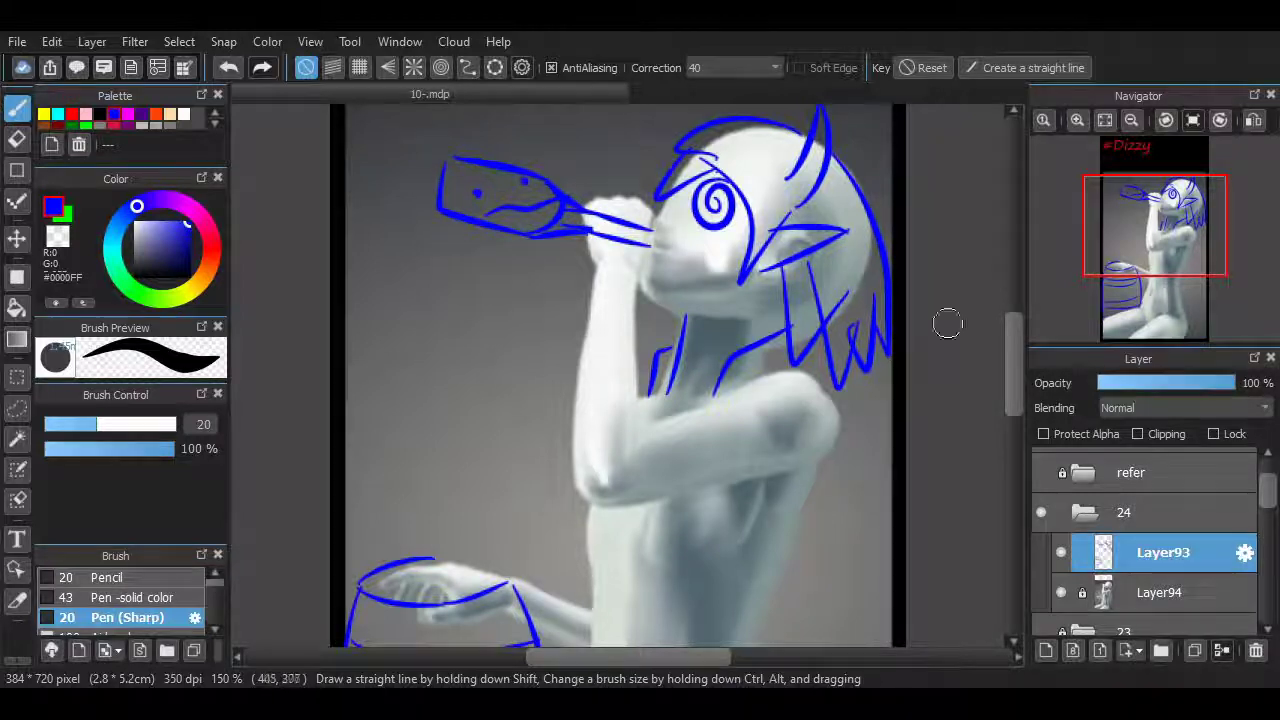
scroll(990, 315, down, 3)
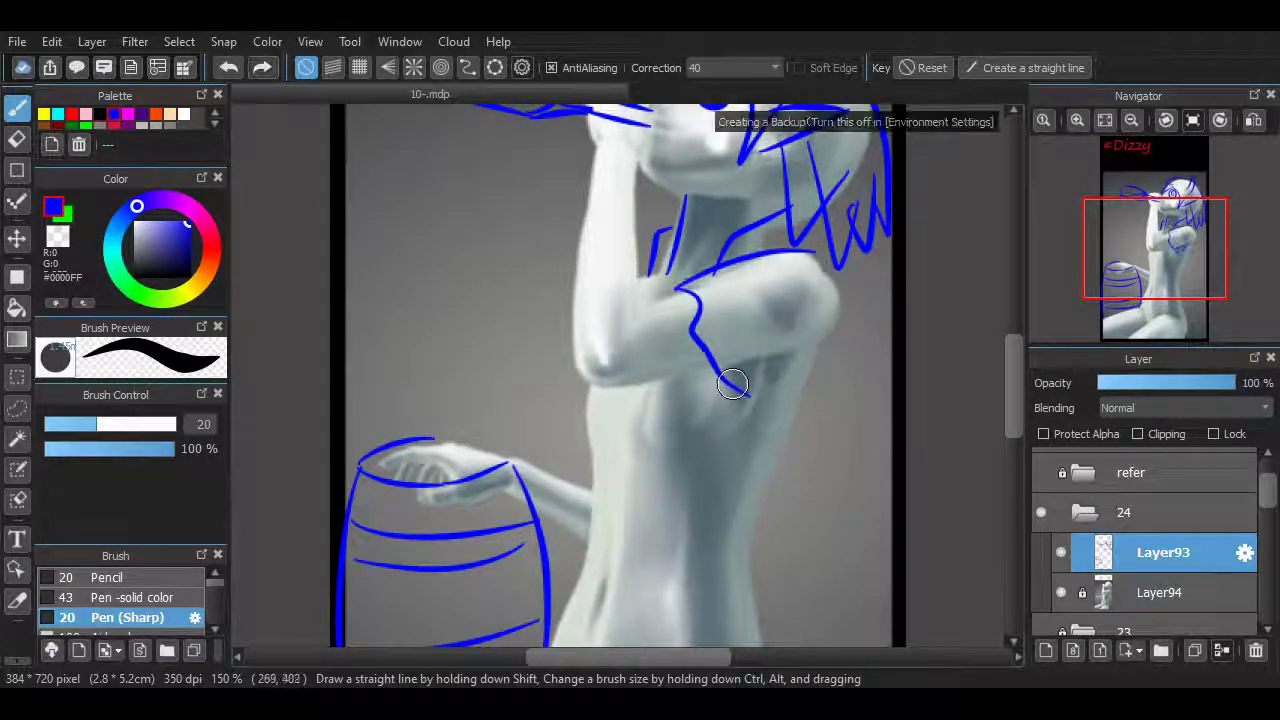
drag(720, 378, 823, 308)
mouse_move(823, 252)
mouse_down()
mouse_move(750, 420)
mouse_move(722, 377)
mouse_up()
Draw a curved garment line across the lap from the thigh to the hip, with a short edge running down the hip.
scroll(734, 374, up, 3)
scroll(734, 374, down, 5)
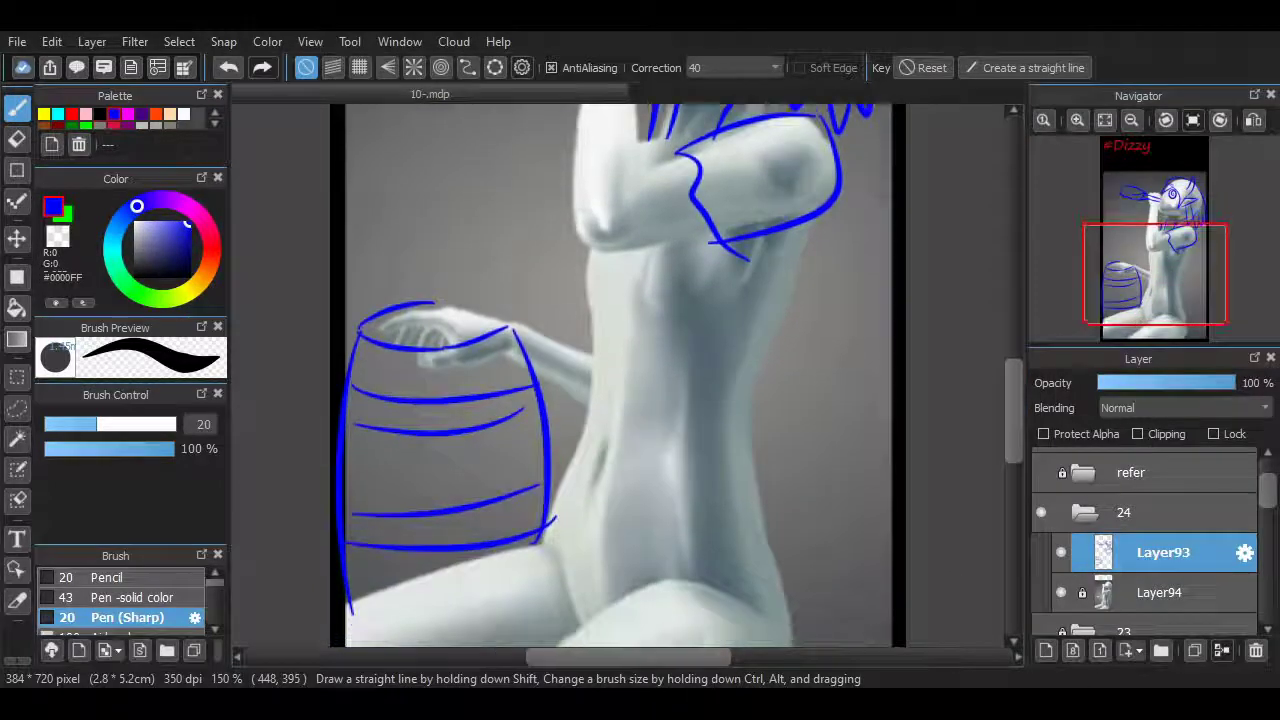
mouse_move(476, 554)
mouse_down()
mouse_move(786, 616)
mouse_move(806, 640)
mouse_up()
scroll(986, 506, down, 1)
key(ctrl+z)
drag(768, 572, 808, 636)
Draw the open jacket's two front panels hanging on either side of the torso below the arm.
scroll(996, 392, up, 3)
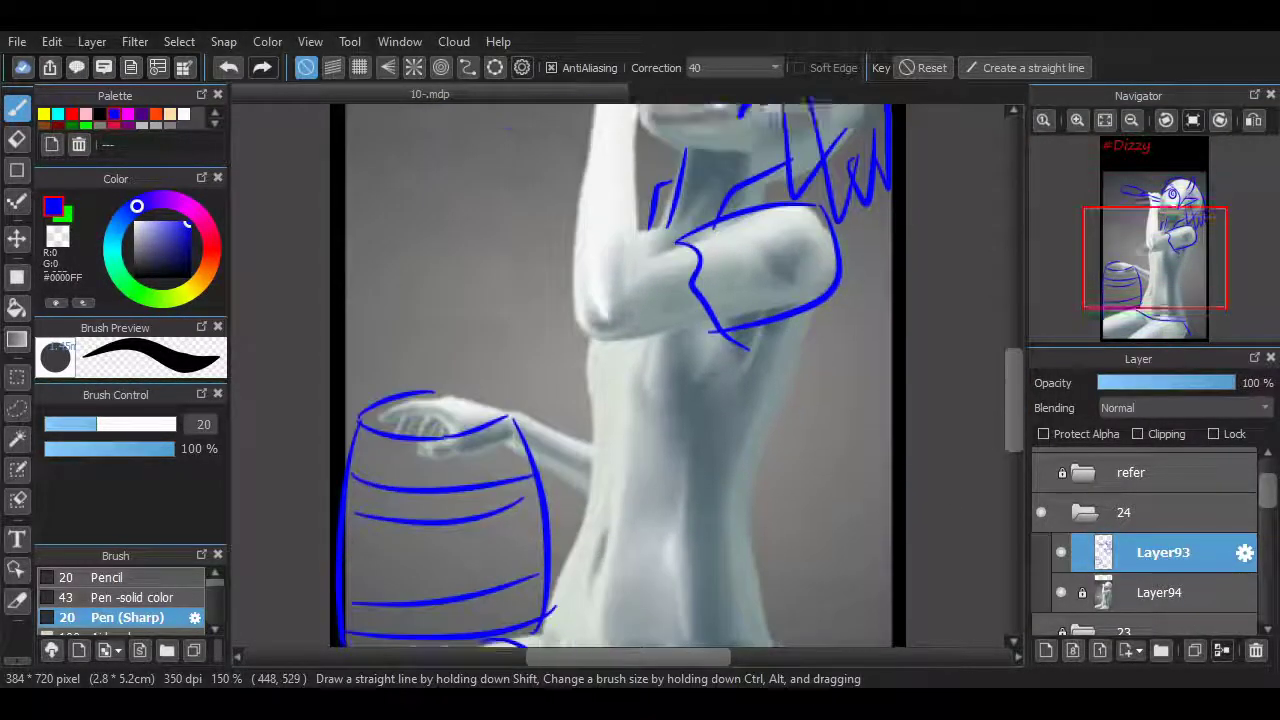
scroll(674, 391, down, 4)
scroll(675, 308, up, 2)
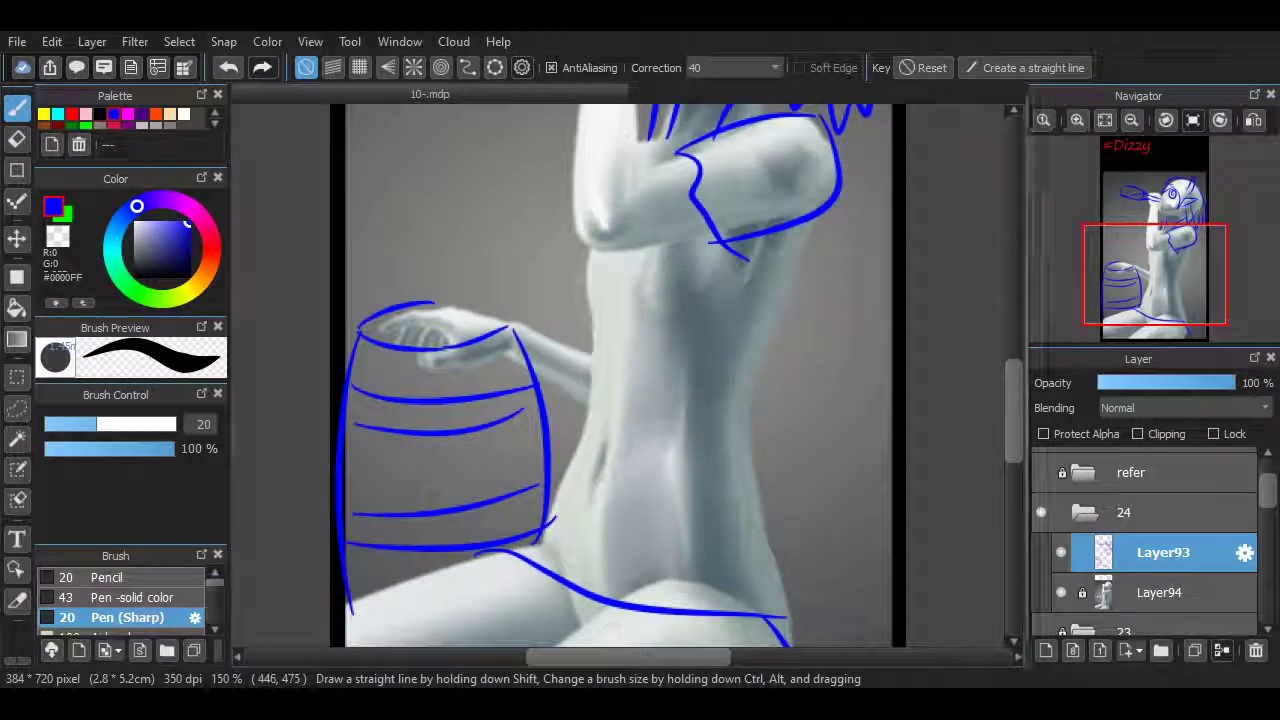
scroll(675, 305, up, 1)
scroll(674, 295, down, 1)
mouse_move(673, 290)
mouse_down()
mouse_move(686, 550)
mouse_move(675, 468)
mouse_up()
key(ctrl+z)
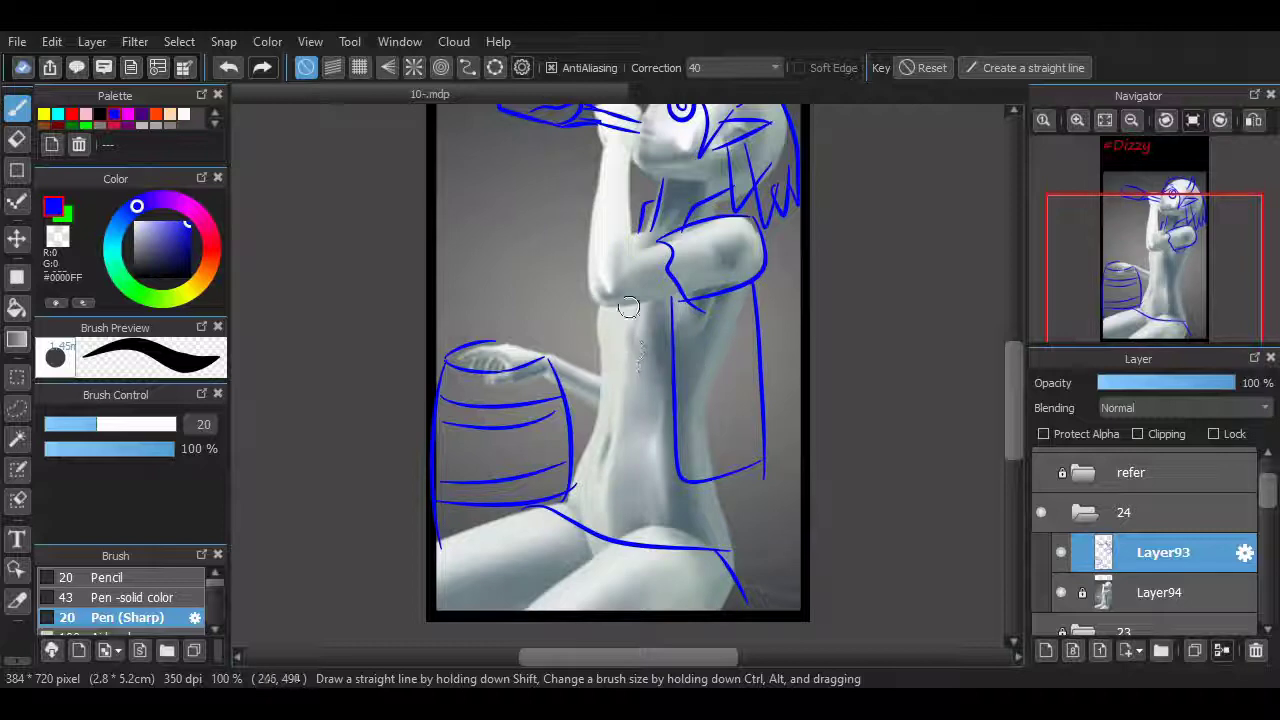
key(ctrl+z)
drag(617, 306, 574, 450)
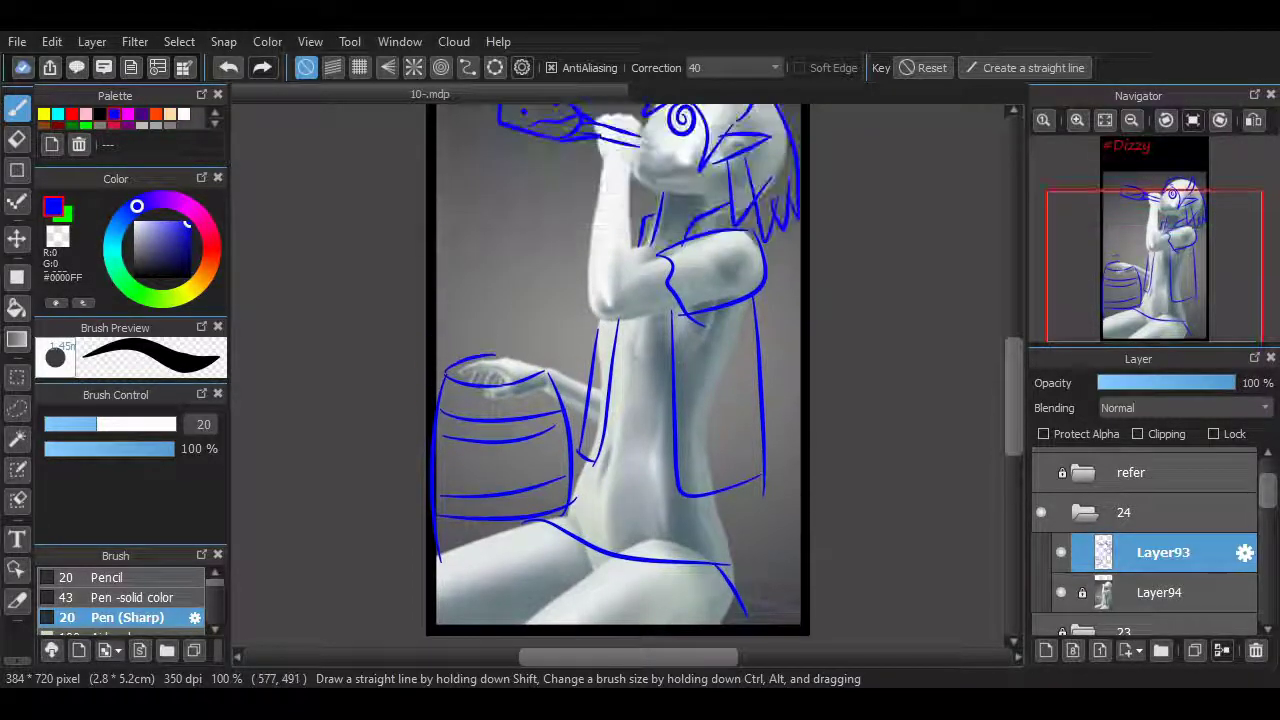
Erase the barrel rim lines over the resting hand and the bottle neck lines over the fist with the size 33 eraser, and return to the brush.
scroll(615, 350, up, 3)
key(e)
mouse_move(367, 395)
mouse_down()
mouse_move(428, 377)
mouse_move(435, 393)
mouse_move(387, 406)
mouse_move(473, 371)
mouse_move(525, 420)
mouse_up()
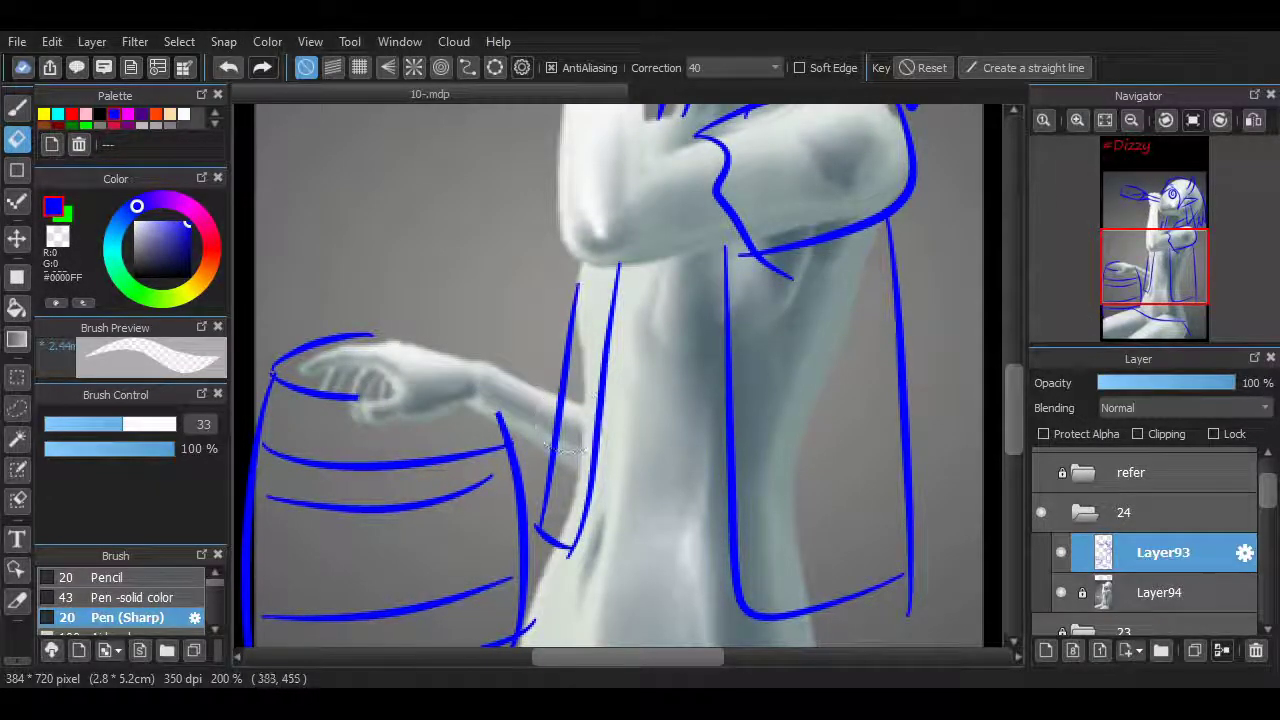
scroll(566, 450, up, 6)
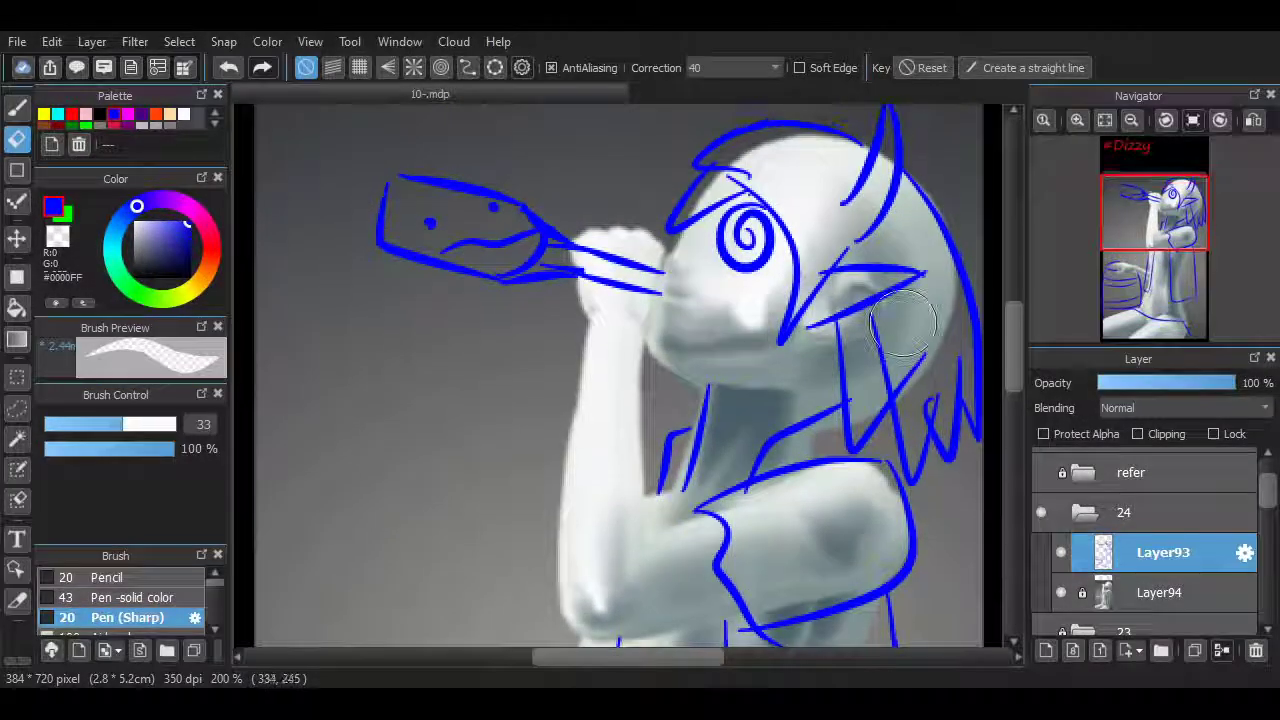
mouse_move(606, 277)
mouse_down()
mouse_move(581, 243)
mouse_move(497, 272)
mouse_move(612, 283)
mouse_up()
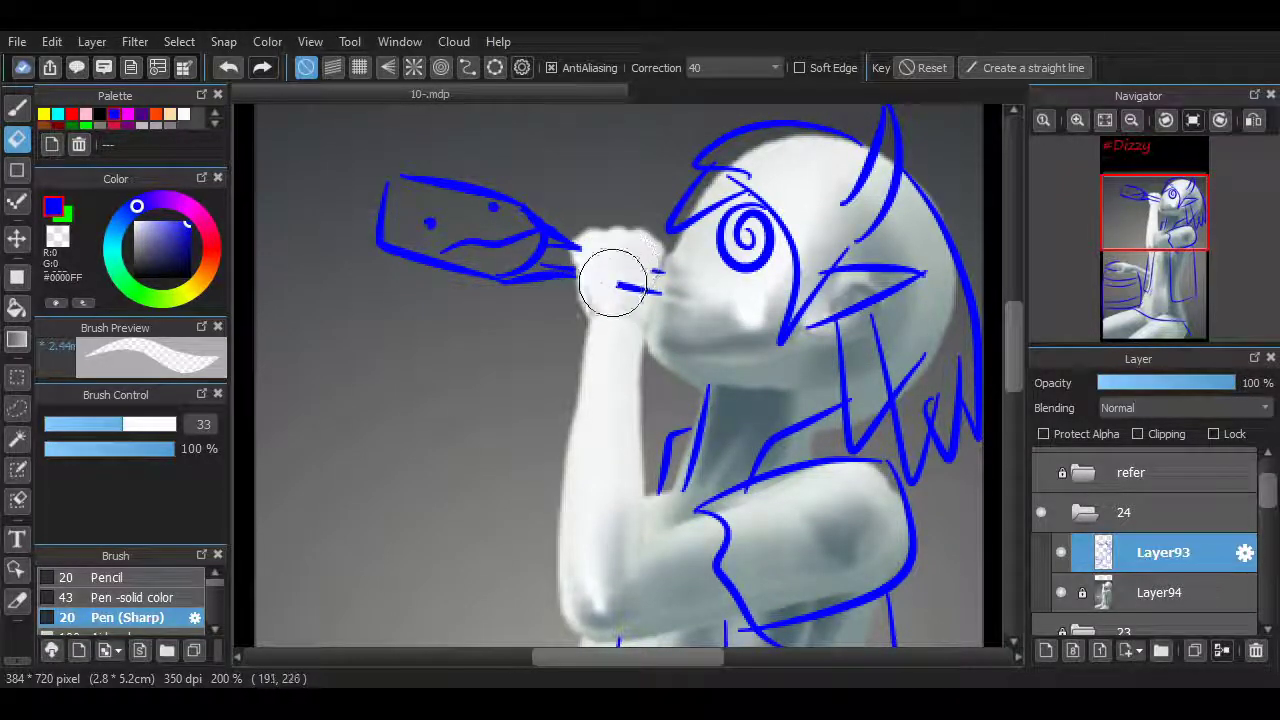
key(b)
scroll(935, 400, down, 6)
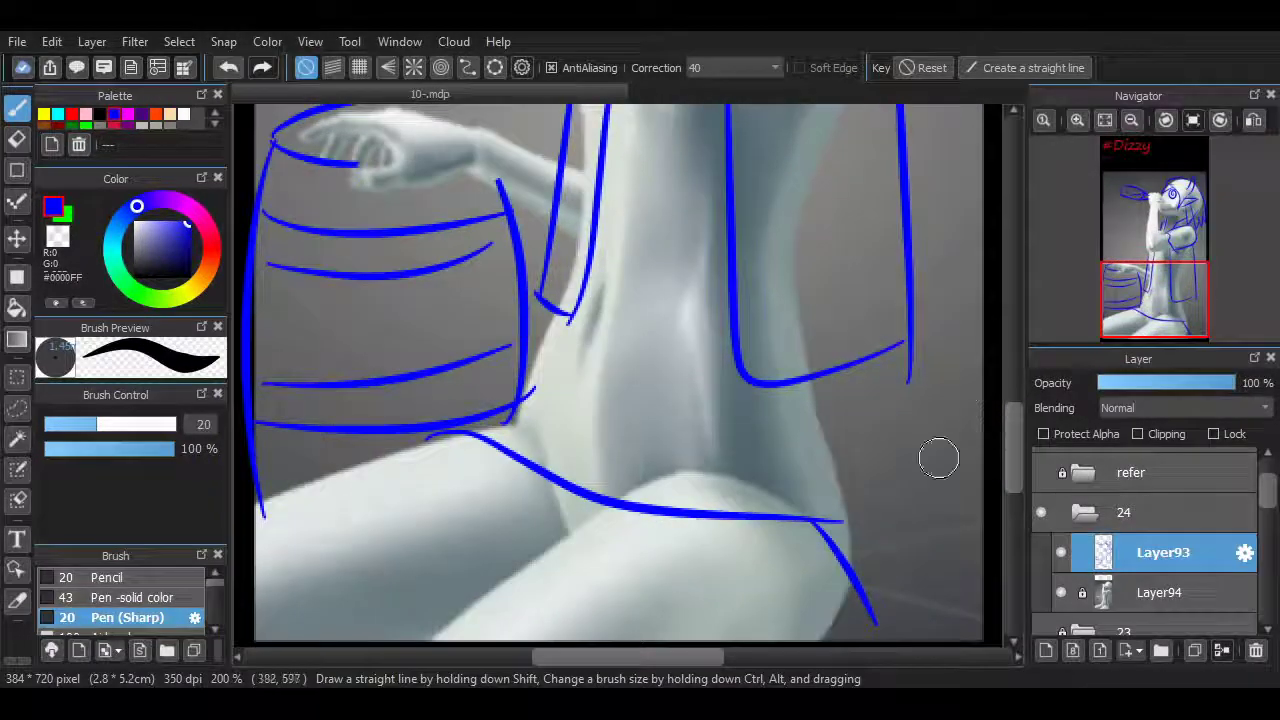
drag(508, 583, 415, 650)
scroll(963, 466, down, 2)
drag(832, 528, 812, 568)
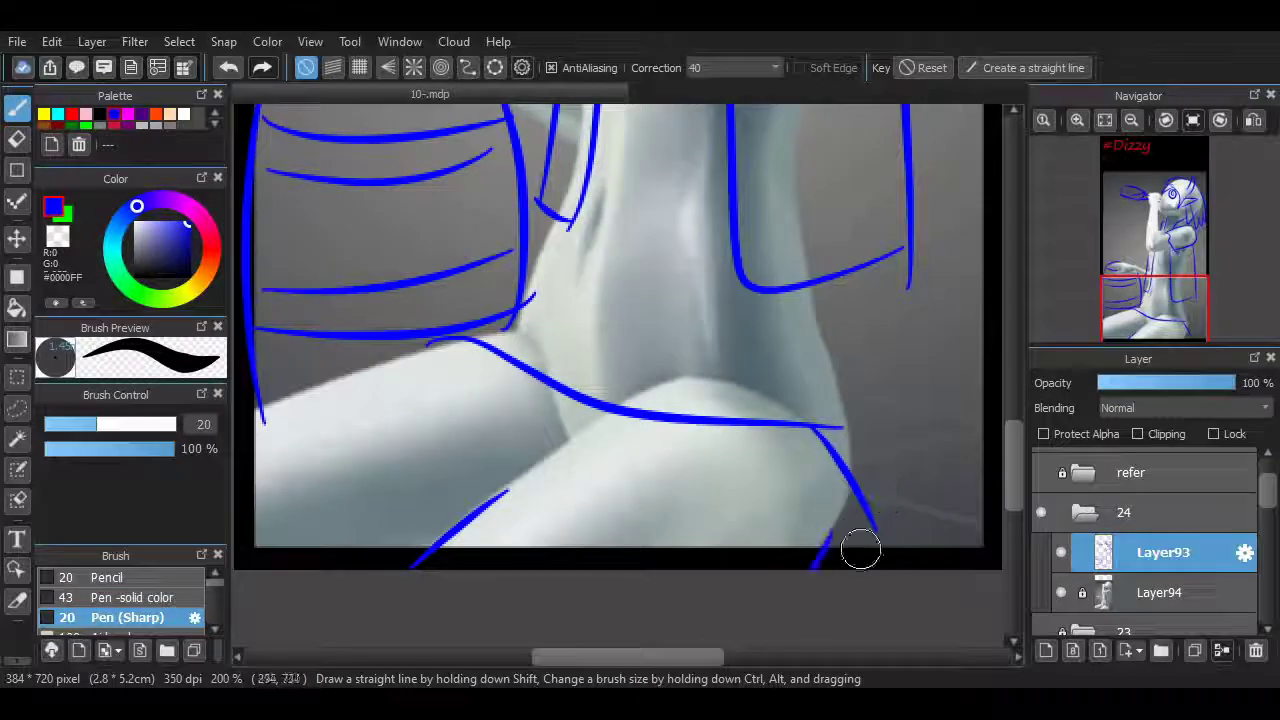
key(ctrl+z)
key(ctrl+z)
Draw the near thigh's edge from the lap garment line to the canvas bottom and the far thigh's upper edge out to the canvas side.
drag(598, 410, 452, 565)
drag(458, 345, 285, 412)
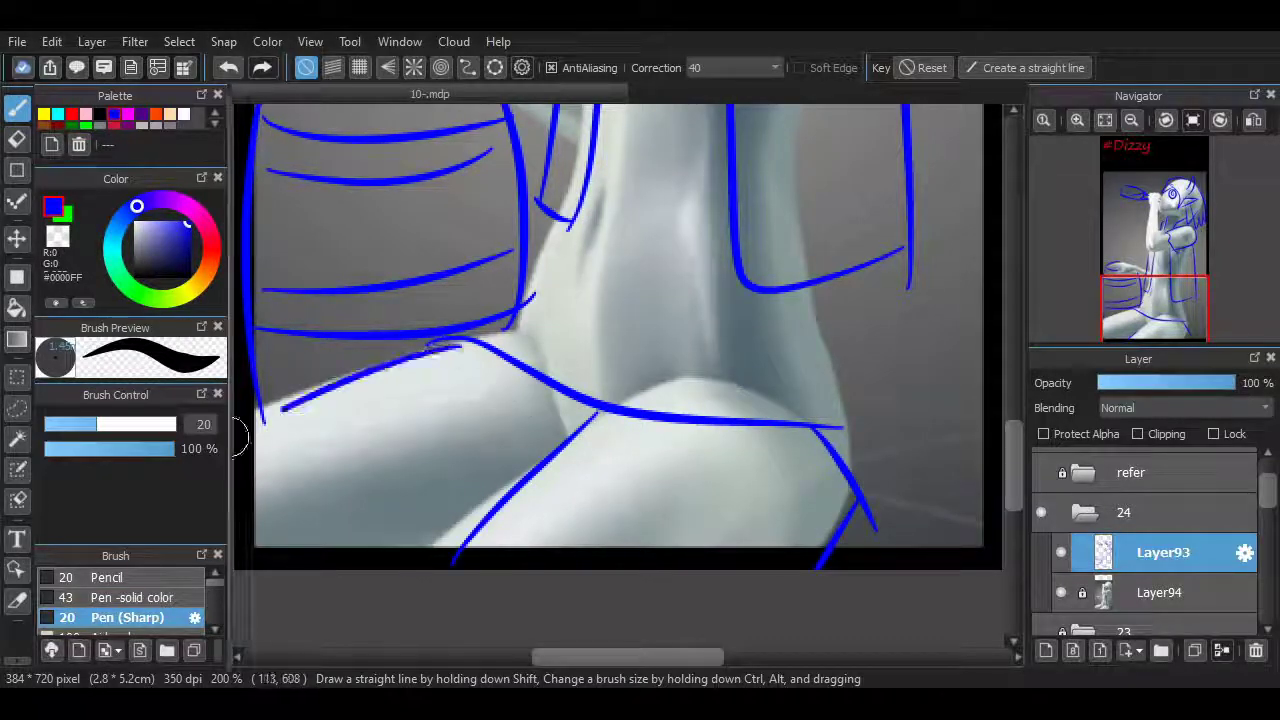
key(ctrl+z)
drag(482, 352, 255, 545)
scroll(515, 637, left, 3)
key(ctrl+z)
drag(626, 337, 314, 449)
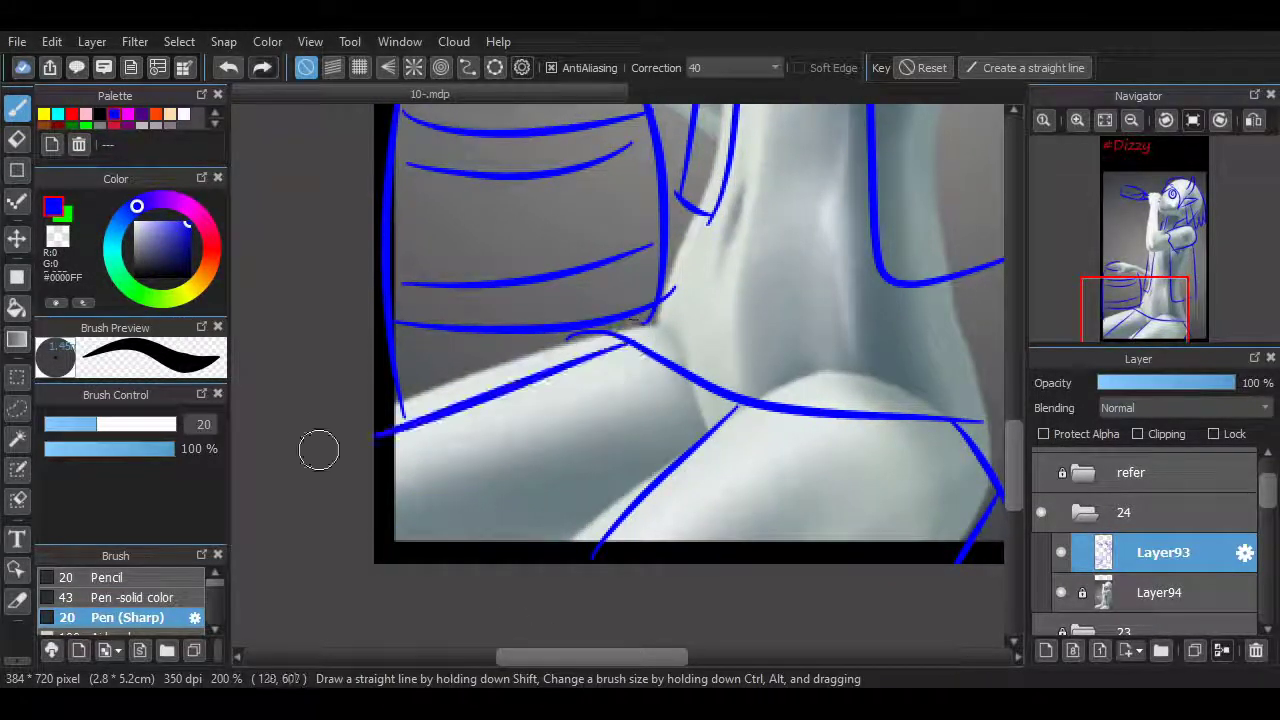
Draw the far thigh's lower edge, branching off the near thigh line and slanting down to the canvas bottom.
key(ctrl+z)
mouse_move(650, 470)
mouse_down()
mouse_move(450, 565)
mouse_move(545, 562)
mouse_up()
key(ctrl+z)
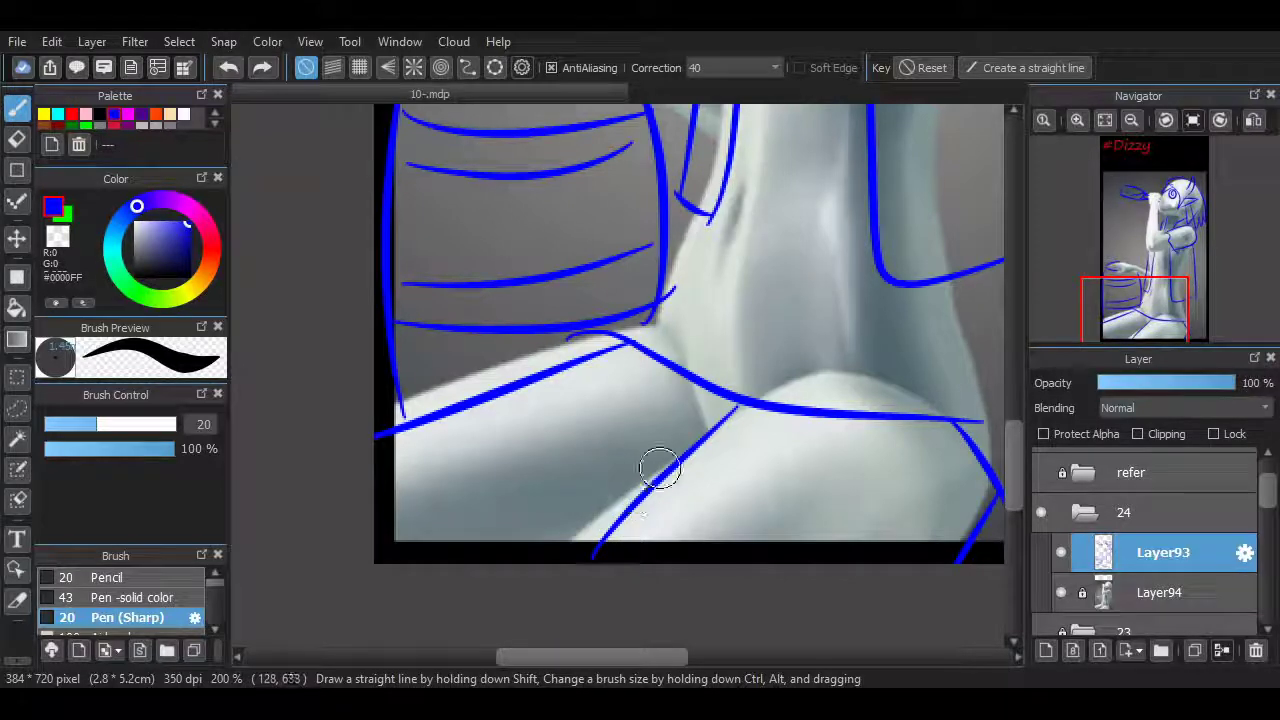
drag(657, 471, 530, 562)
Draw a stitched patch with short cross ticks along the outer edge of the jacket's rear panel.
scroll(657, 623, right, 3)
scroll(657, 623, up, 5)
scroll(857, 337, up, 3)
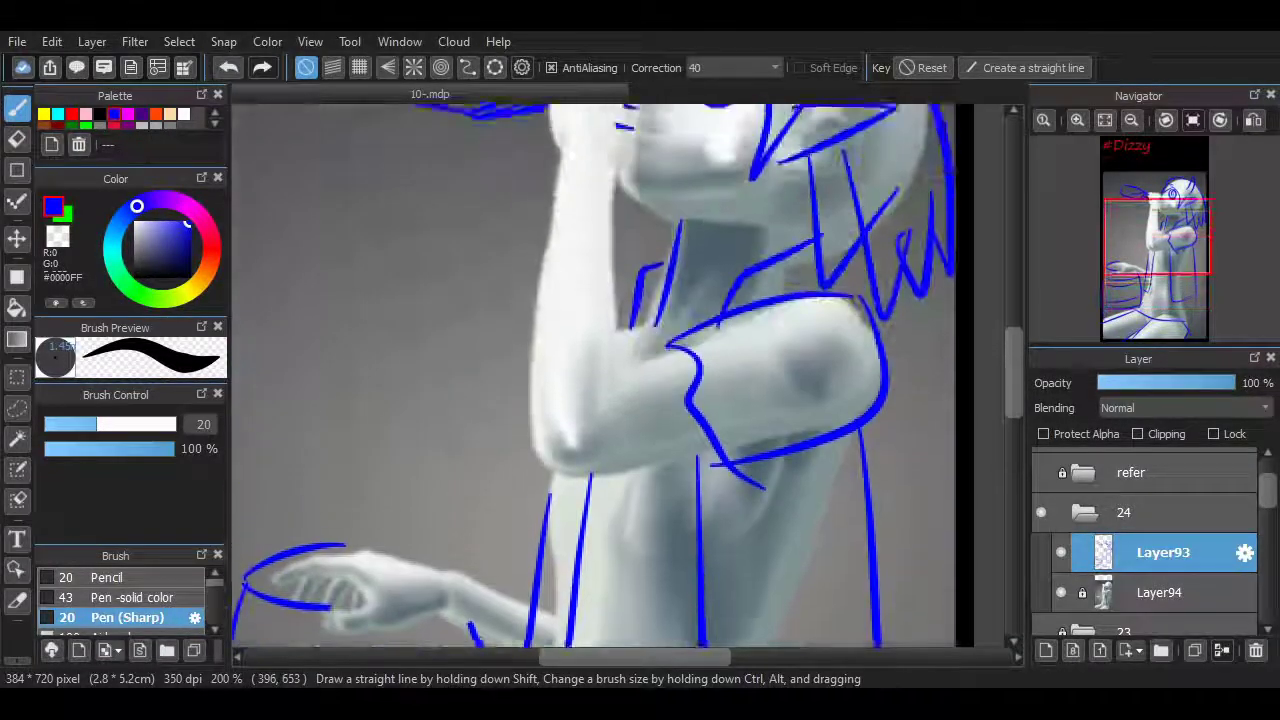
scroll(857, 337, down, 2)
drag(865, 337, 878, 548)
Draw a small pointed tuft on the character's chin.
scroll(985, 340, up, 4)
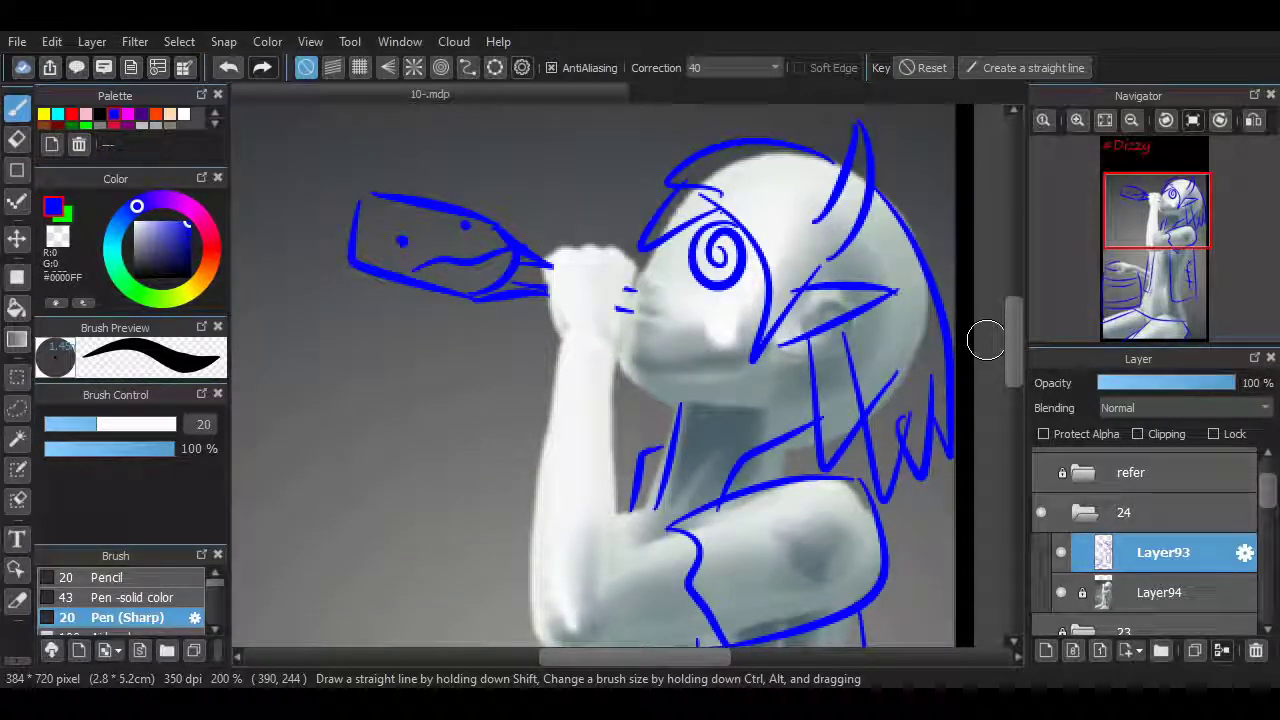
scroll(940, 338, down, 1)
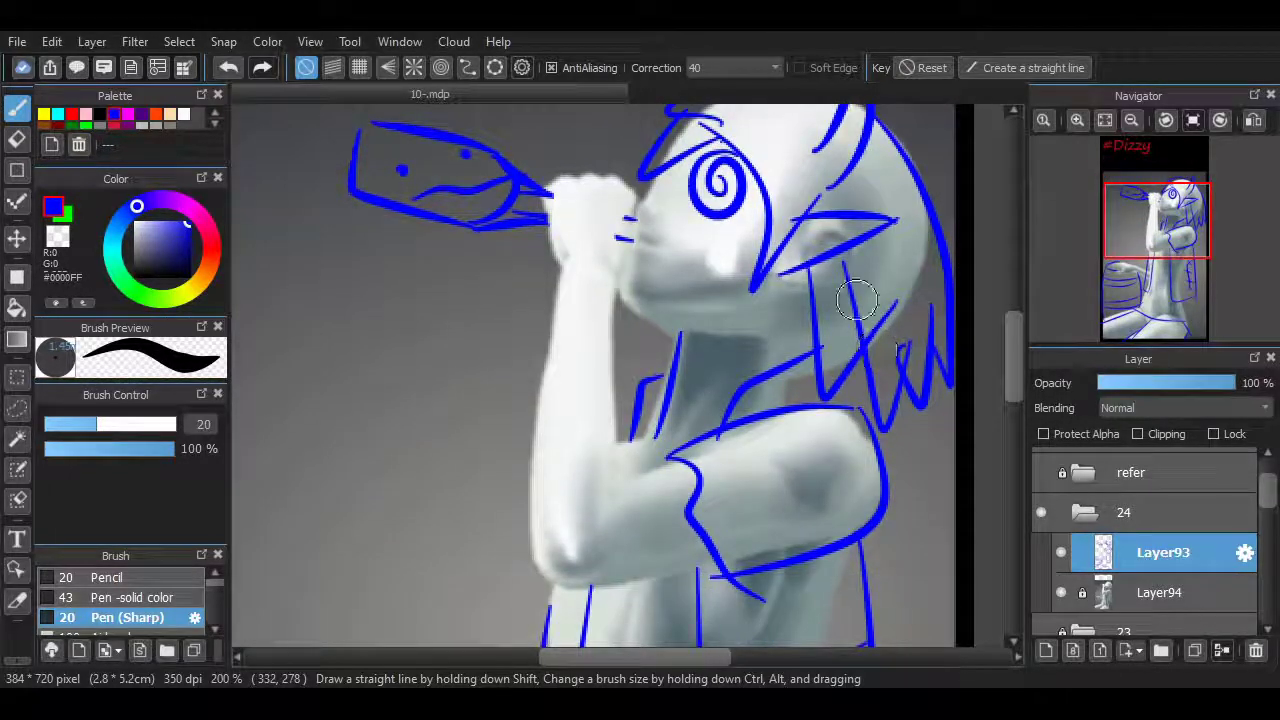
drag(643, 280, 625, 316)
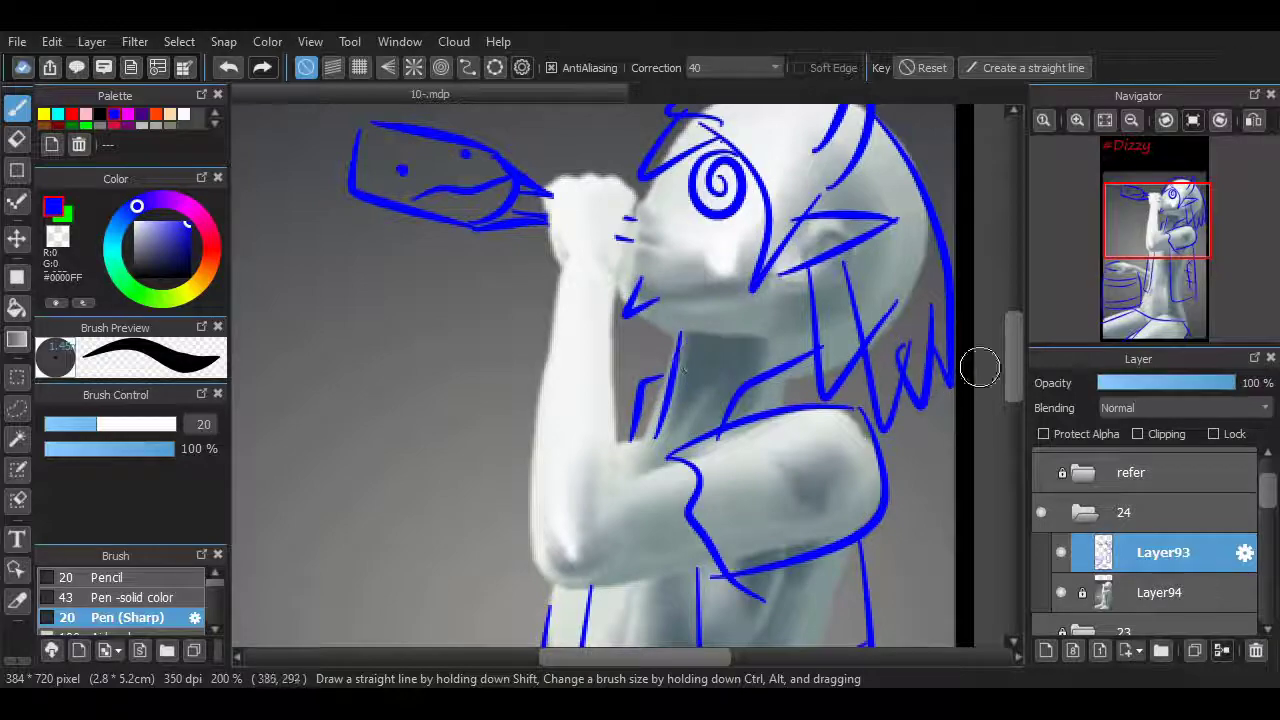
Outline a wrapping on the raised forearm with two side lines and several bandage stripes across it.
scroll(971, 366, down, 1)
scroll(971, 366, up, 1)
scroll(971, 366, down, 2)
scroll(990, 368, down, 4)
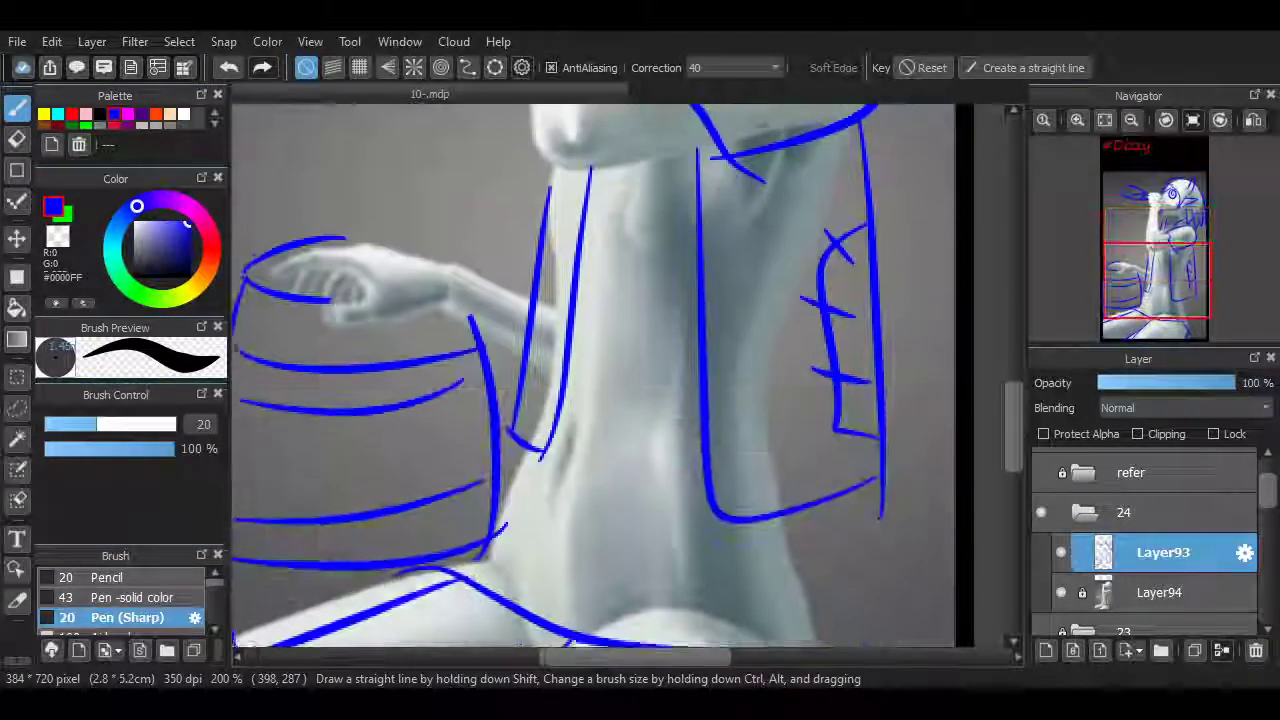
scroll(990, 368, up, 6)
scroll(990, 370, down, 2)
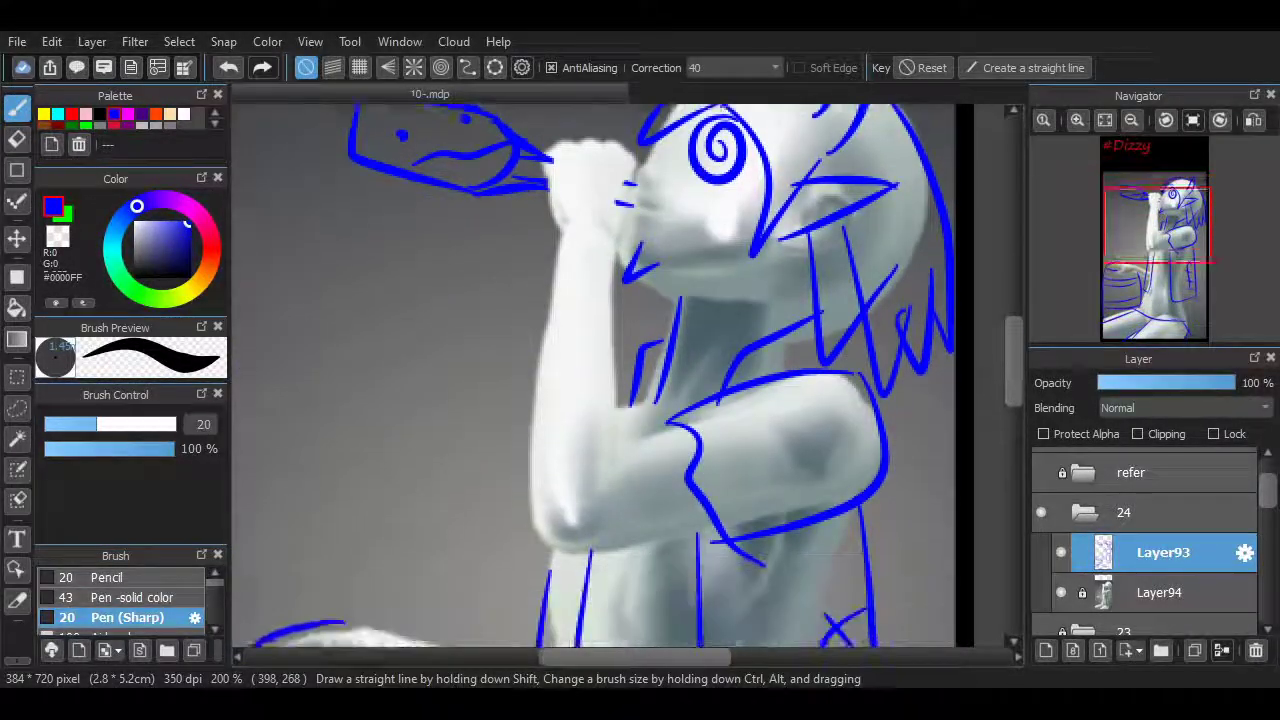
mouse_move(540, 233)
mouse_down()
mouse_move(612, 234)
mouse_move(537, 350)
mouse_up()
key(ctrl+z)
key(ctrl+z)
drag(604, 210, 611, 349)
drag(552, 240, 600, 232)
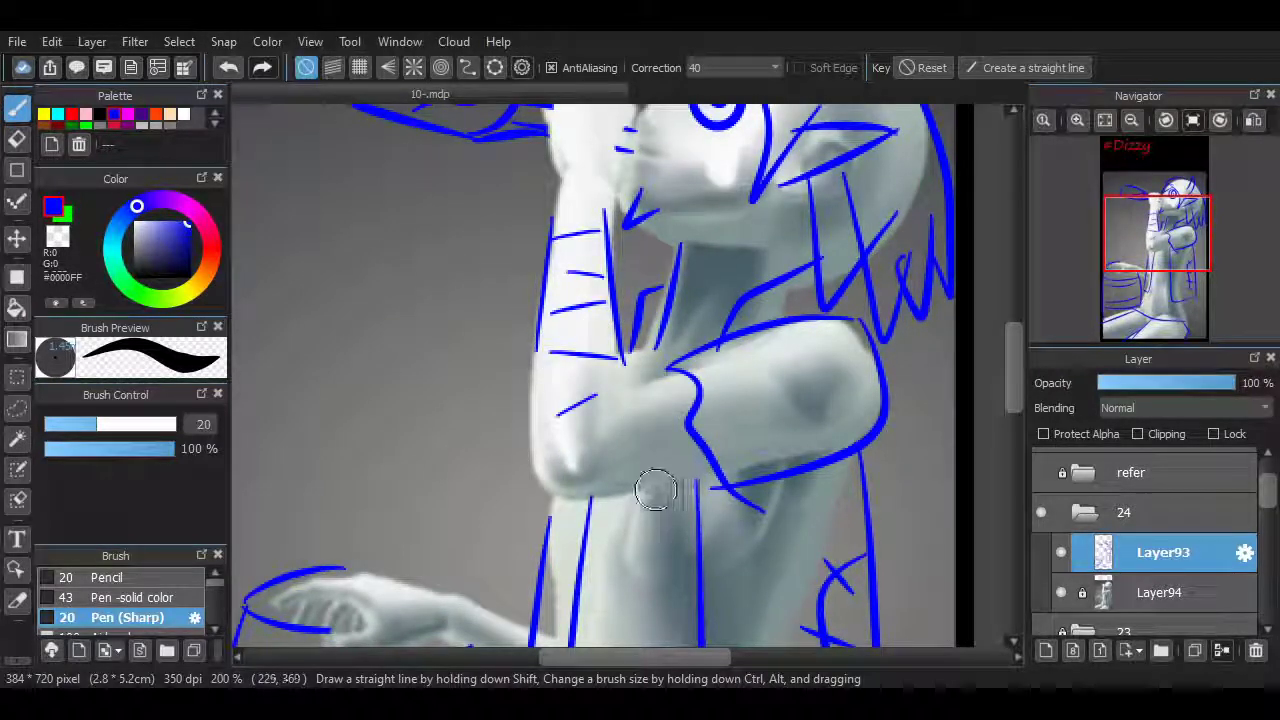
Draw a curved band around the arm between elbow and sleeve cuff, with a small knot and tails hanging beneath it.
drag(658, 486, 664, 506)
drag(634, 388, 652, 478)
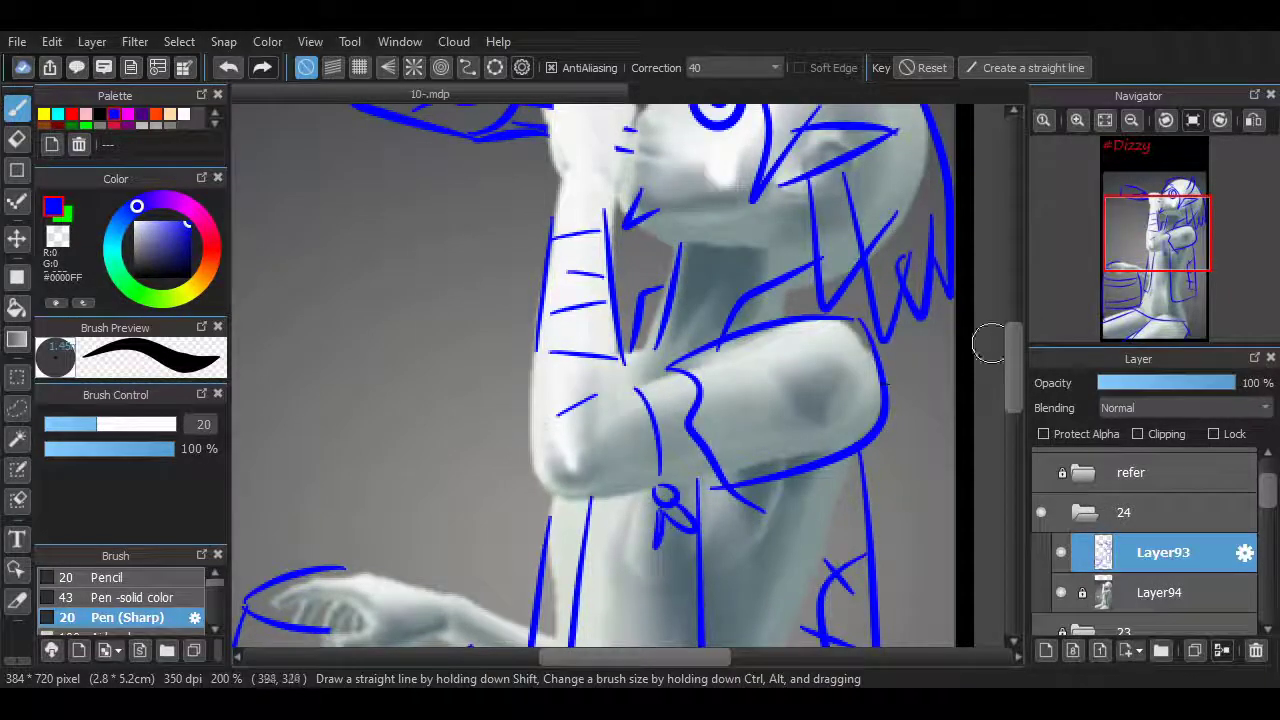
scroll(988, 344, down, 2)
Extend the chin tuft into a pointed beard with a line running back along the jaw and one down to the neck.
scroll(700, 340, up, 5)
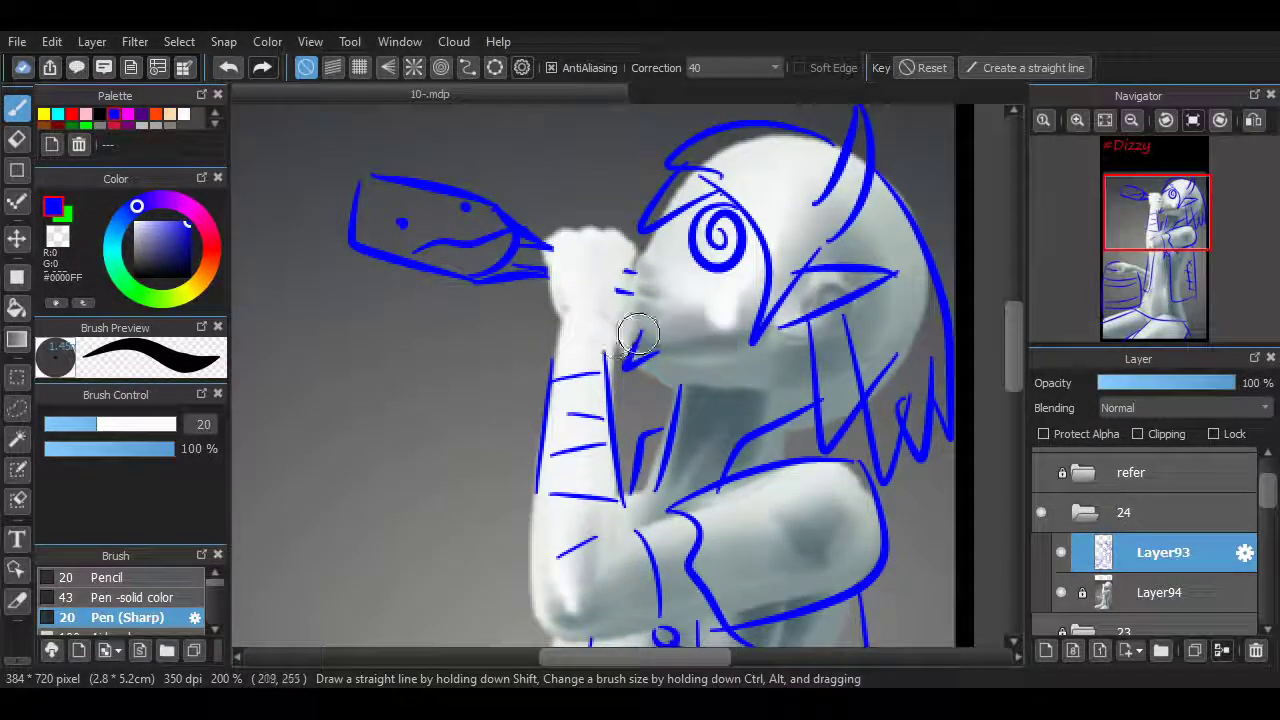
key(ctrl+z)
drag(735, 355, 627, 355)
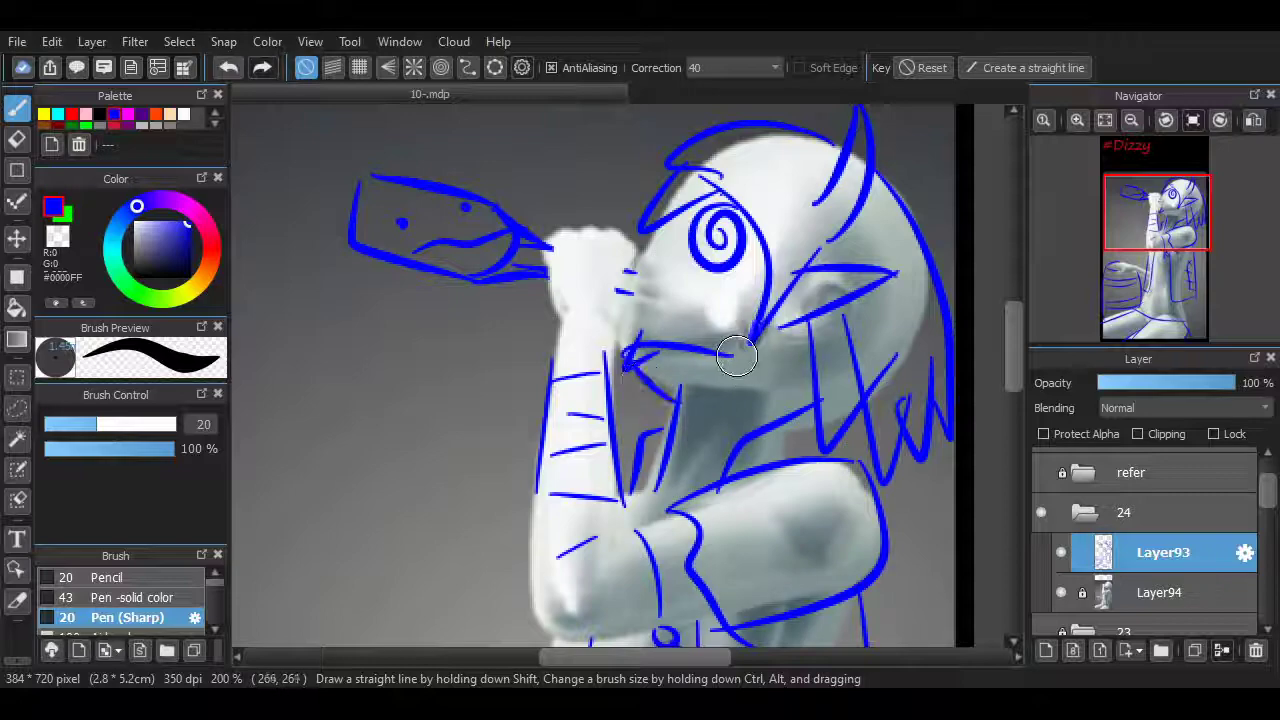
Add red @_@ text beneath the #Dizzy title on its own locked layer, and reselect Layer93.
scroll(850, 300, down, 5)
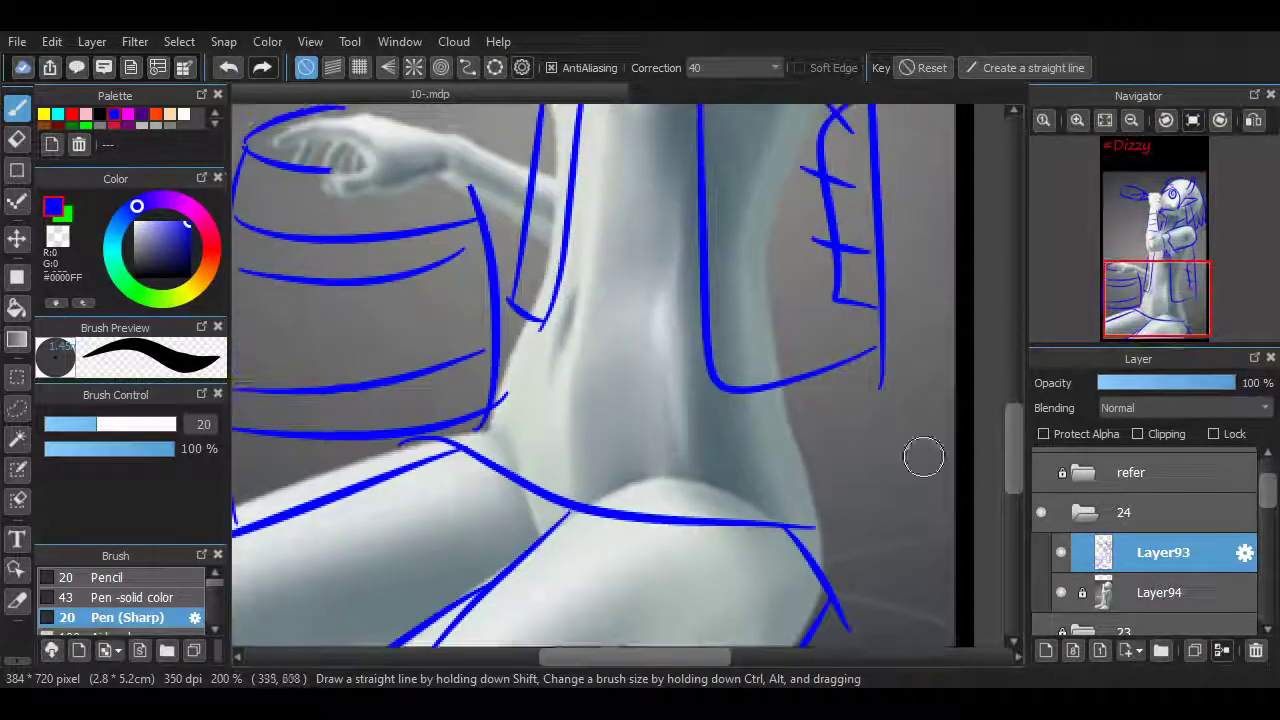
scroll(809, 423, up, 6)
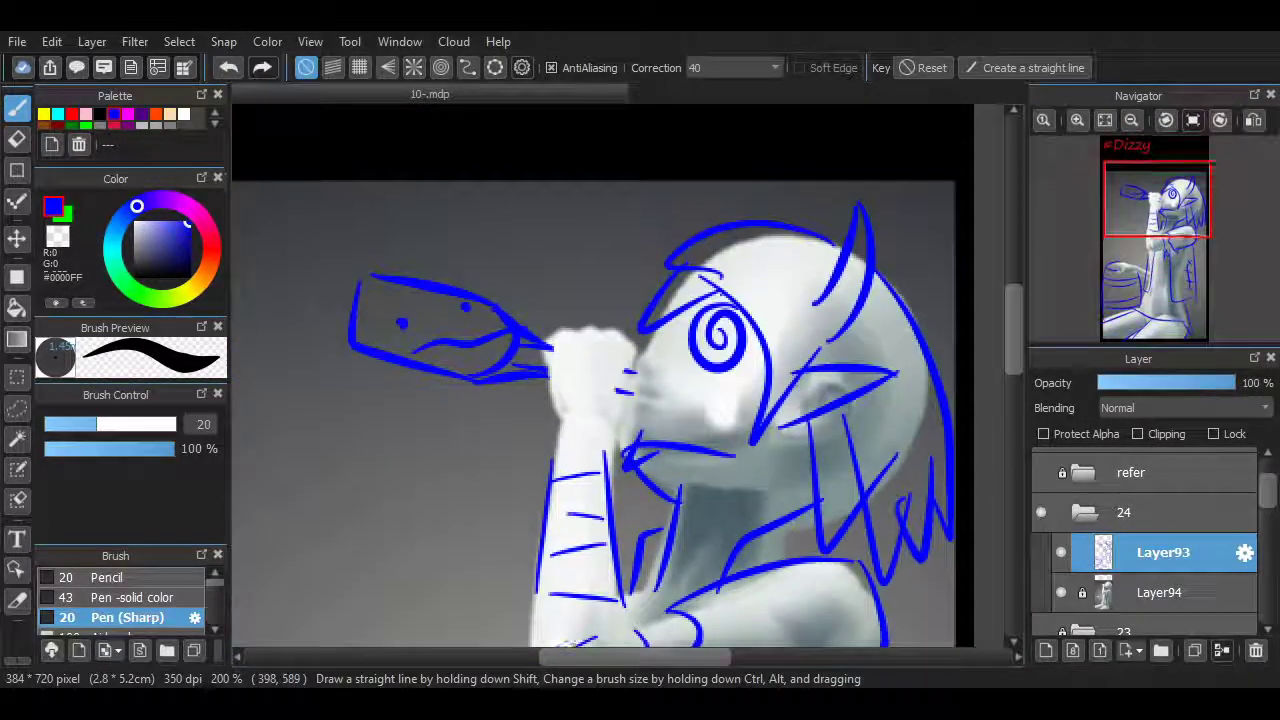
scroll(620, 400, left, 3)
scroll(1145, 540, up, 2)
click(1150, 467)
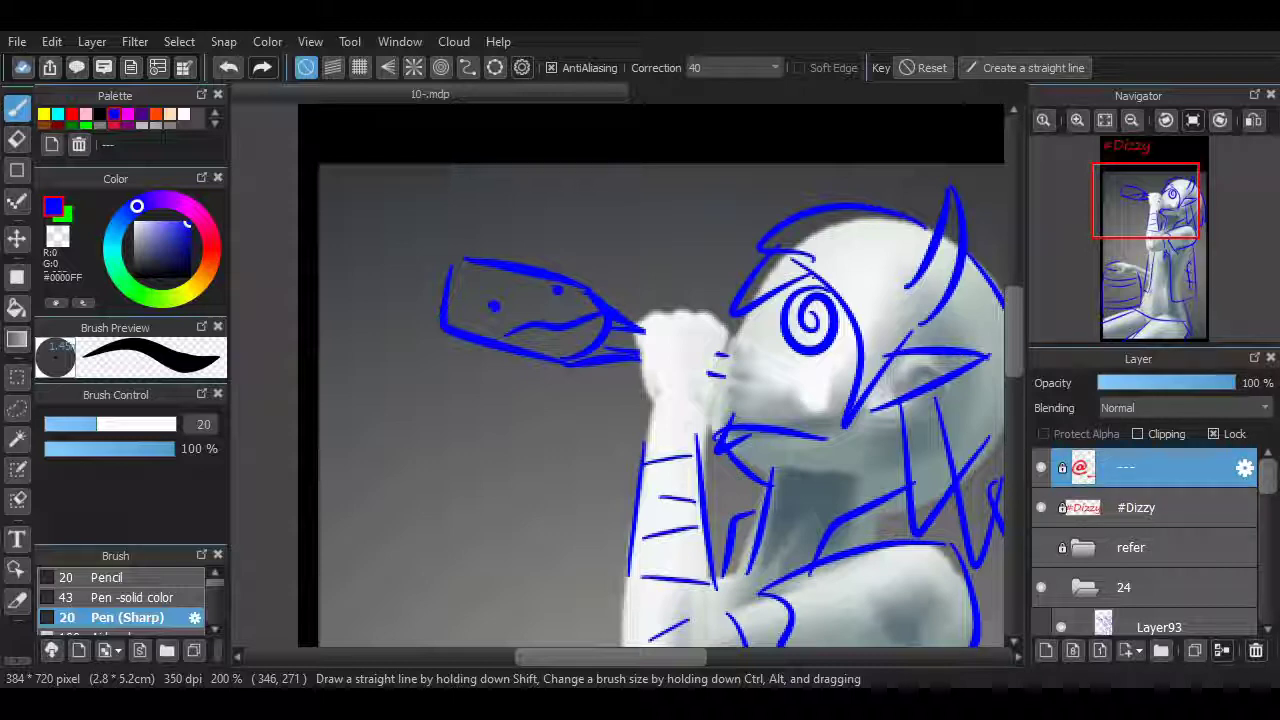
key(ctrl+minus)
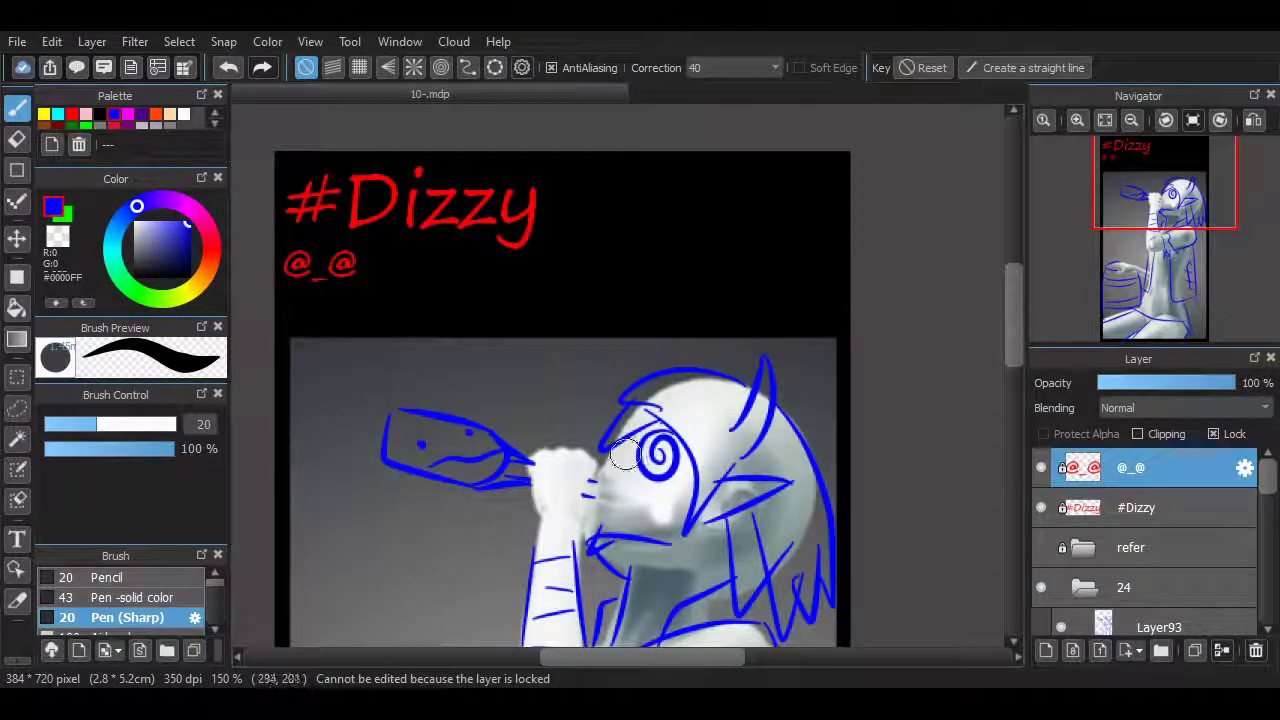
scroll(491, 537, down, 1)
scroll(434, 351, up, 1)
click(1160, 627)
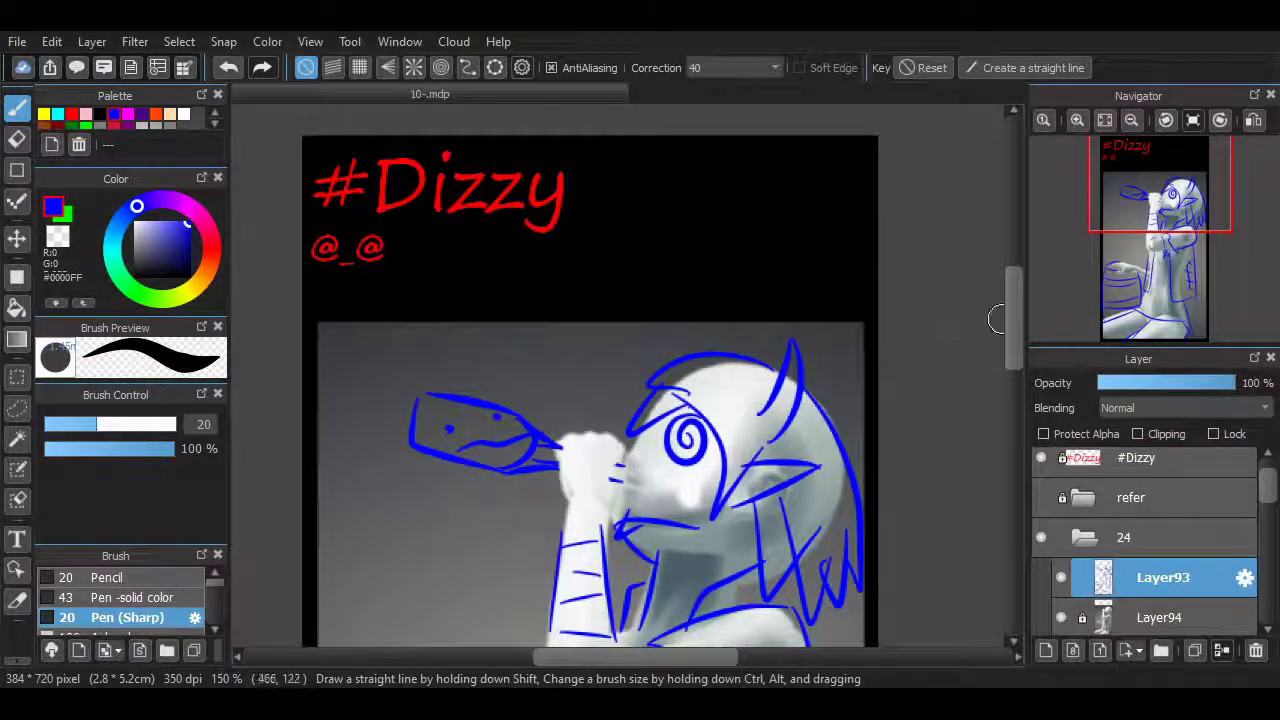
Redraw the jagged hair tips below the ear and the back hair contour in magenta #FF00FF.
scroll(590, 378, down, 5)
scroll(590, 378, up, 5)
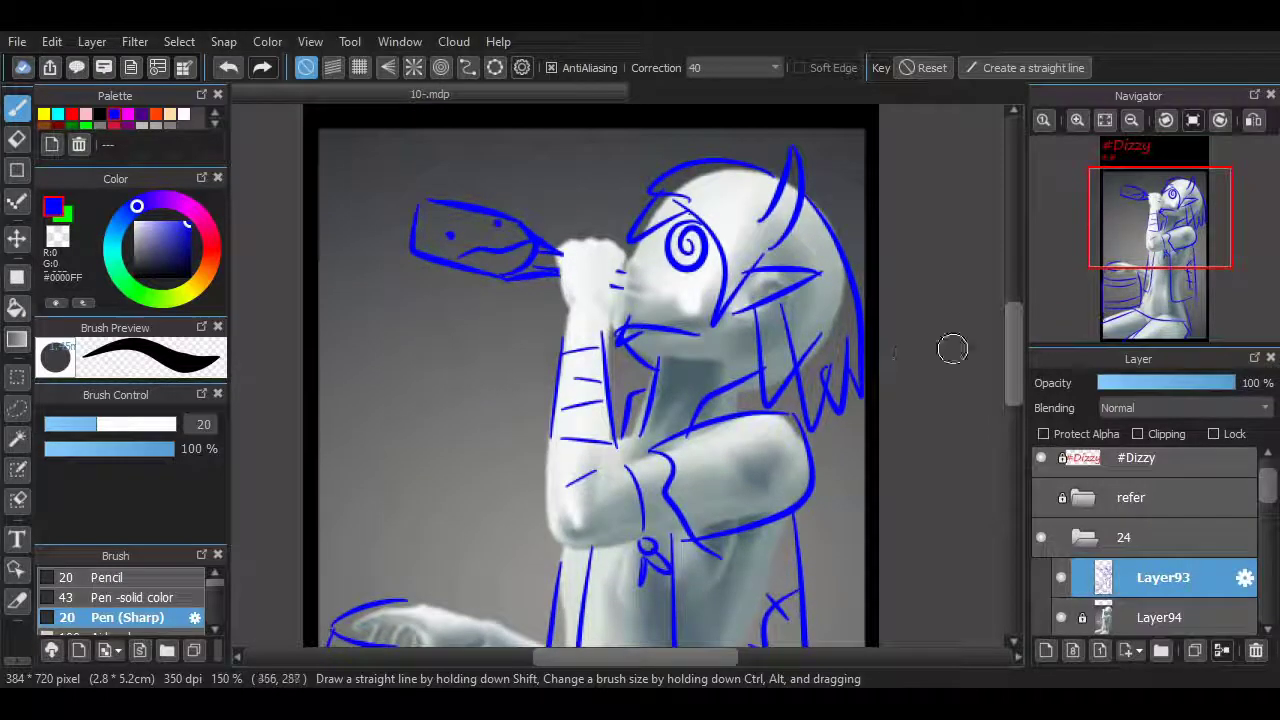
scroll(945, 360, up, 2)
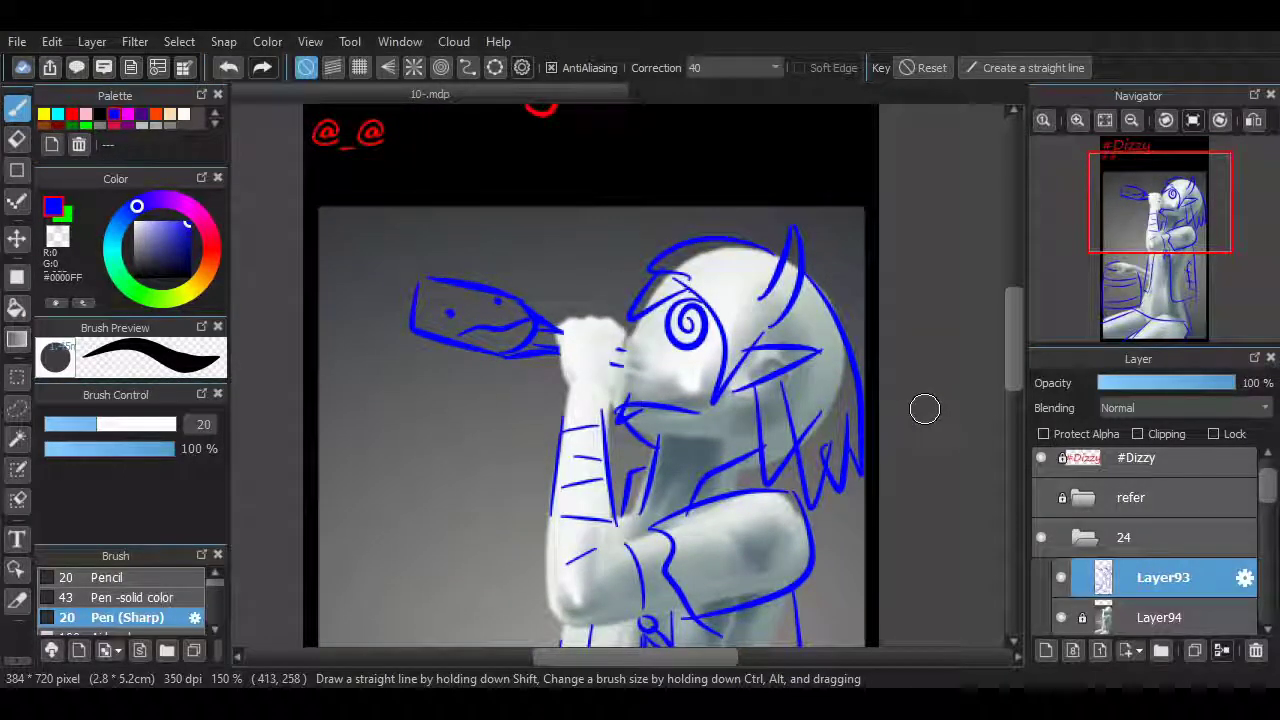
scroll(965, 355, down, 4)
scroll(768, 280, up, 3)
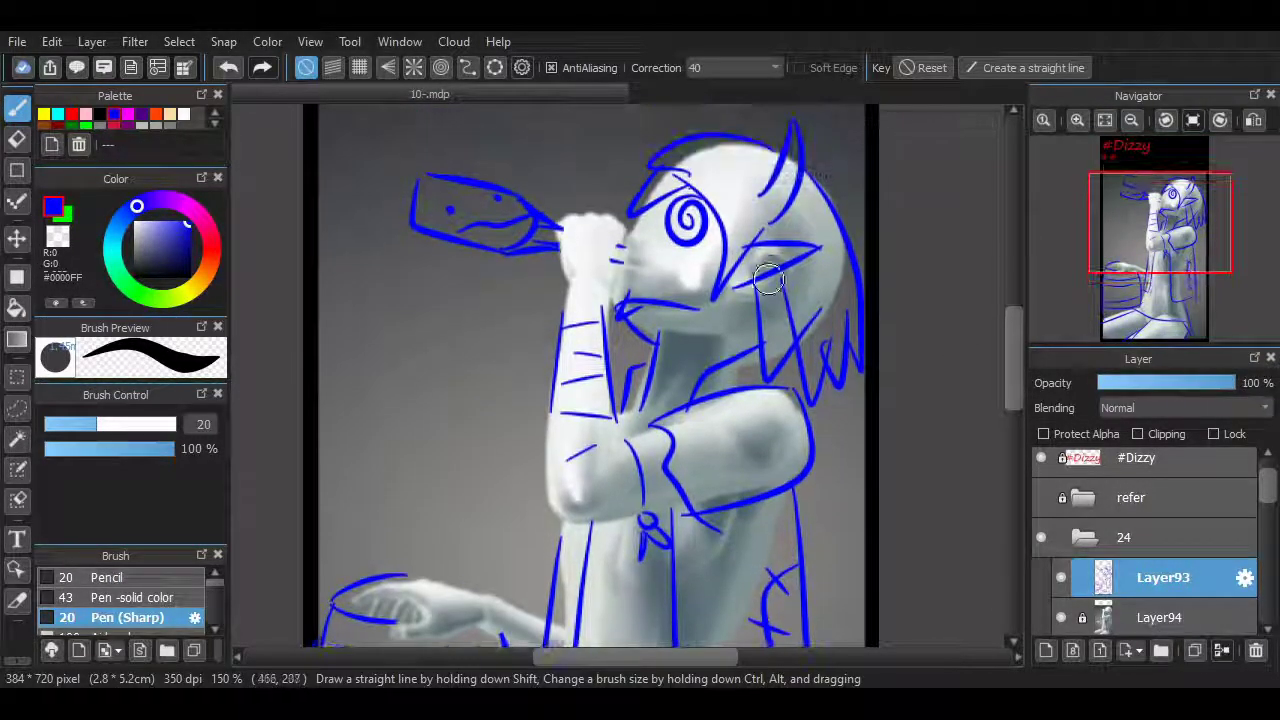
click(128, 113)
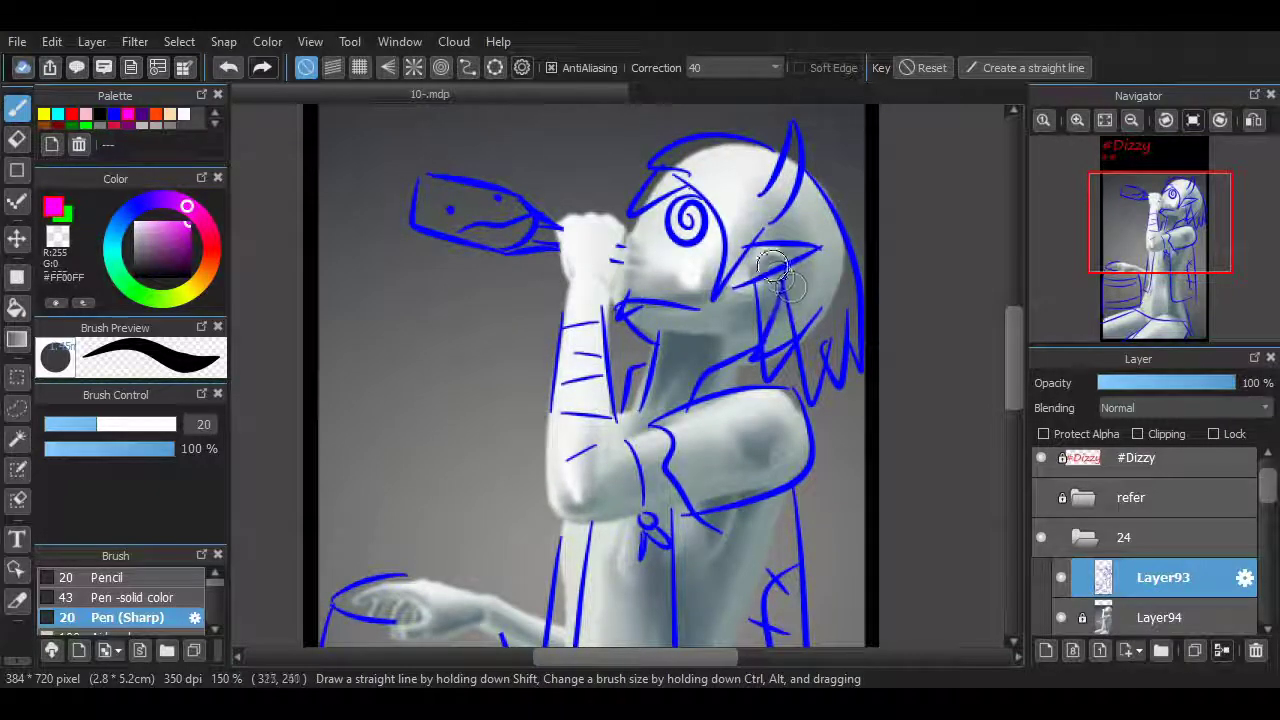
mouse_move(776, 268)
mouse_down()
mouse_move(768, 342)
mouse_move(800, 375)
mouse_move(848, 332)
mouse_up()
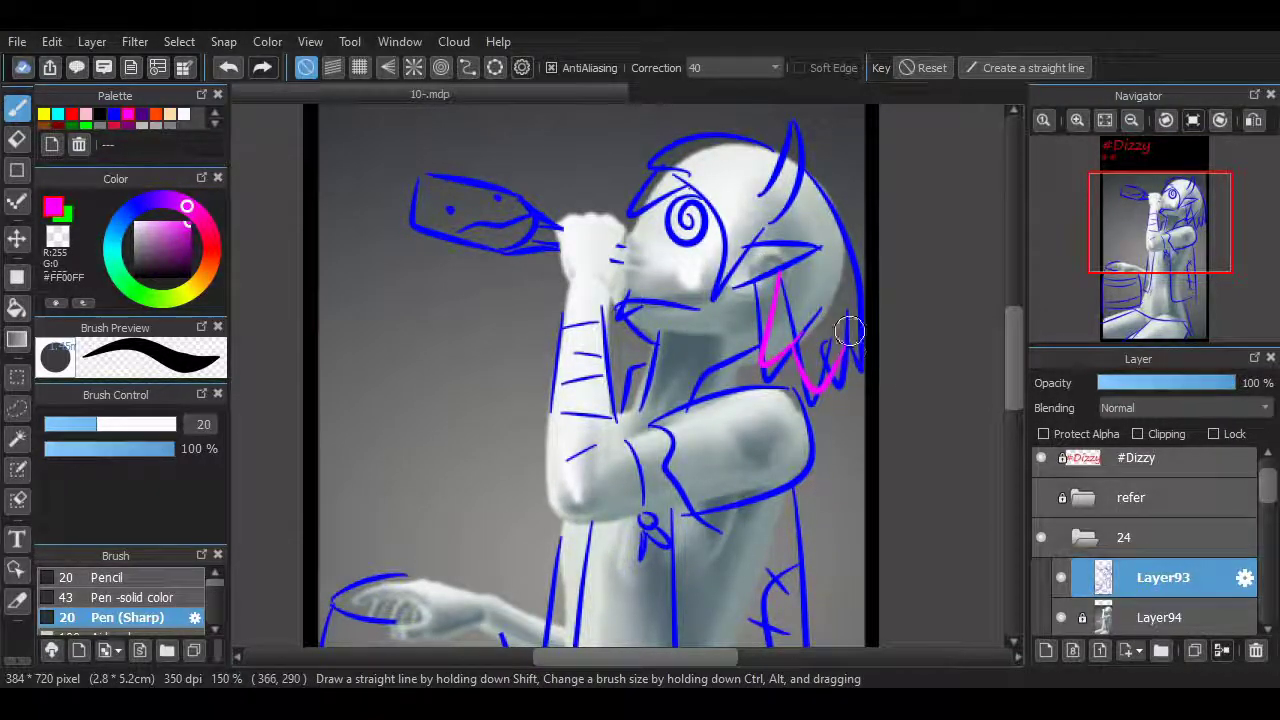
drag(853, 281, 856, 281)
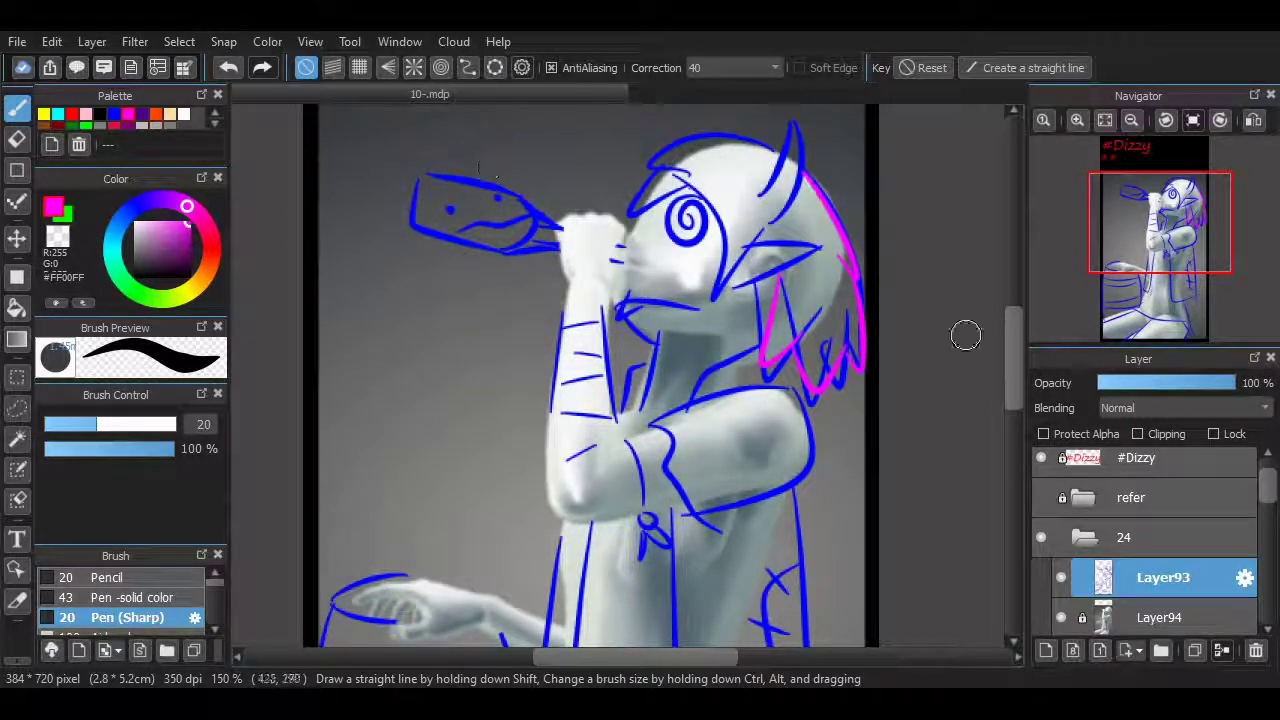
Draw a wider magenta rim around the barrel's top, passing behind the resting hand to the wrist.
scroll(965, 335, down, 3)
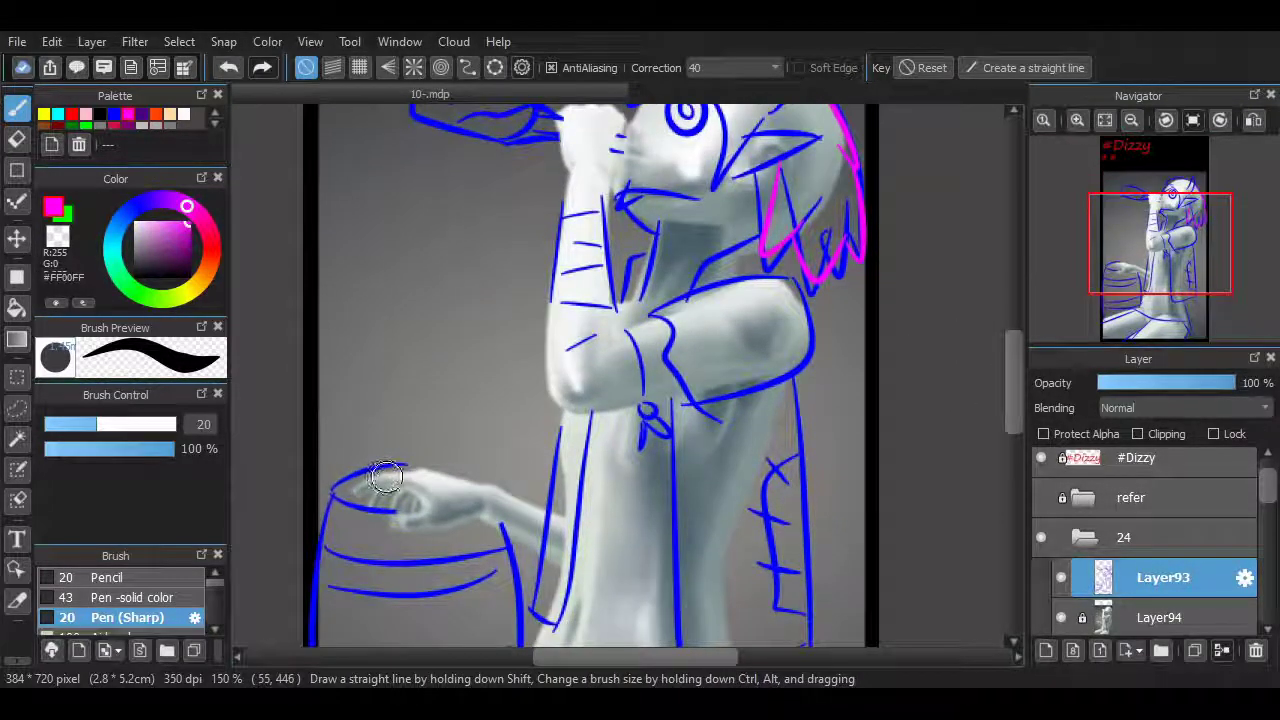
drag(333, 491, 493, 499)
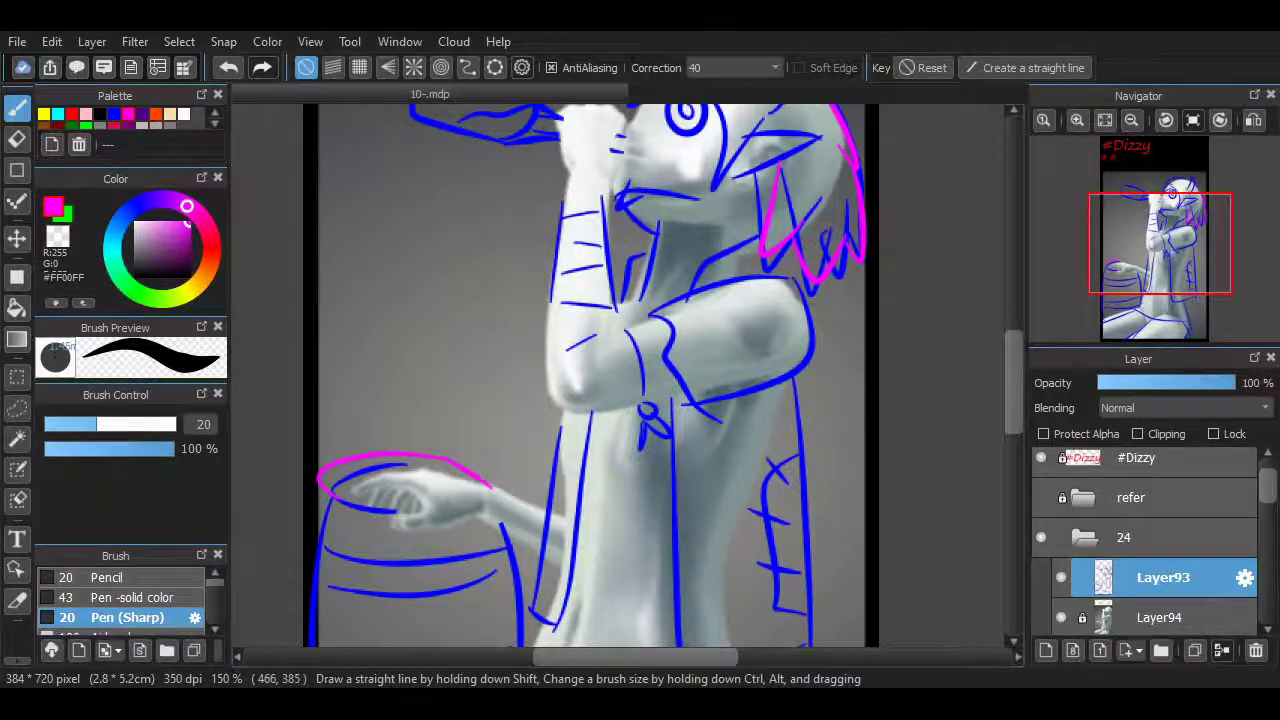
scroll(1010, 385, down, 3)
mouse_move(309, 380)
mouse_down()
mouse_move(318, 600)
mouse_move(308, 393)
mouse_up()
key(ctrl+z)
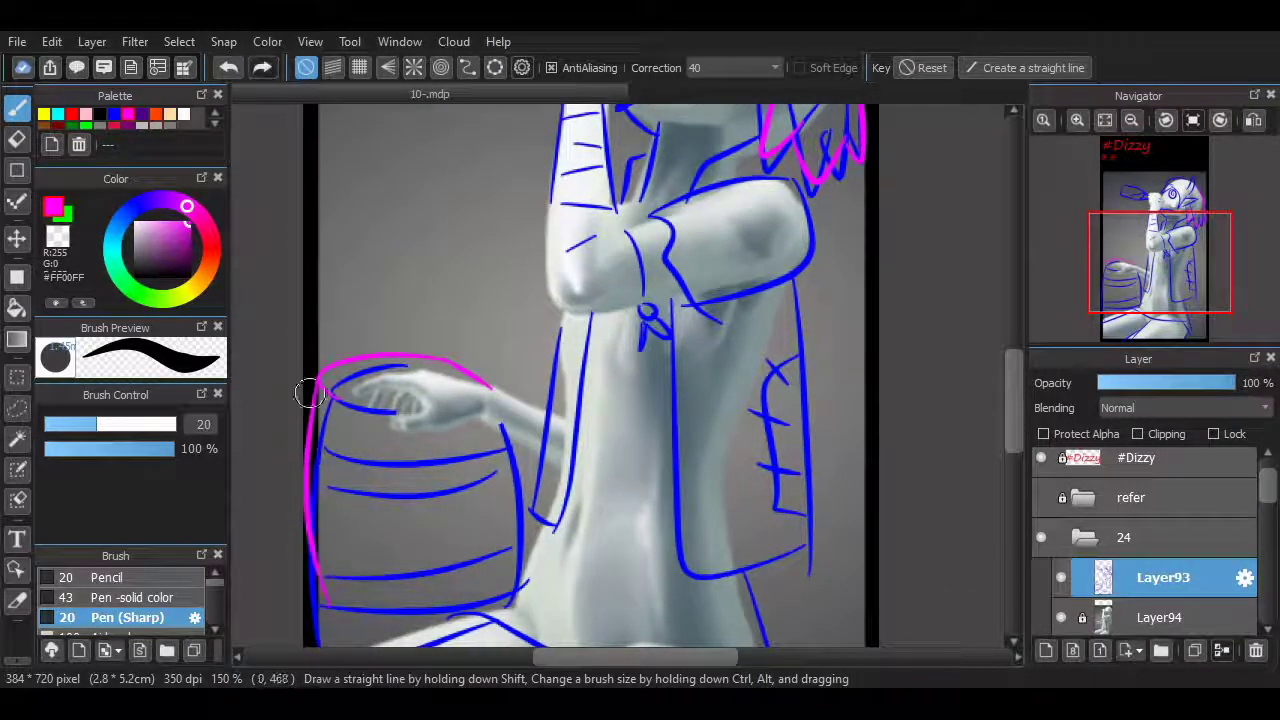
key(ctrl+z)
Widen the barrel in magenta by drawing its bulging side and extending all its hoops out to the canvas edge.
scroll(309, 393, down, 3)
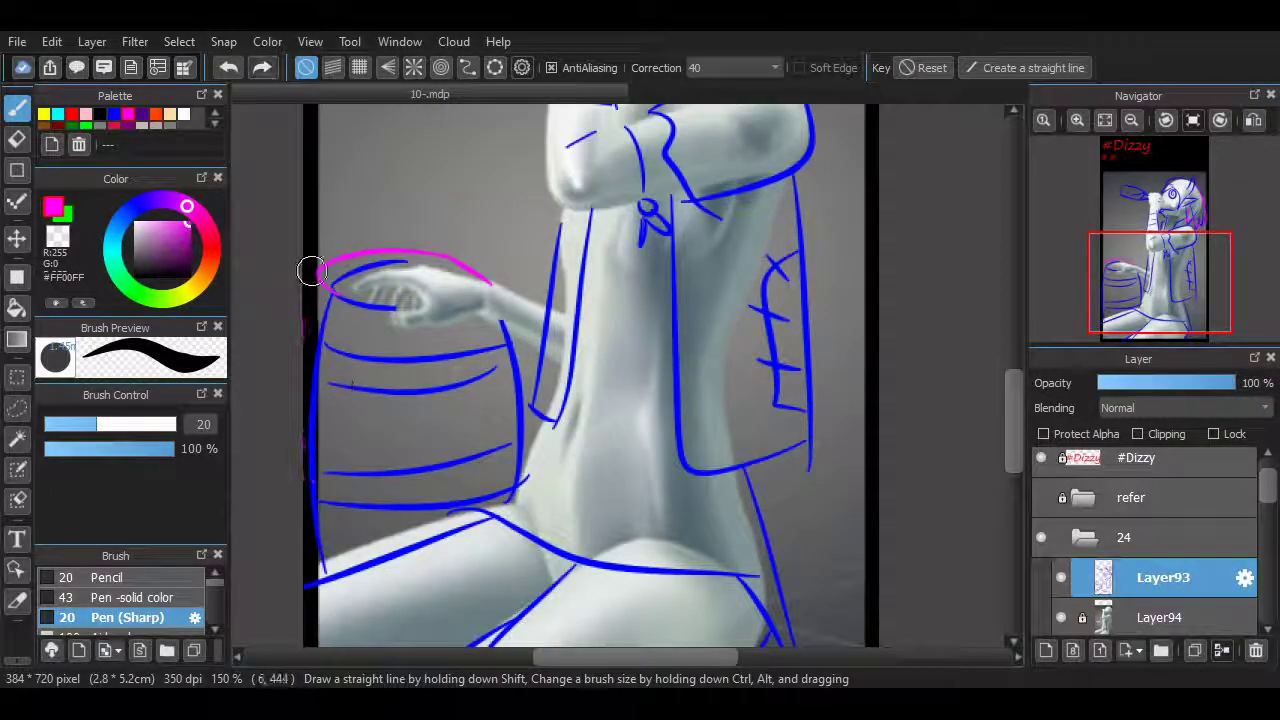
drag(311, 271, 345, 338)
drag(305, 470, 370, 470)
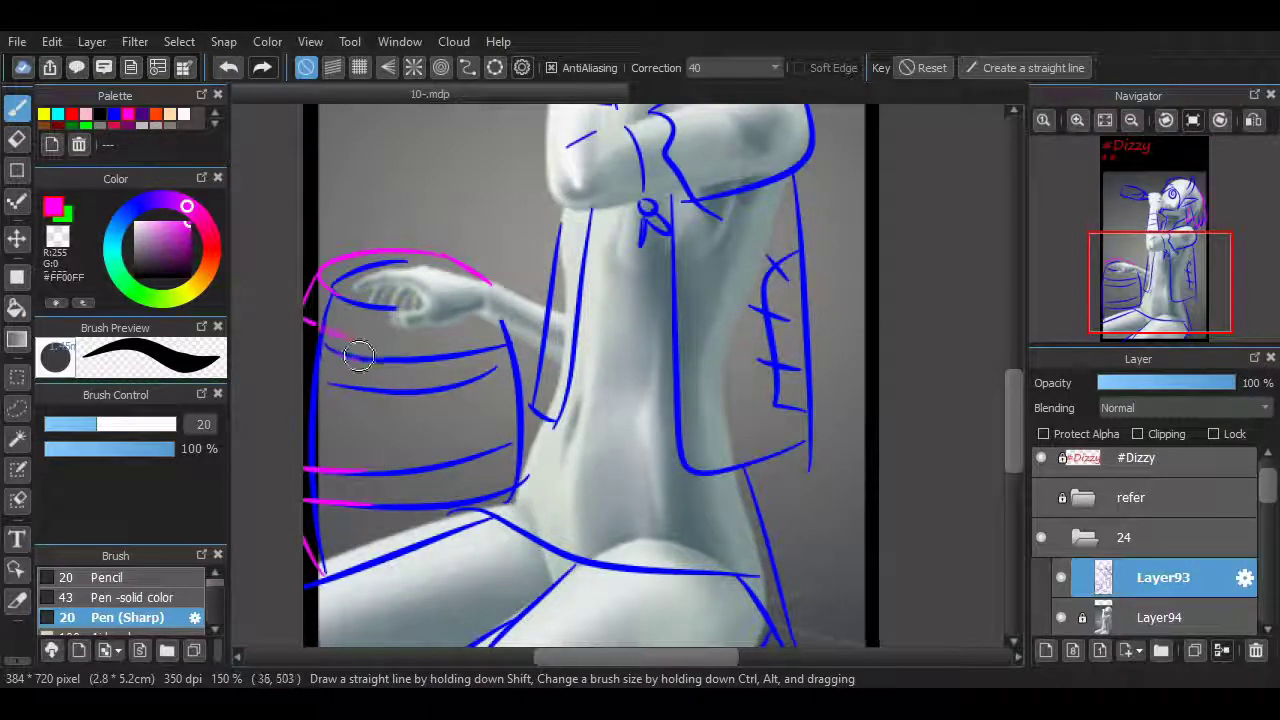
drag(305, 381, 364, 389)
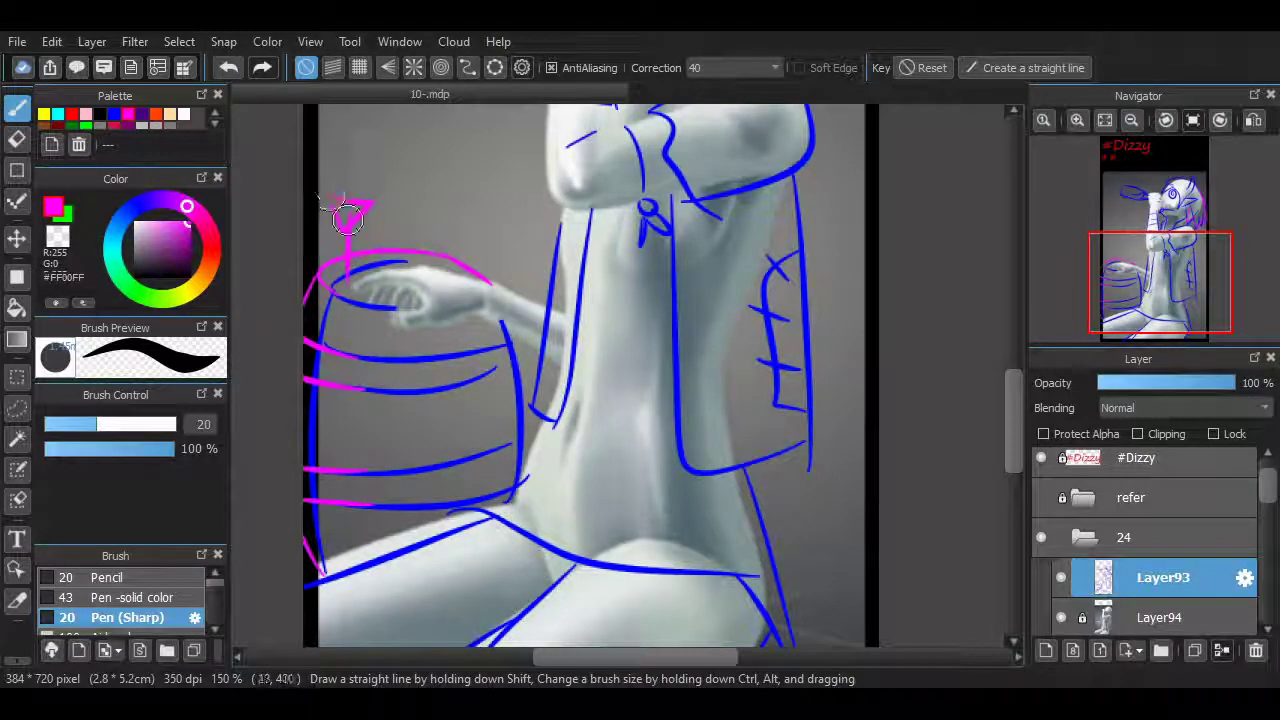
Finish the small magenta triangular glass on the barrel's rim and draw a magenta cuff around the resting hand's wrist.
scroll(483, 260, up, 5)
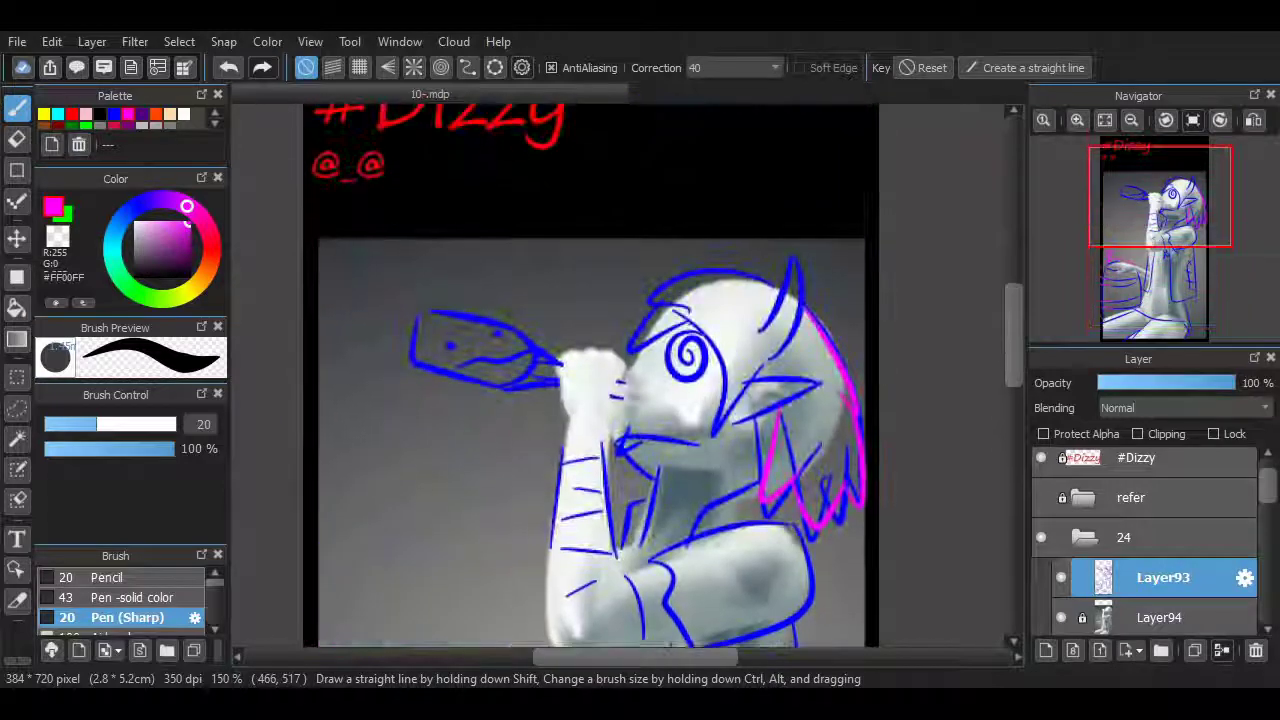
scroll(483, 260, down, 5)
scroll(483, 260, up, 5)
scroll(985, 300, up, 3)
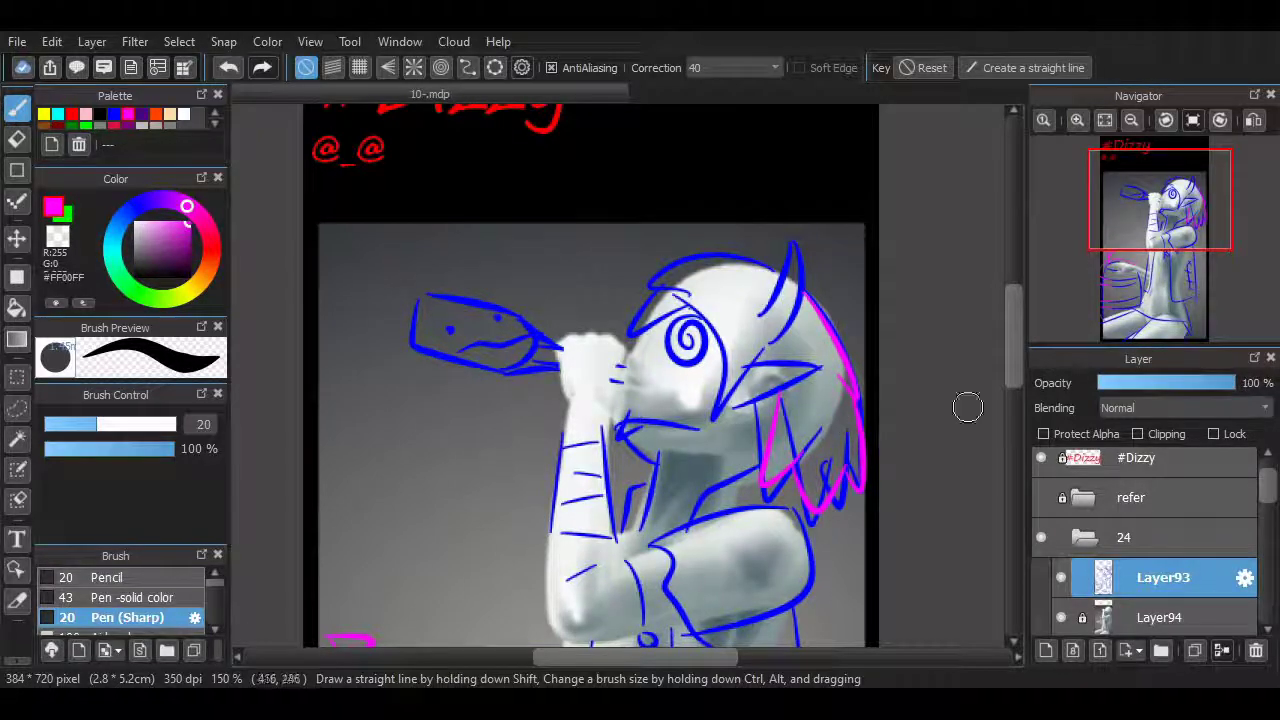
scroll(990, 316, down, 5)
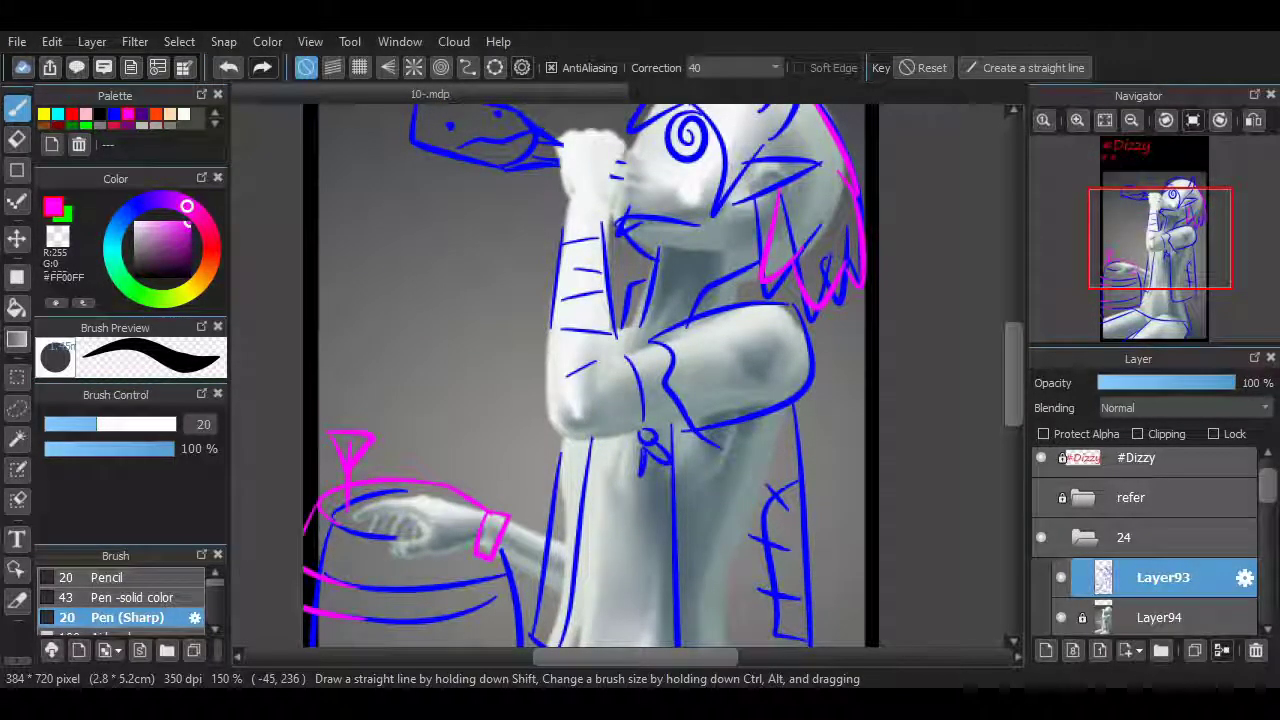
scroll(391, 251, down, 1)
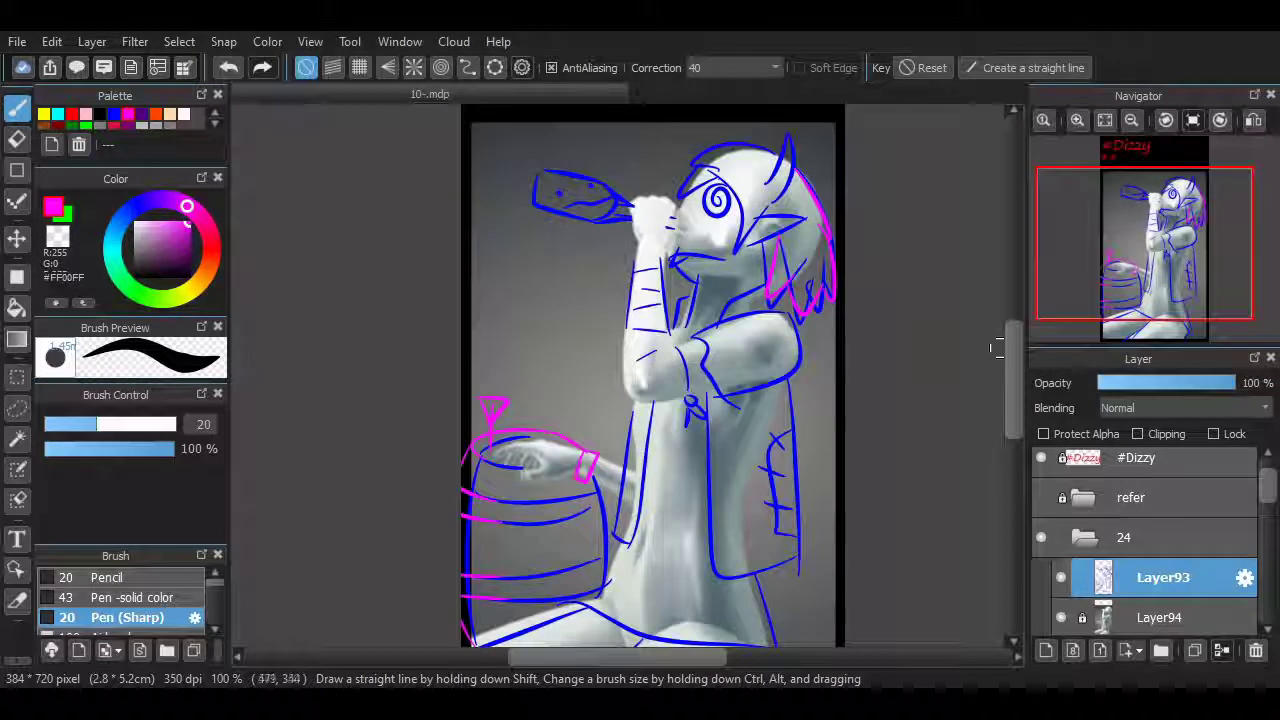
scroll(996, 348, up, 2)
scroll(650, 375, down, 2)
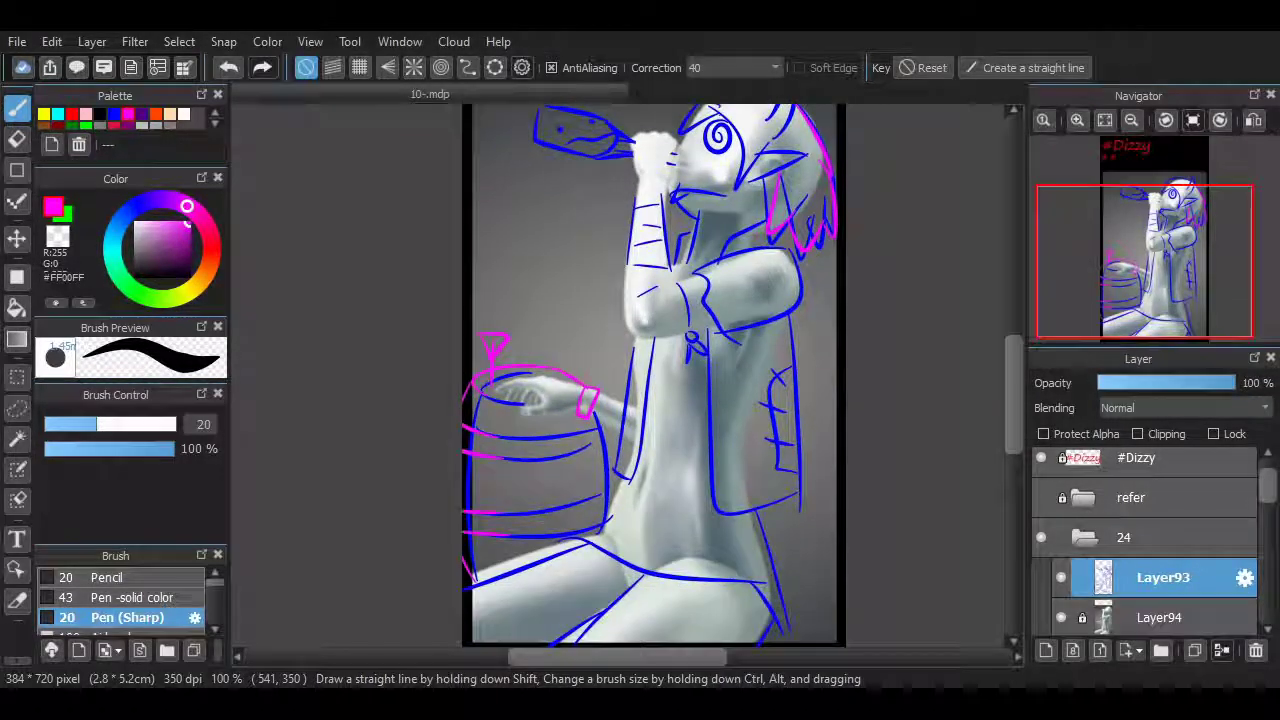
scroll(1145, 545, down, 1)
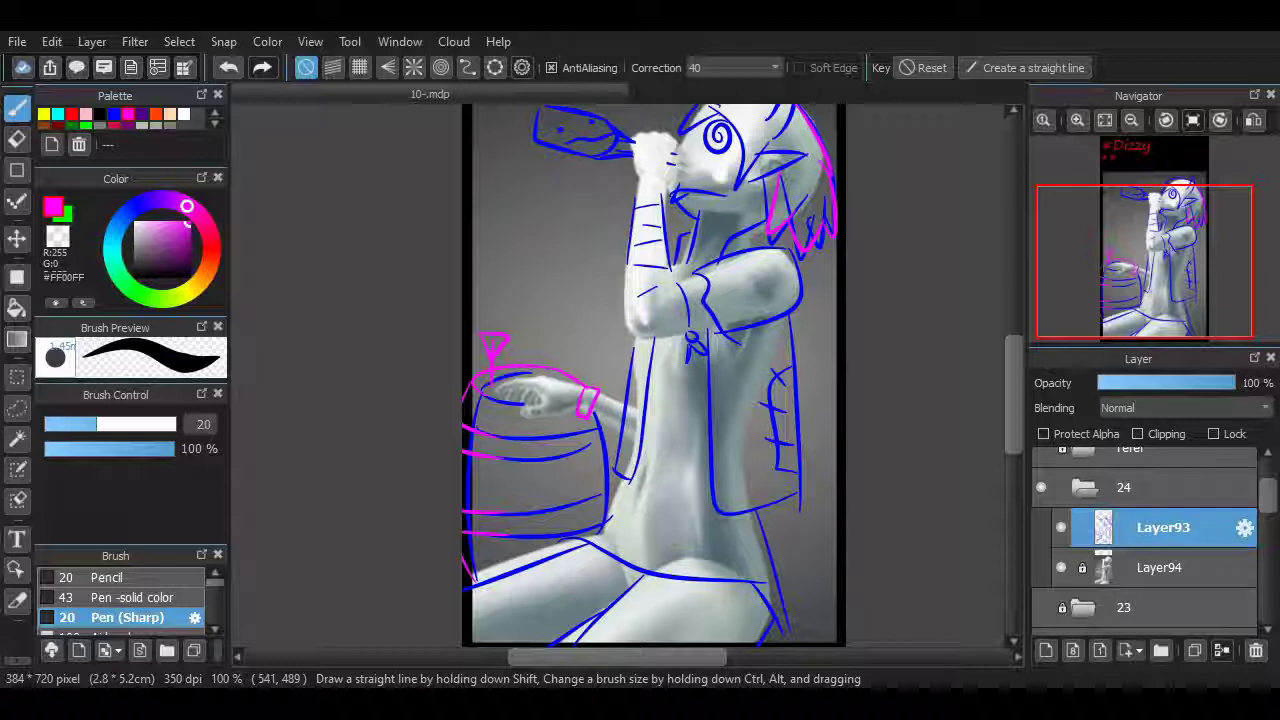
Add a new layer above Layer93, lock Layer93, lower its opacity to about 54%, and make the new layer active.
click(1046, 650)
click(1163, 567)
click(1213, 433)
drag(1234, 383, 1172, 383)
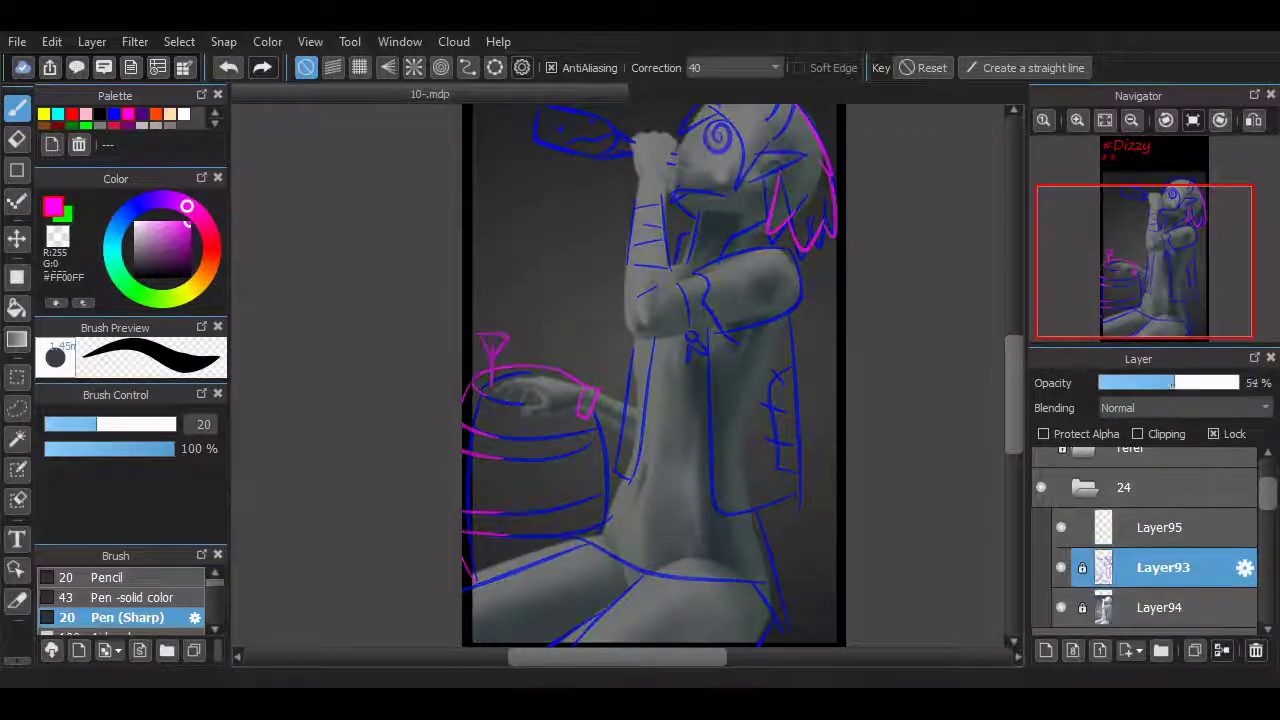
click(1163, 527)
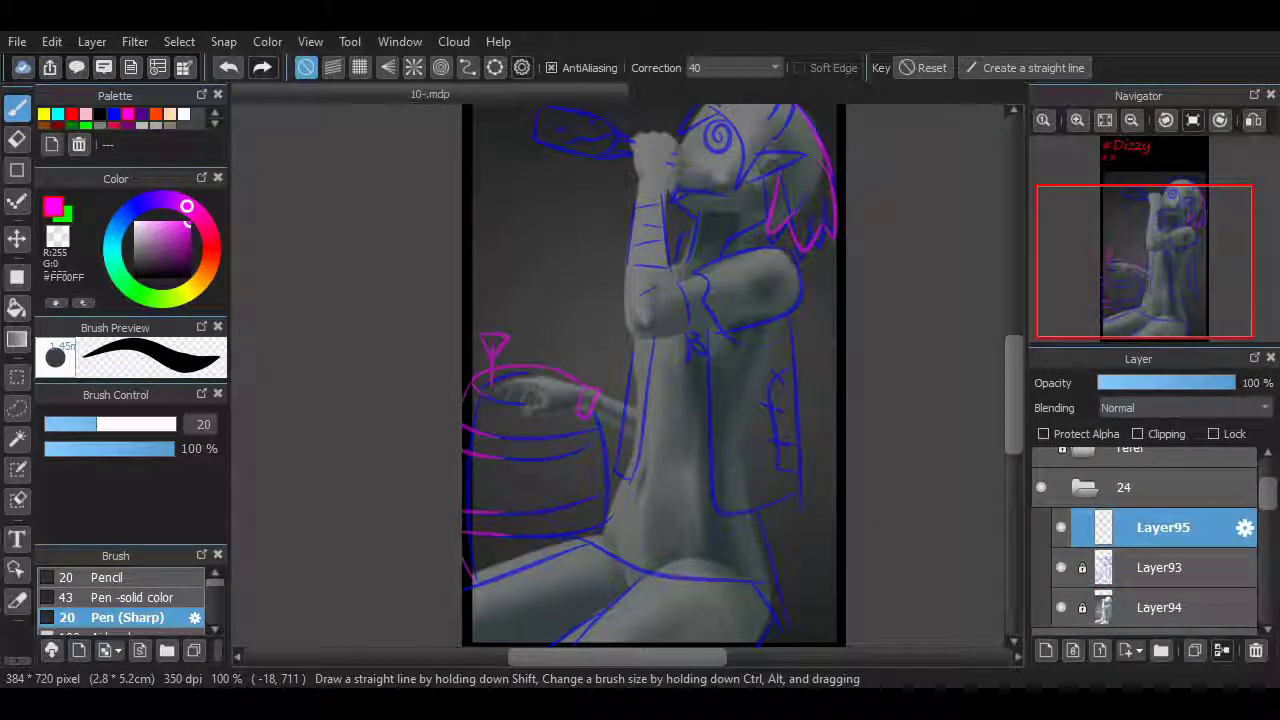
Choose white #FFFFFF as the line color and try out strokes on the new layer, undoing them.
scroll(777, 366, up, 3)
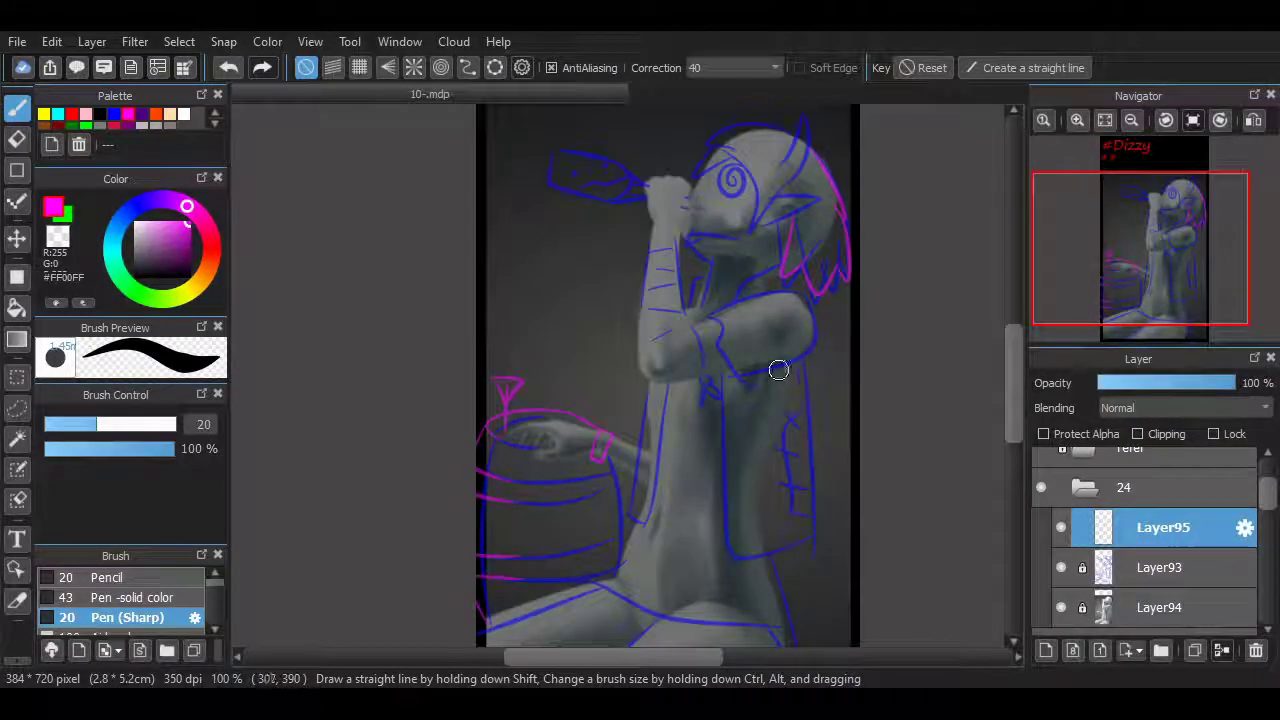
click(183, 113)
mouse_move(500, 306)
mouse_down()
mouse_move(557, 364)
mouse_move(609, 398)
mouse_up()
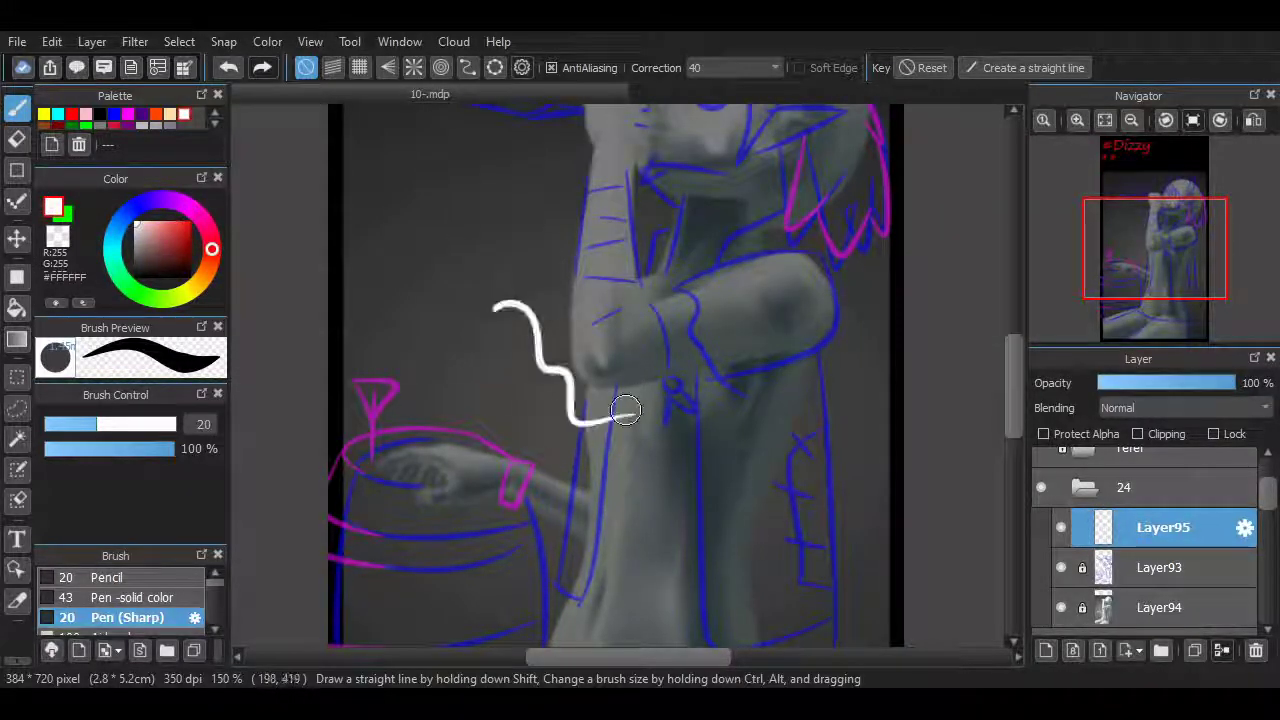
key(ctrl+z)
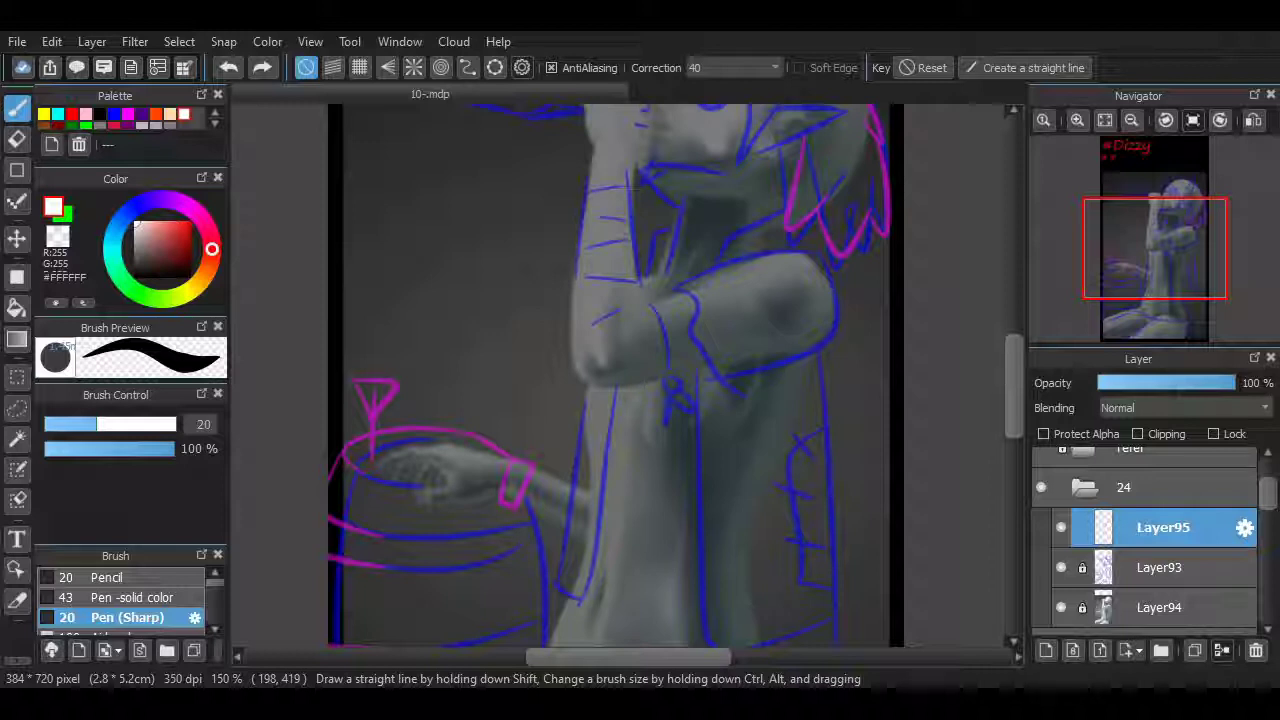
scroll(983, 393, up, 3)
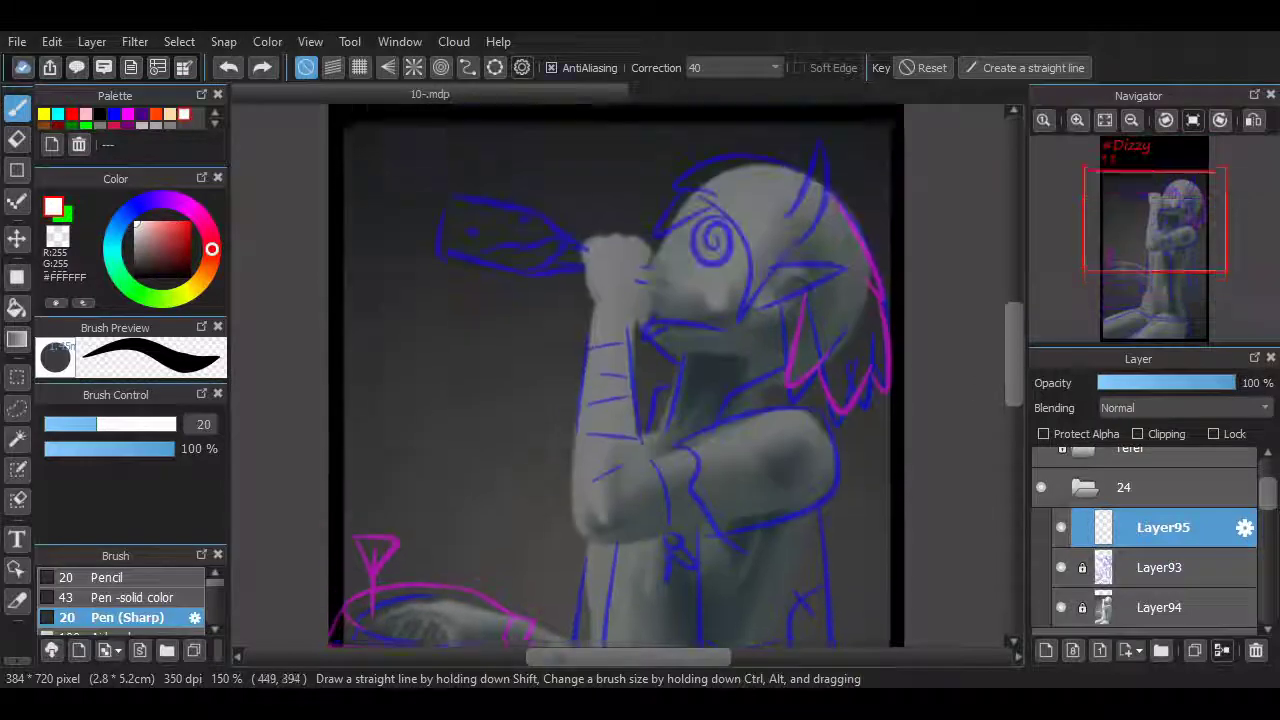
scroll(651, 610, right, 2)
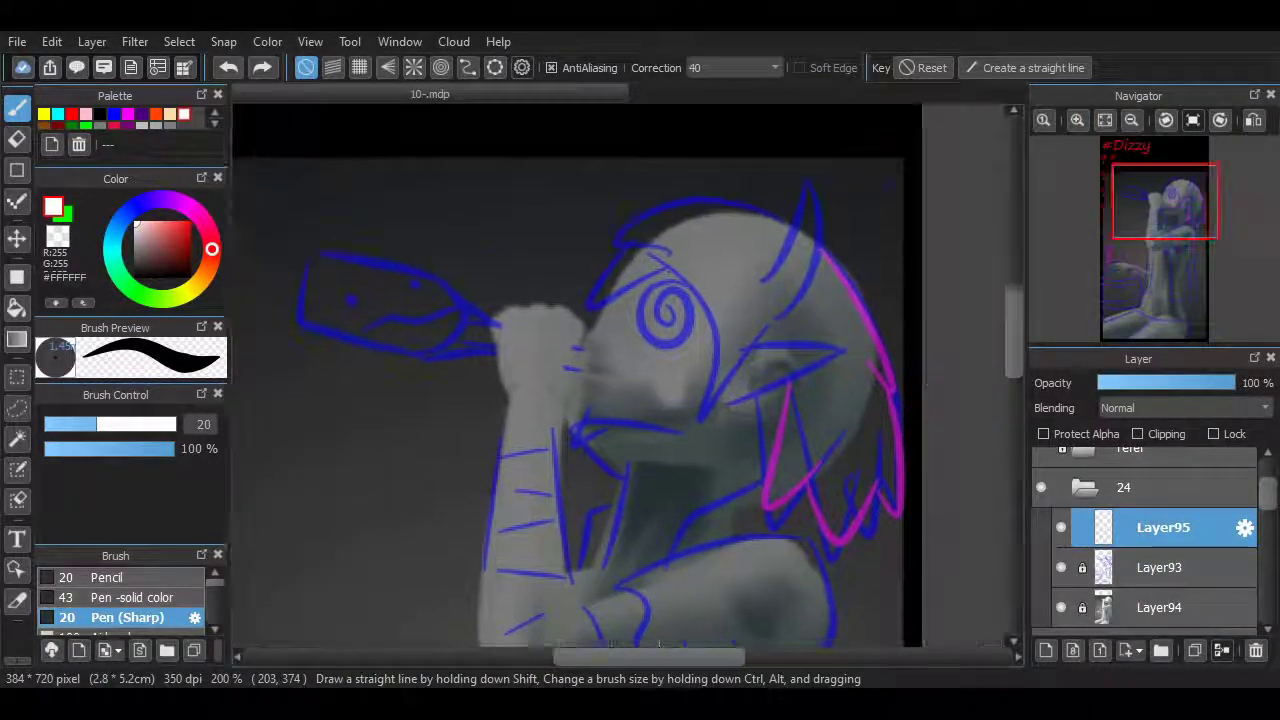
scroll(651, 610, up, 3)
drag(470, 366, 560, 400)
key(ctrl+z)
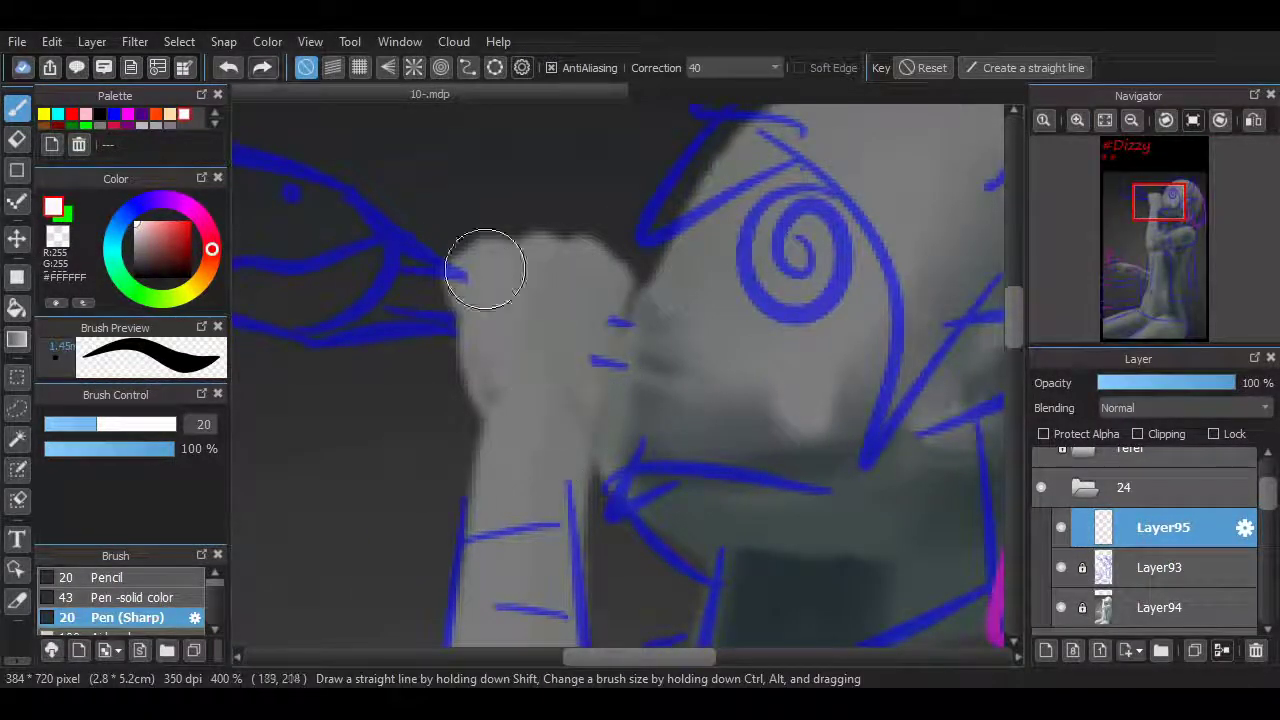
Ink the raised fist in white with four rounded knuckles and a palm crease, plus the bottle's mouthpiece beside it.
mouse_move(457, 256)
mouse_down()
mouse_move(478, 336)
mouse_move(463, 333)
mouse_move(500, 401)
mouse_up()
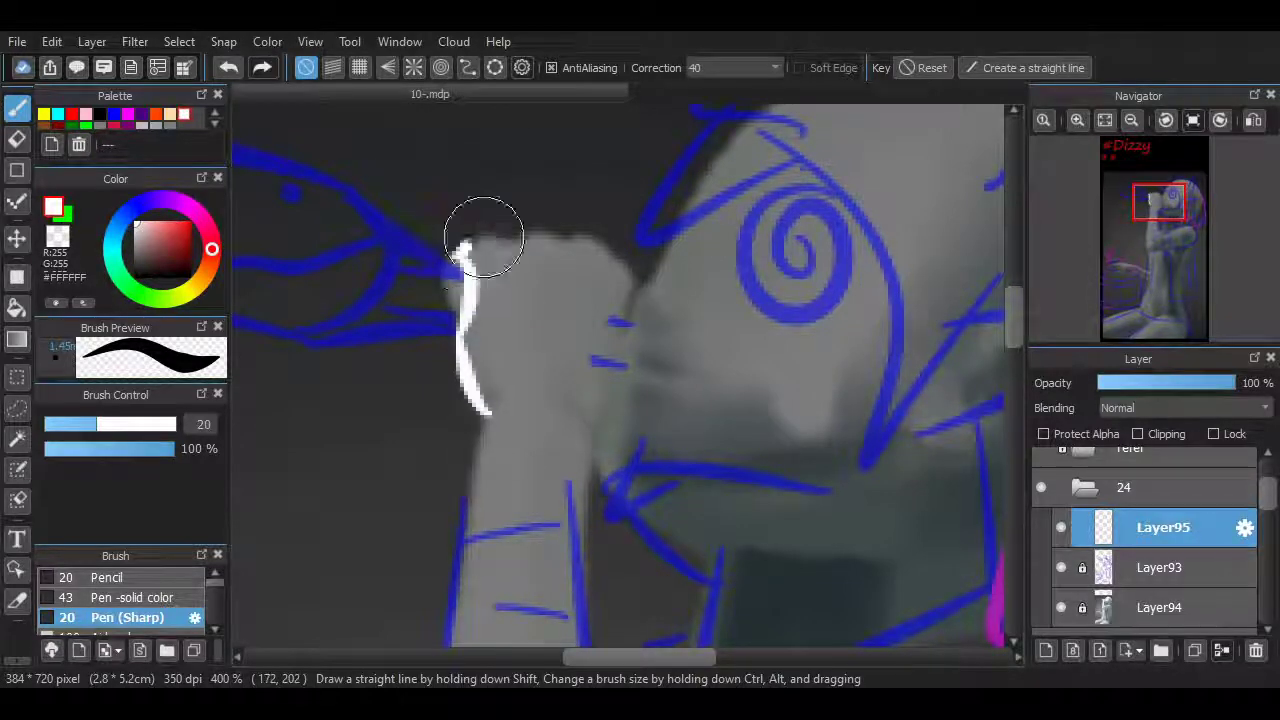
mouse_move(484, 237)
mouse_down()
mouse_move(558, 258)
mouse_move(579, 238)
mouse_move(602, 259)
mouse_up()
key(ctrl+z)
drag(598, 389, 614, 294)
scroll(614, 630, left, 3)
drag(668, 347, 750, 330)
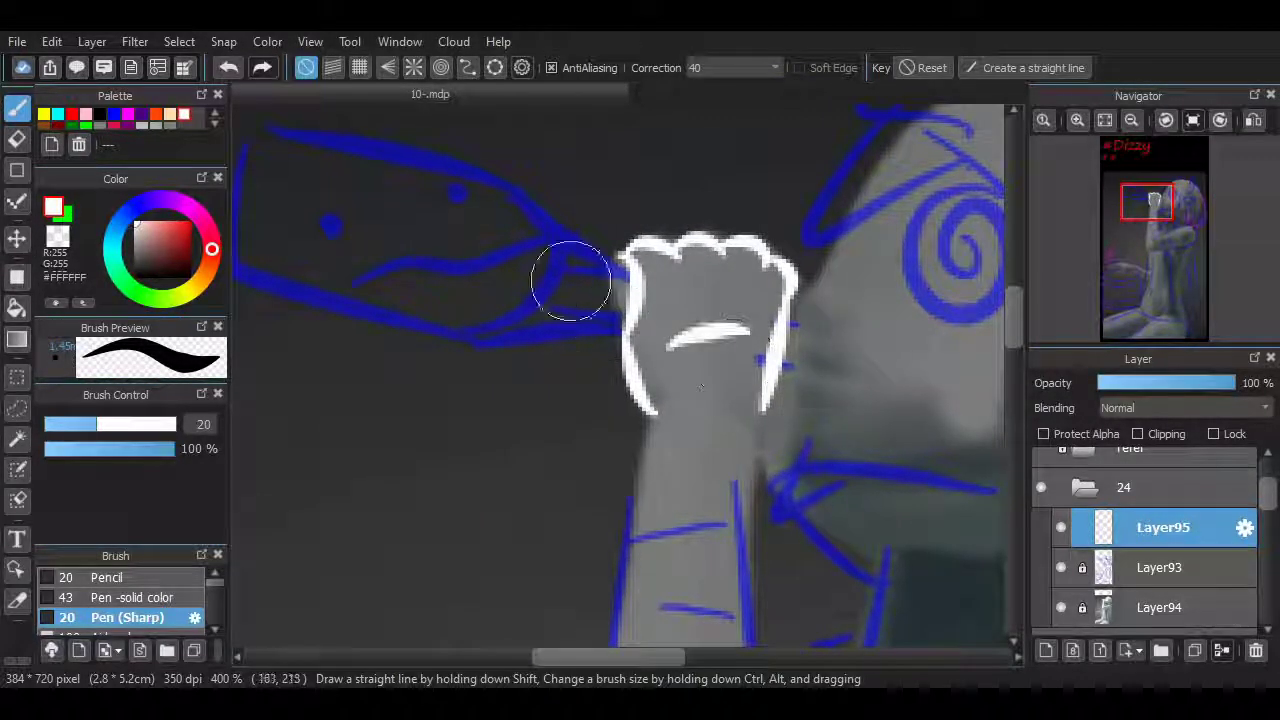
mouse_move(800, 368)
mouse_down()
mouse_move(792, 319)
mouse_move(824, 329)
mouse_move(787, 312)
mouse_move(806, 350)
mouse_move(798, 369)
mouse_move(828, 328)
mouse_move(813, 328)
mouse_move(819, 337)
mouse_move(817, 319)
mouse_move(801, 376)
mouse_up()
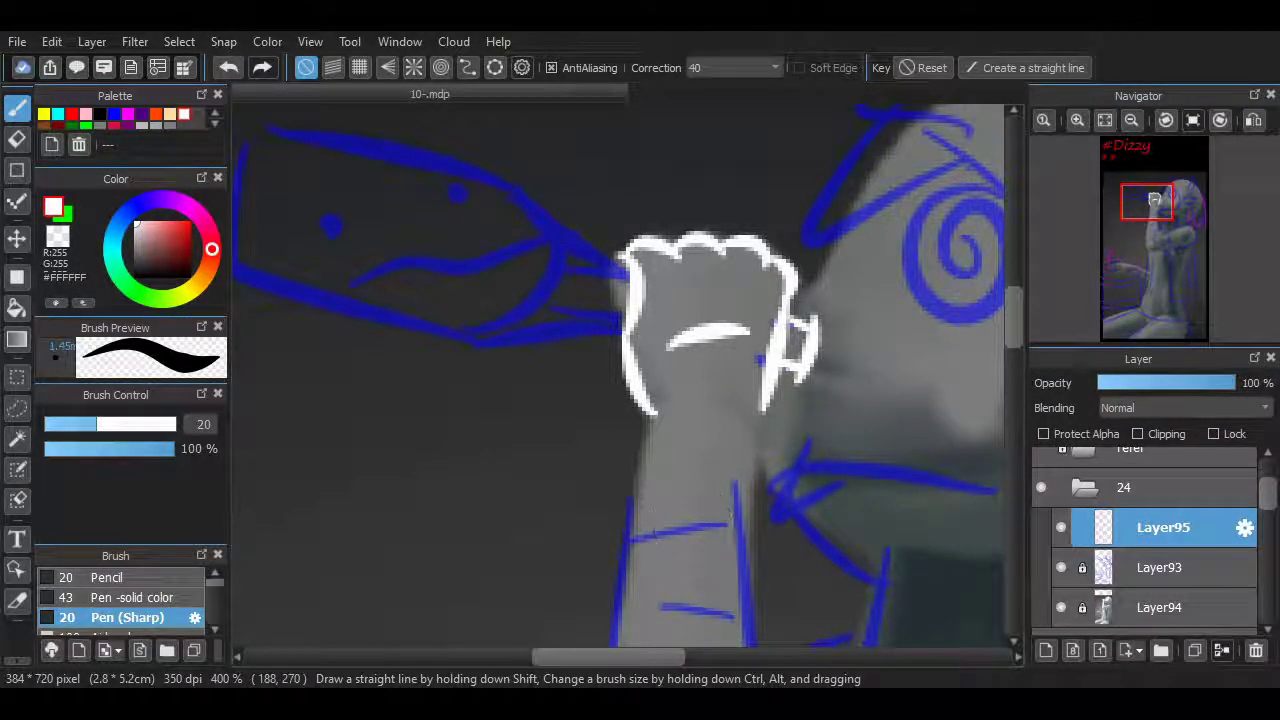
Outline the bottle in white, from the neck at the fist to the long sides and the curved base.
scroll(703, 306, left, 3)
drag(738, 330, 578, 336)
drag(740, 266, 620, 197)
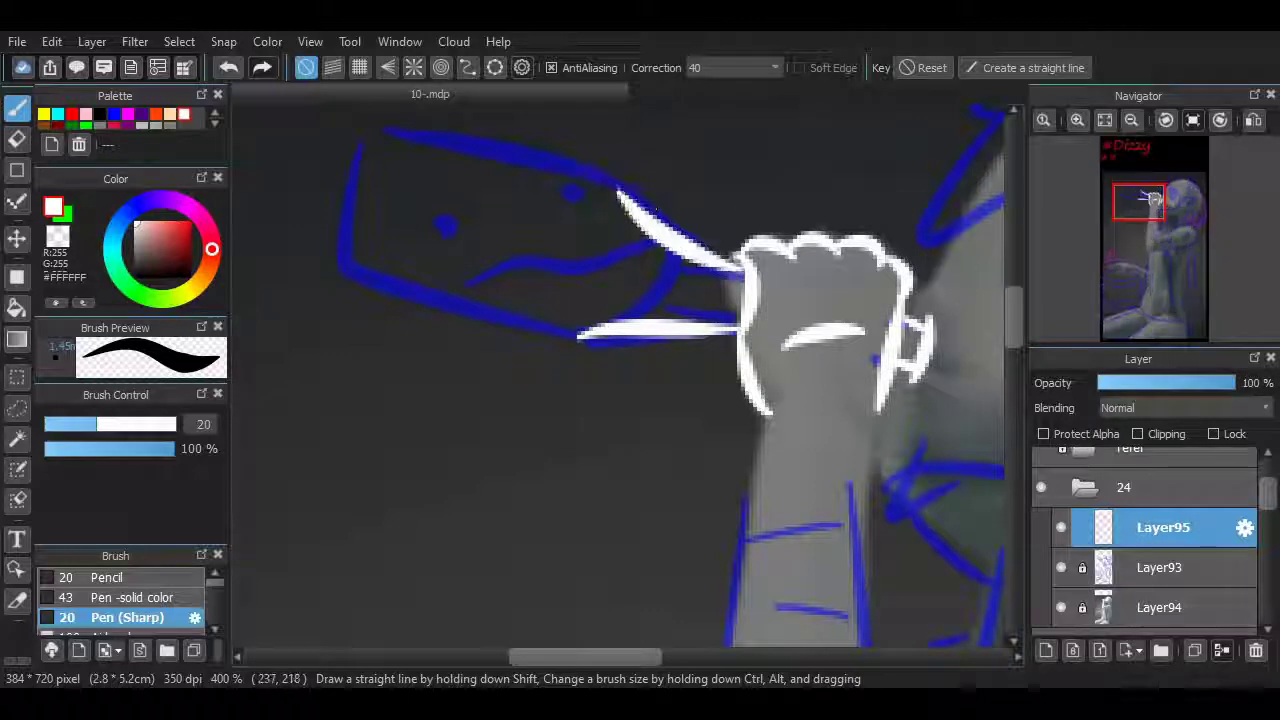
scroll(700, 340, up, 4)
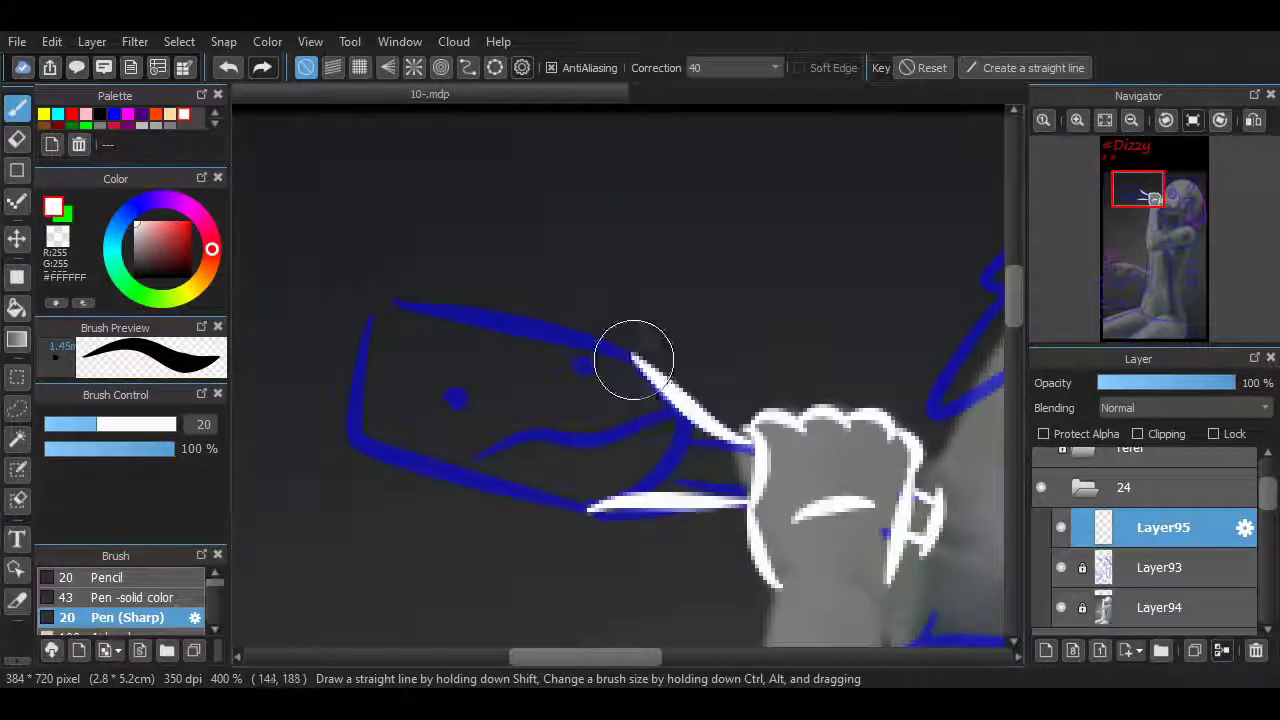
mouse_move(634, 360)
mouse_down()
mouse_move(469, 310)
mouse_move(379, 297)
mouse_move(361, 311)
mouse_move(363, 429)
mouse_move(559, 500)
mouse_up()
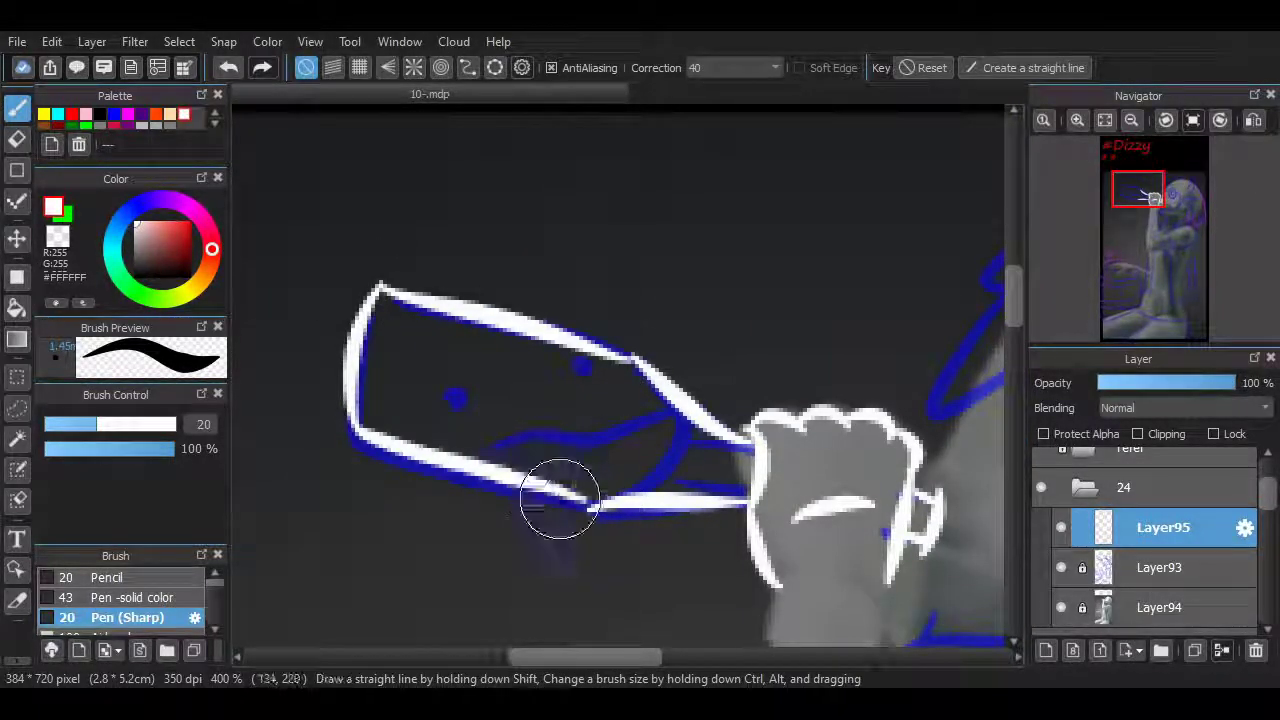
key(ctrl+z)
scroll(391, 466, right, 3)
scroll(471, 386, left, 3)
mouse_move(400, 296)
mouse_down()
mouse_move(366, 430)
mouse_move(611, 523)
mouse_up()
key(ctrl+z)
key(ctrl+y)
key(ctrl+z)
key(ctrl+y)
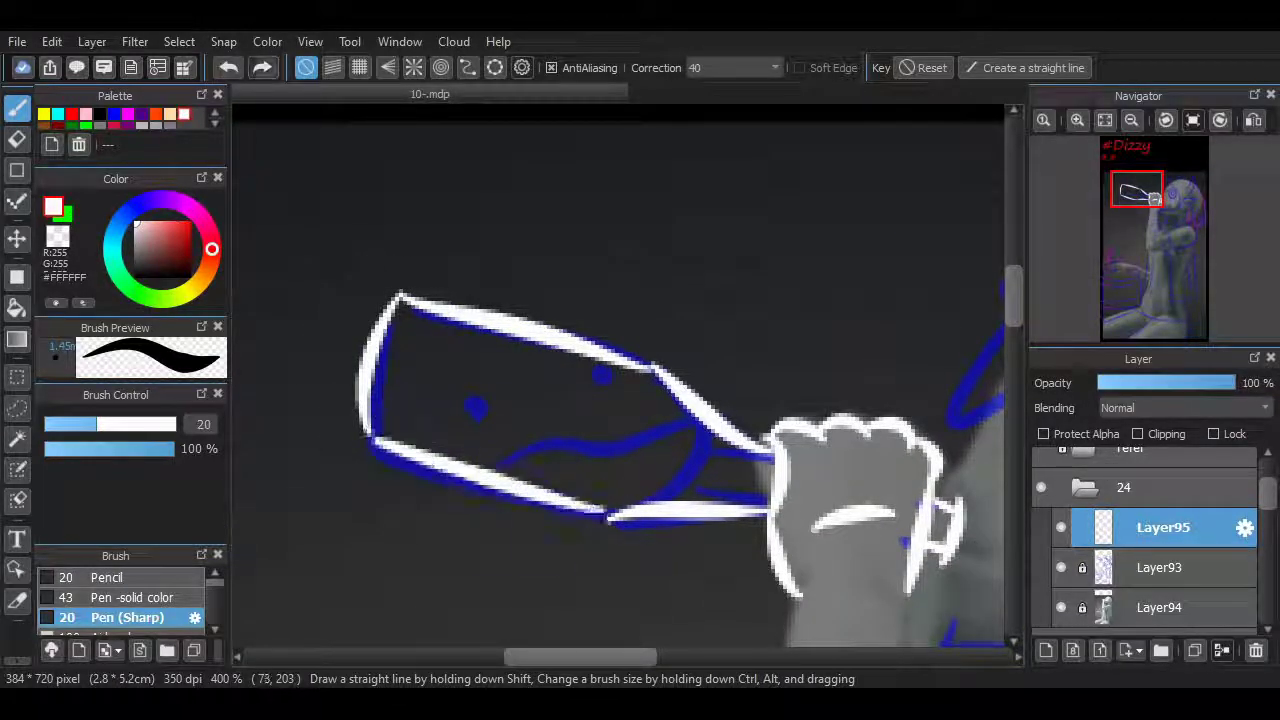
Ink the dizzy spiral eye in white over the blue spiral sketch.
scroll(634, 630, right, 3)
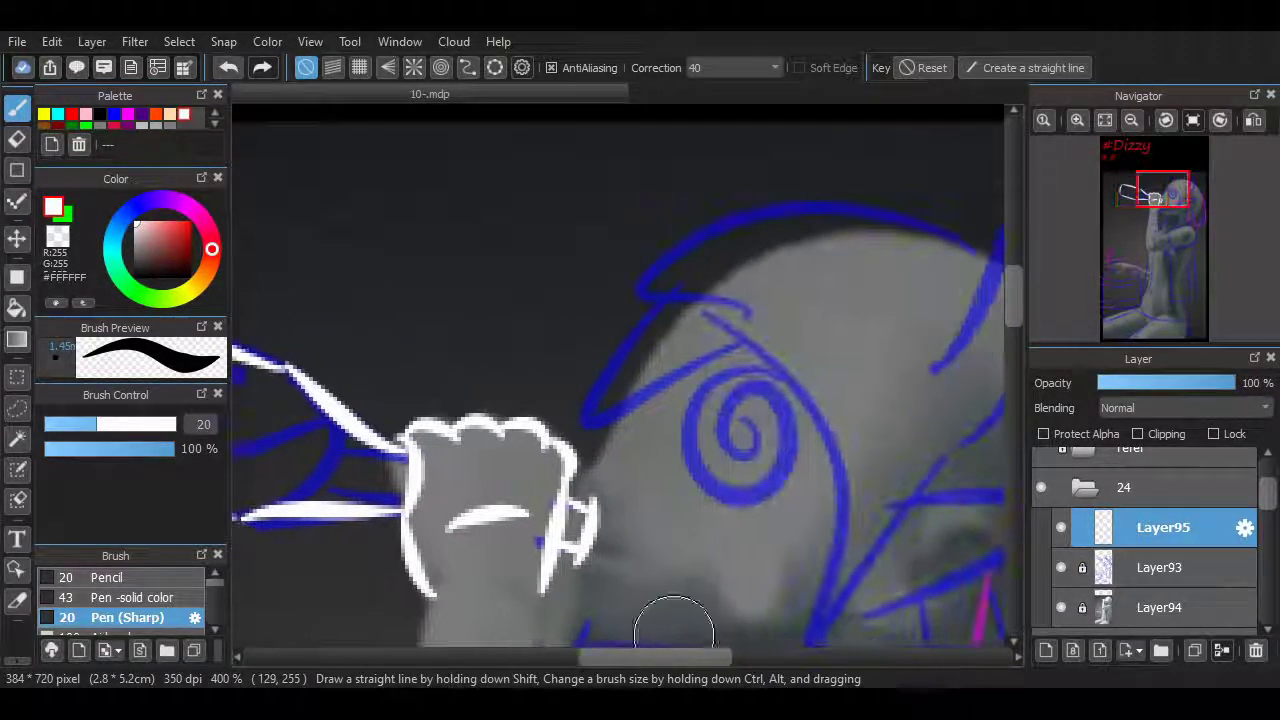
scroll(673, 625, right, 2)
scroll(673, 625, down, 2)
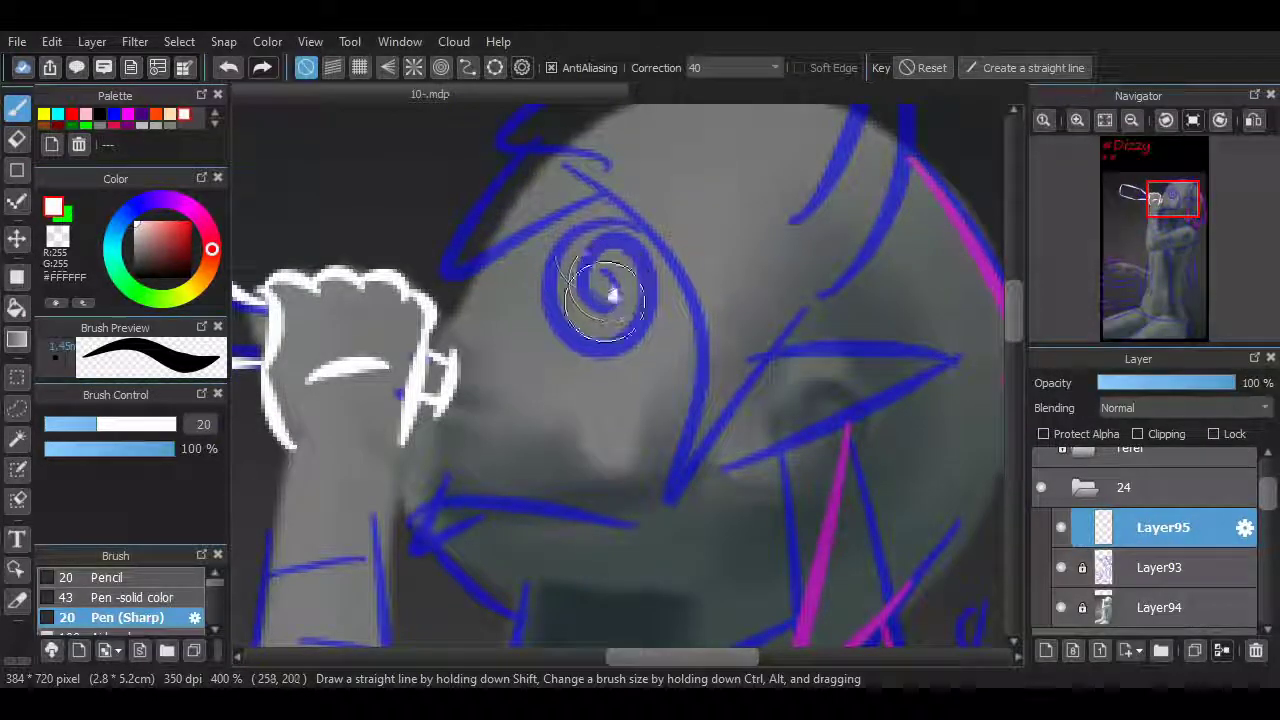
mouse_move(605, 300)
mouse_down()
mouse_move(634, 268)
mouse_move(554, 276)
mouse_move(605, 290)
mouse_up()
key(ctrl+z)
key(ctrl+y)
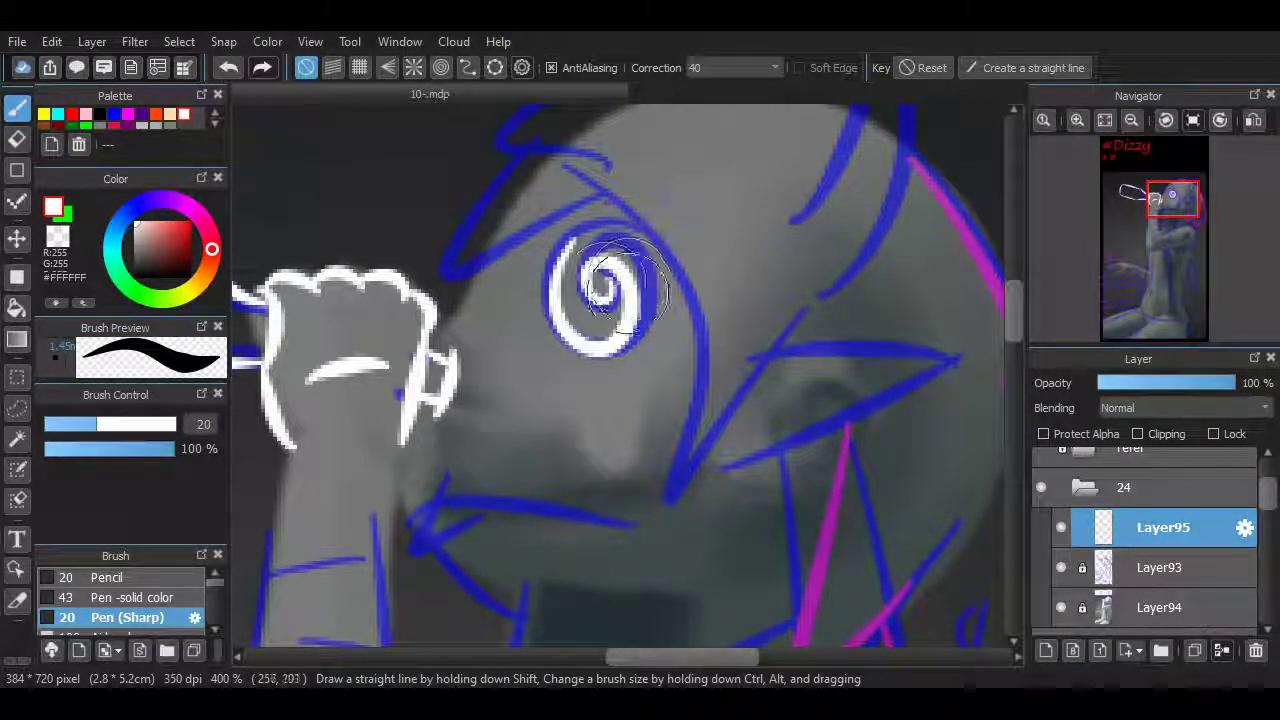
key(ctrl+z)
key(ctrl+y)
key(ctrl+z)
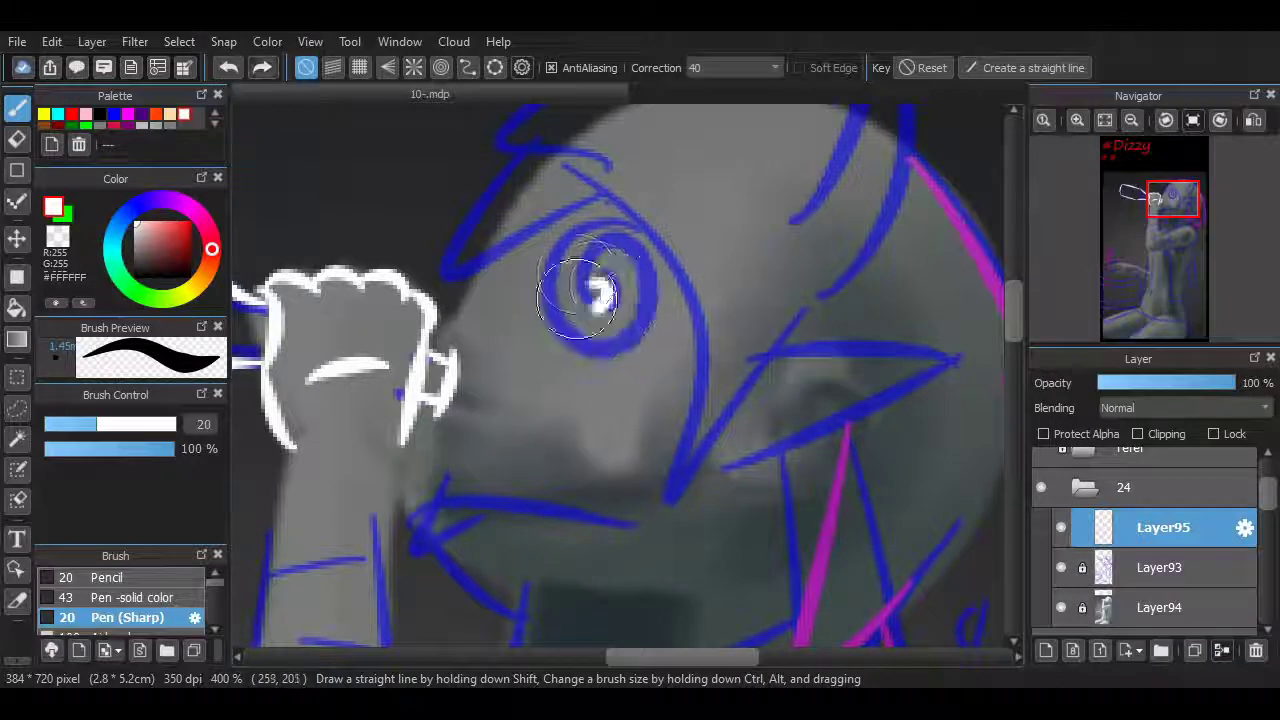
key(ctrl+y)
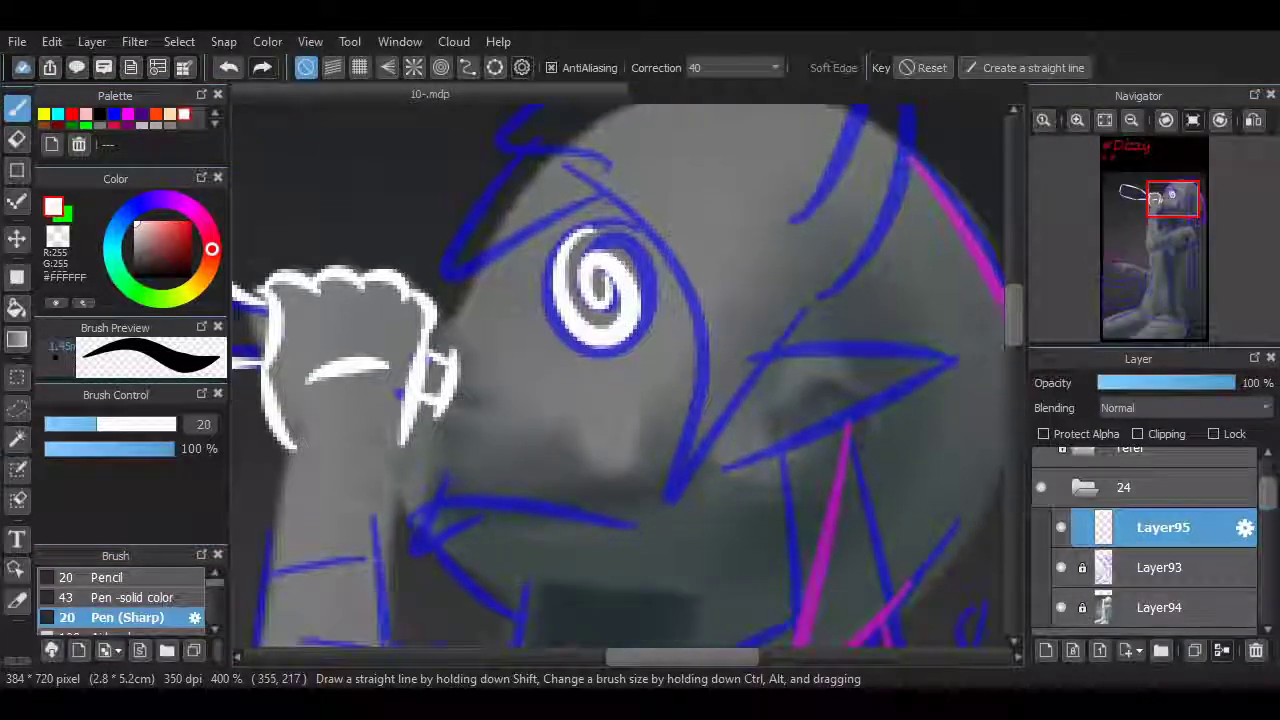
Draw the white wrist line below the fist and the forearm's inner edge down to the elbow crease.
scroll(443, 343, down, 2)
scroll(508, 400, up, 2)
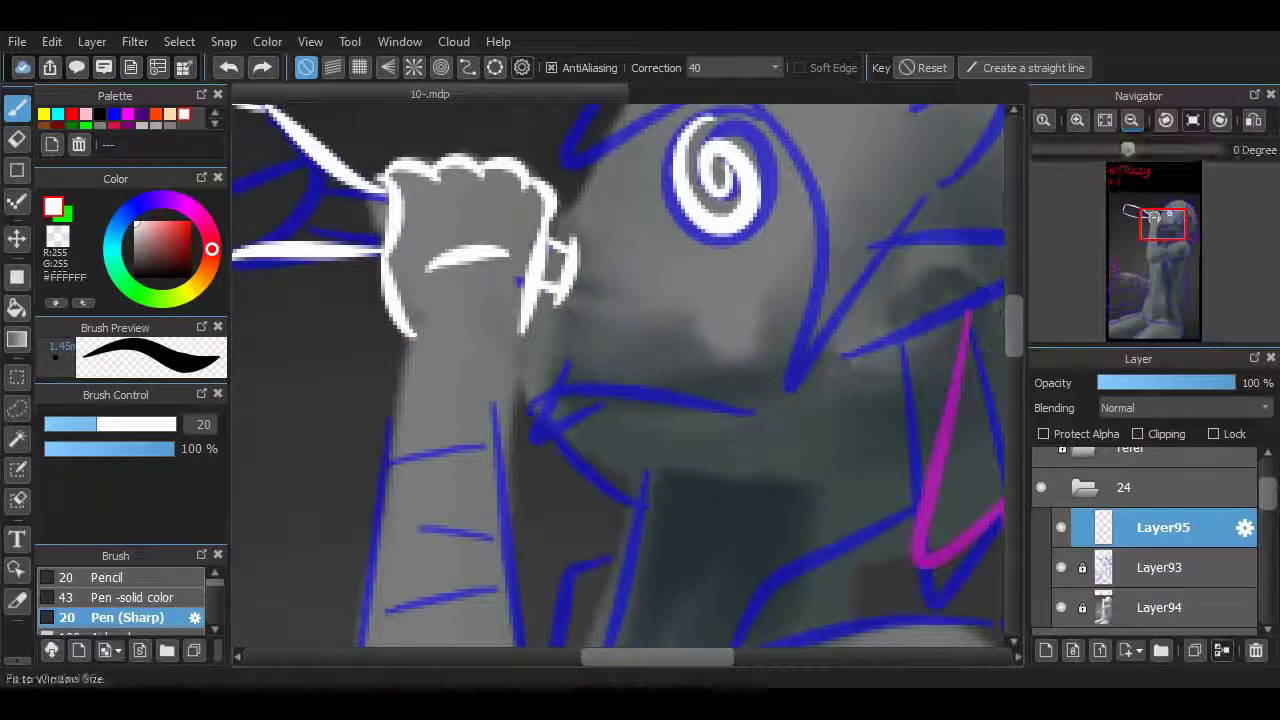
scroll(406, 263, down, 2)
mouse_move(408, 259)
mouse_down()
mouse_move(489, 252)
mouse_move(528, 254)
mouse_up()
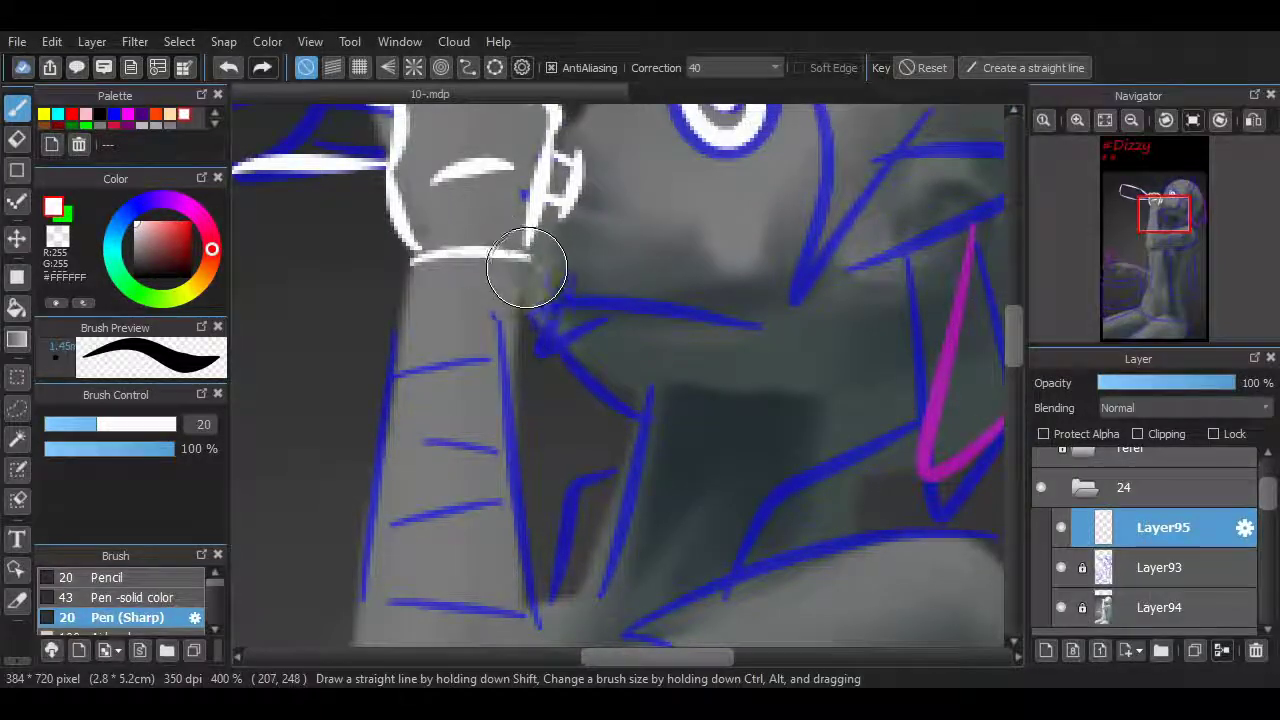
key(ctrl+z)
mouse_move(420, 258)
mouse_down()
mouse_move(512, 255)
mouse_move(543, 528)
mouse_up()
scroll(600, 300, down, 2)
scroll(724, 277, down, 1)
scroll(724, 277, up, 2)
key(ctrl+z)
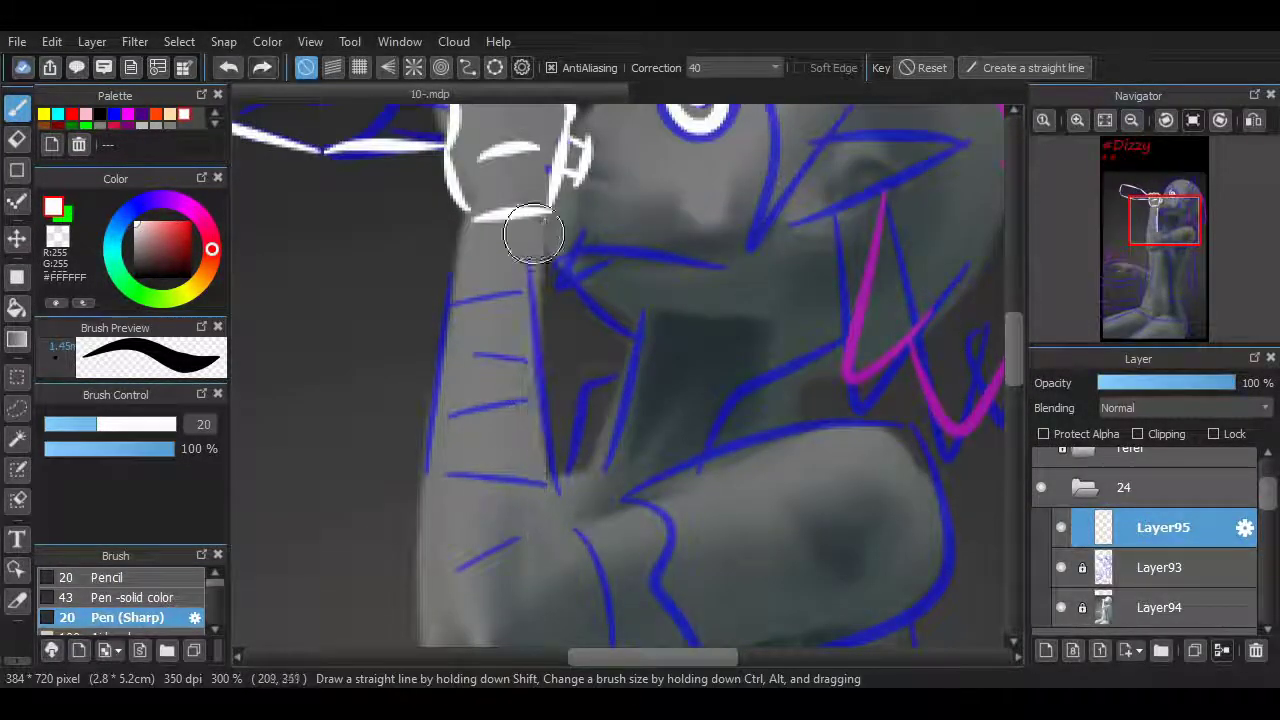
drag(529, 243, 543, 590)
key(ctrl+z)
drag(543, 220, 545, 560)
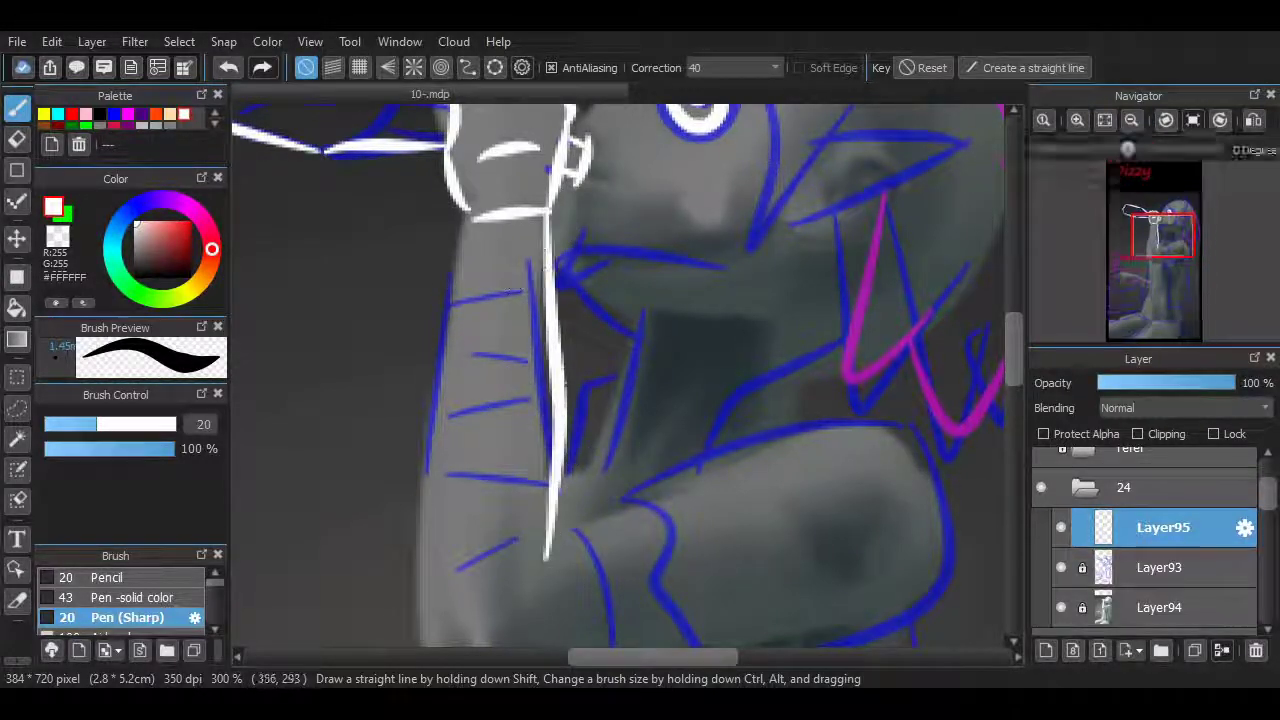
Draw the forearm's outer edge in white from the wrist down and around the elbow.
scroll(500, 214, down, 2)
drag(466, 108, 445, 300)
drag(436, 358, 458, 600)
key(ctrl+z)
mouse_move(466, 110)
mouse_down()
mouse_move(449, 571)
mouse_move(524, 582)
mouse_up()
Outline the upper-arm sleeve in white, with its wavy cuff edge and the rounded shoulder side.
scroll(606, 418, right, 2)
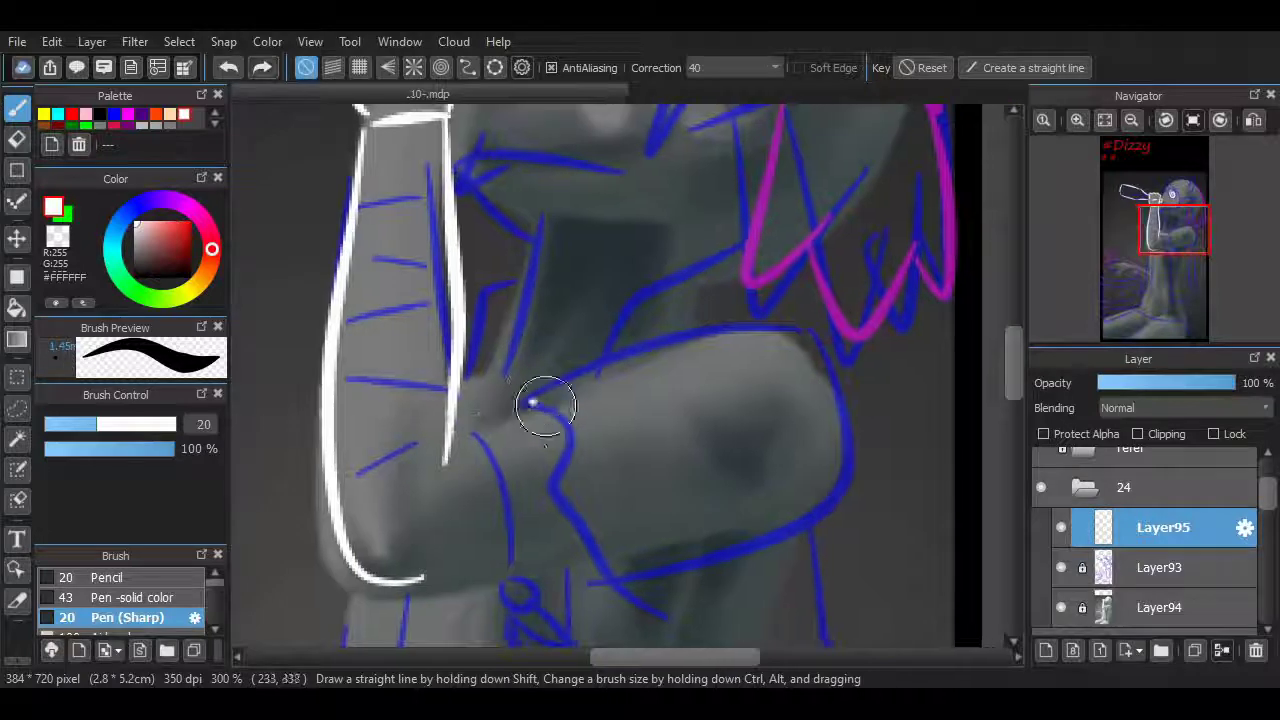
mouse_move(537, 400)
mouse_down()
mouse_move(630, 575)
mouse_move(723, 356)
mouse_move(667, 347)
mouse_move(815, 345)
mouse_up()
key(ctrl+z)
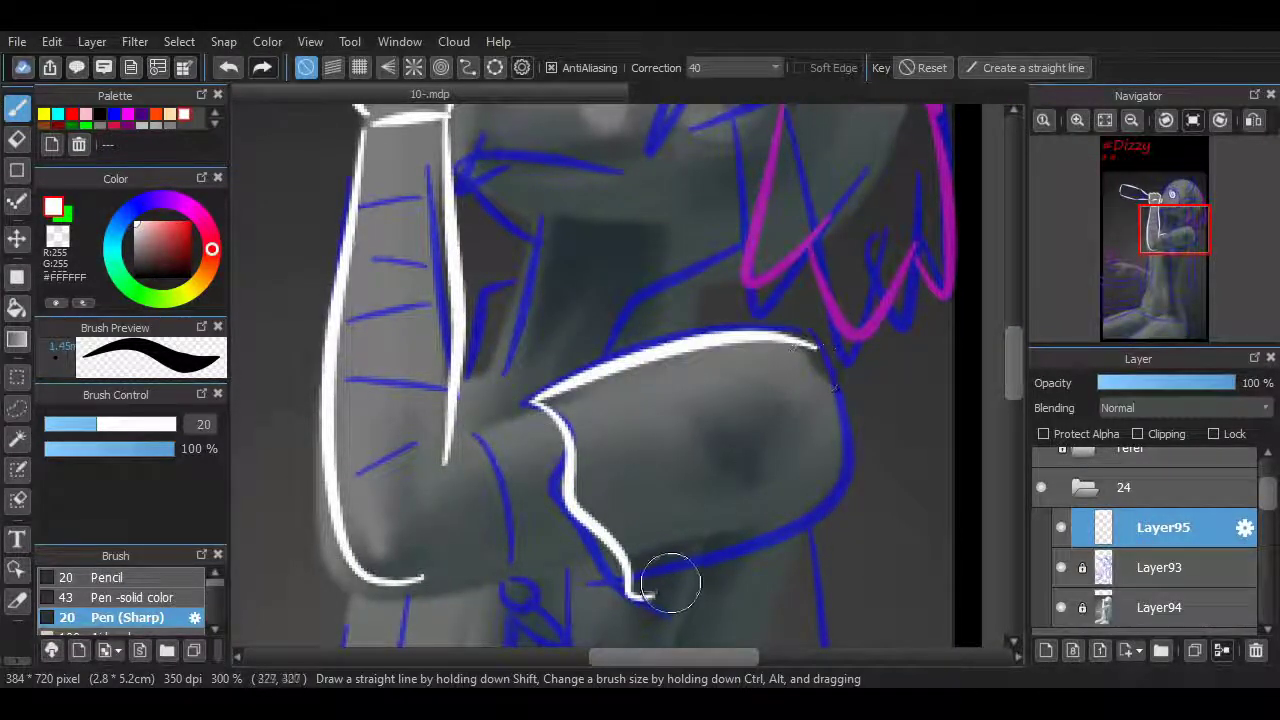
mouse_move(671, 586)
mouse_down()
mouse_move(713, 577)
mouse_move(837, 363)
mouse_up()
key(ctrl+z)
drag(843, 421, 670, 592)
Connect the elbow to the sleeve with white upper and lower contour lines of the arm.
drag(455, 438, 535, 408)
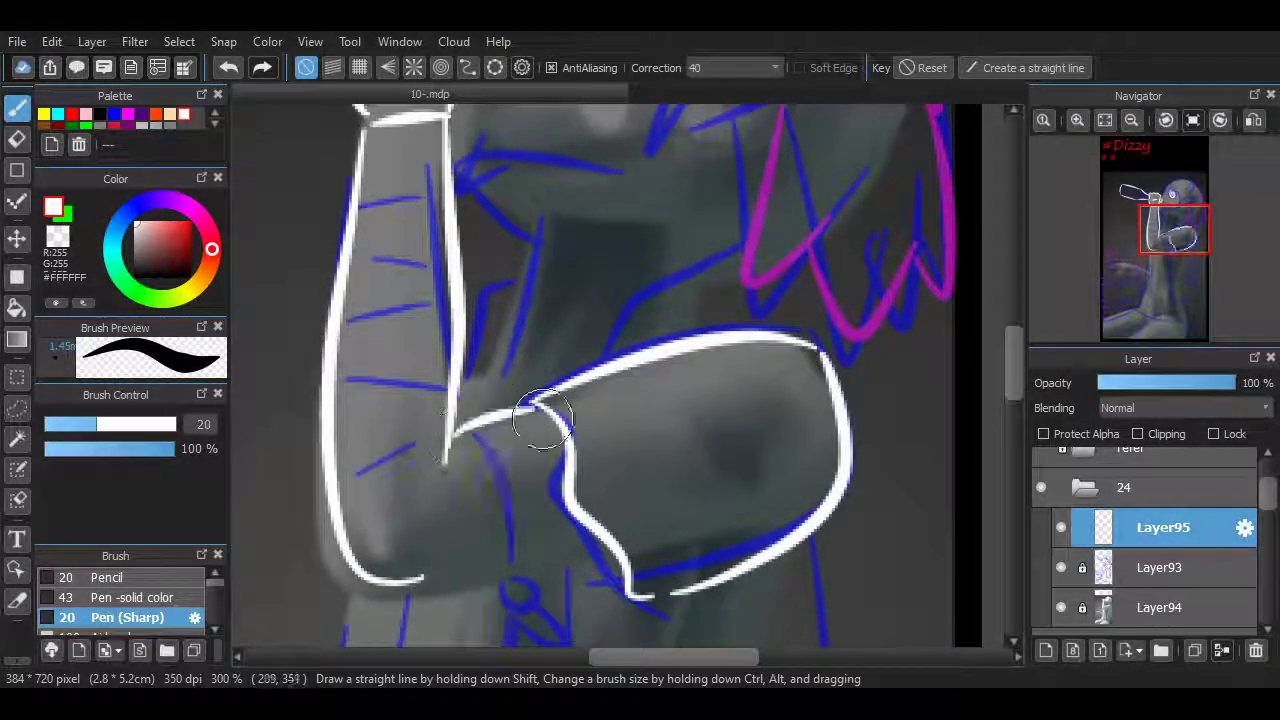
key(ctrl+z)
drag(451, 437, 535, 408)
drag(420, 578, 595, 538)
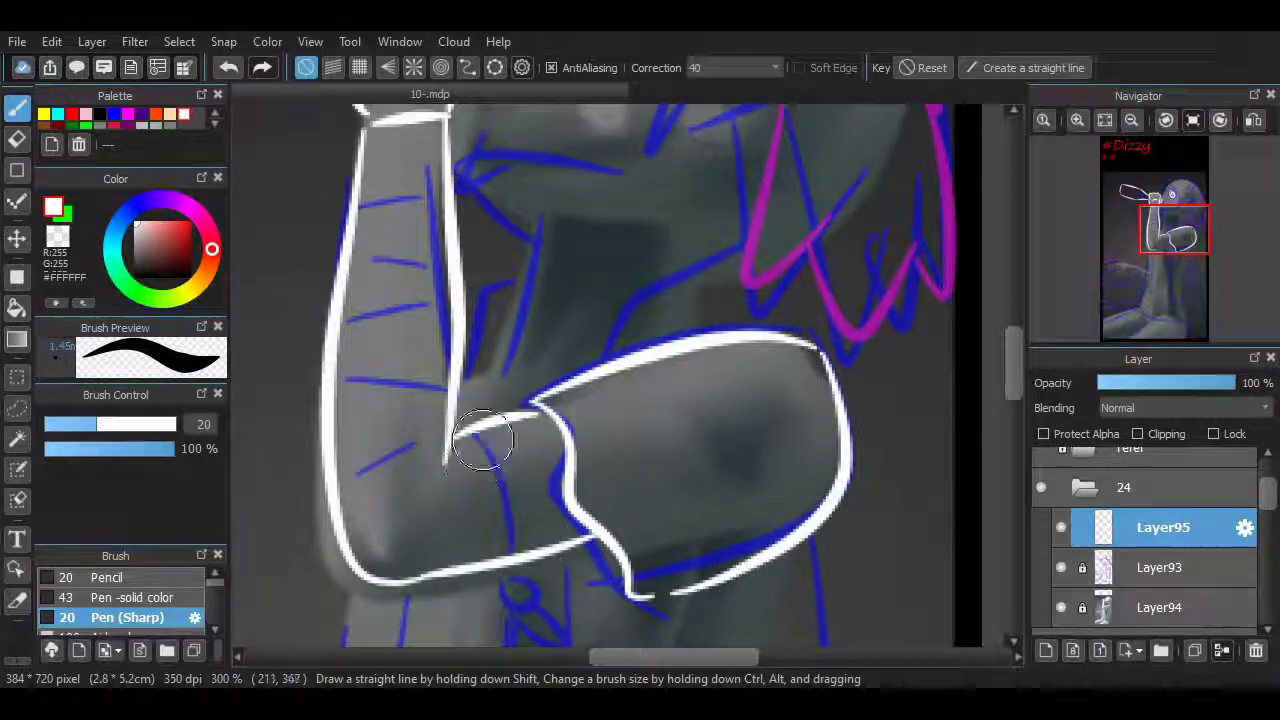
Draw the curved wrap lines around the elbow in white and the small bow hanging beneath the arm.
mouse_move(466, 430)
mouse_down()
mouse_move(529, 549)
mouse_move(516, 482)
mouse_move(521, 579)
mouse_move(535, 565)
mouse_move(520, 560)
mouse_move(520, 591)
mouse_move(570, 578)
mouse_move(545, 588)
mouse_move(463, 470)
mouse_move(473, 548)
mouse_move(431, 452)
mouse_move(439, 440)
mouse_move(345, 495)
mouse_up()
key(ctrl+z)
drag(345, 410, 437, 349)
key(ctrl+z)
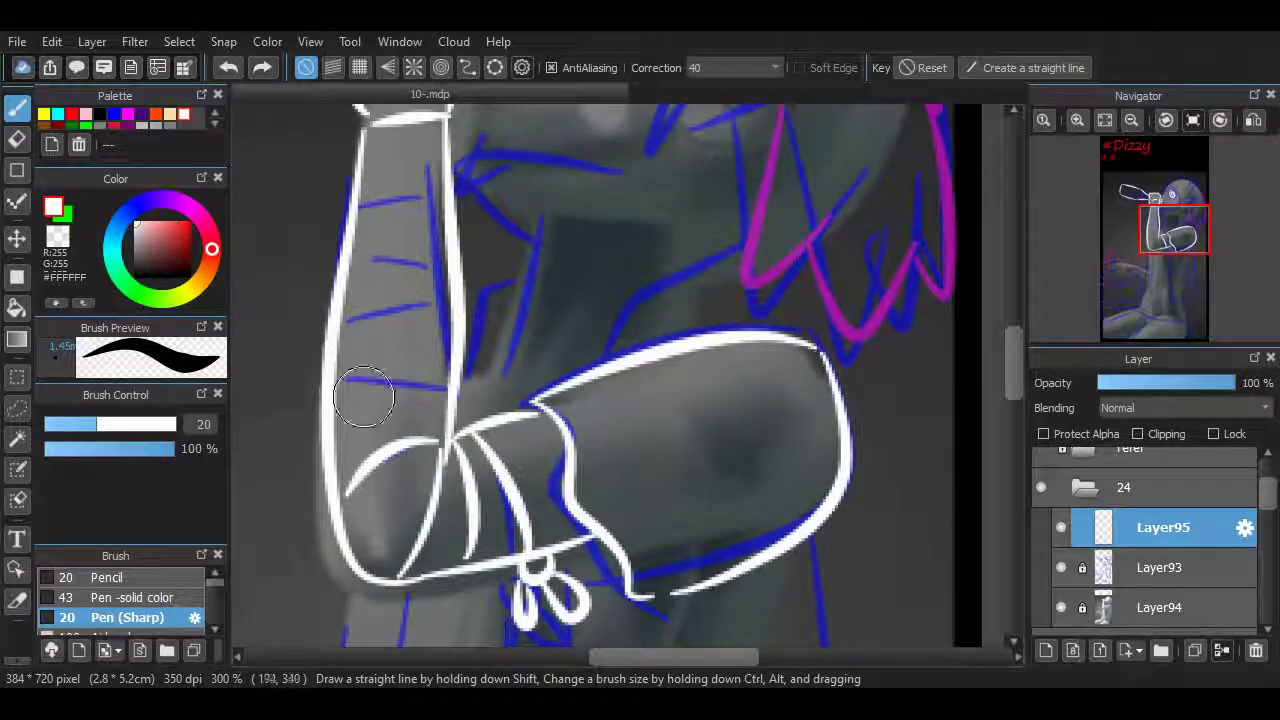
Draw the white bandage lines across the forearm from above the elbow up to the wrist.
drag(344, 407, 444, 355)
drag(354, 312, 449, 352)
drag(355, 278, 428, 251)
key(ctrl+z)
drag(345, 300, 448, 282)
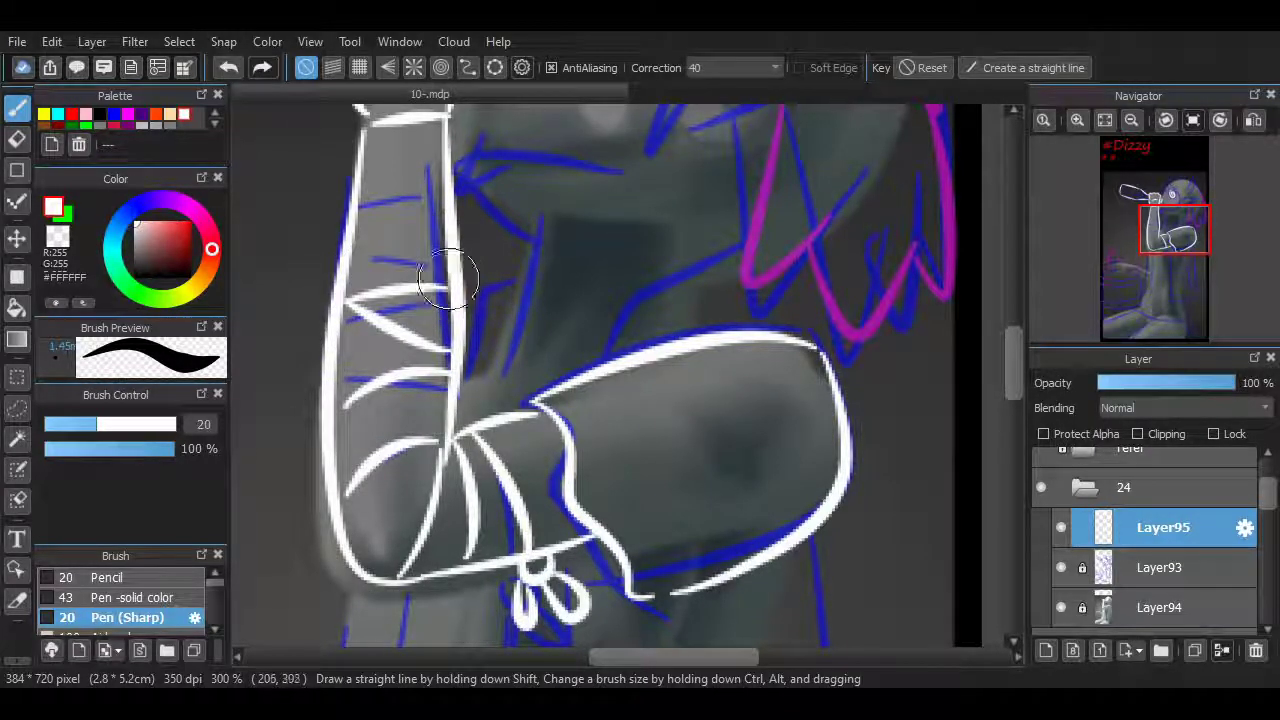
drag(345, 228, 443, 214)
drag(358, 182, 445, 150)
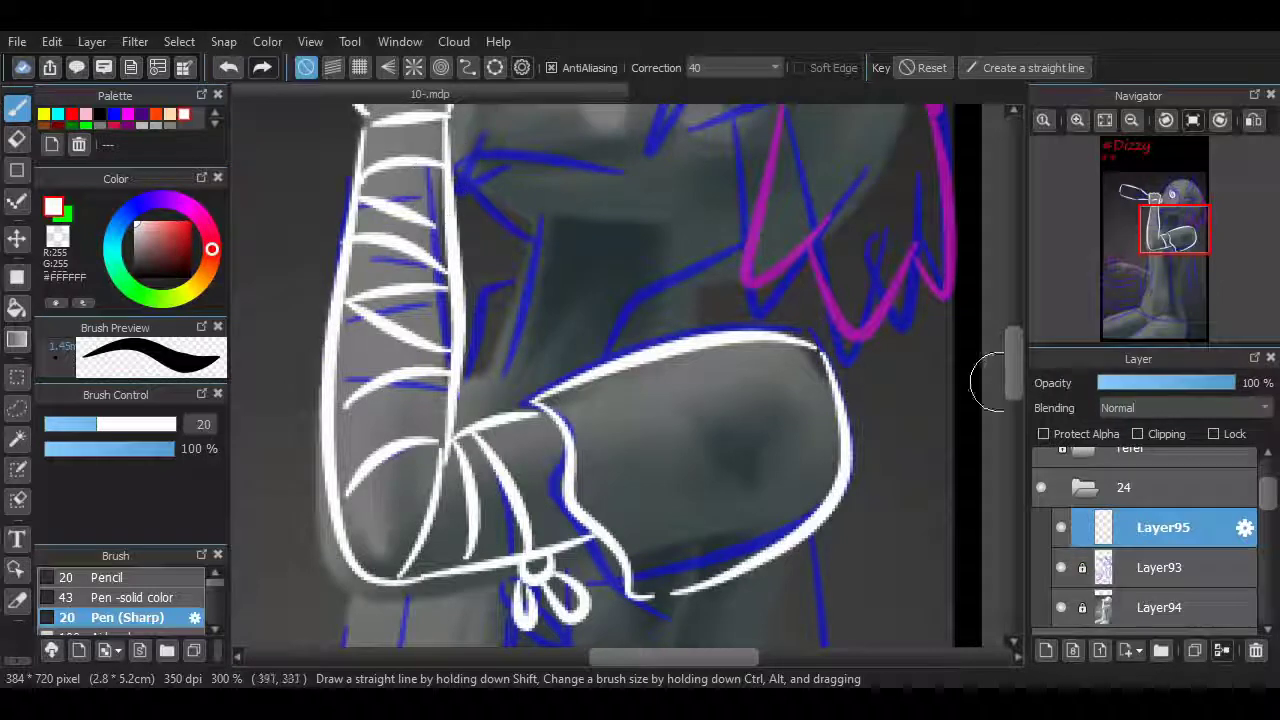
Ink the pointed brow and hair fringe in white and the curved top of the head back to the horn.
scroll(985, 528, up, 3)
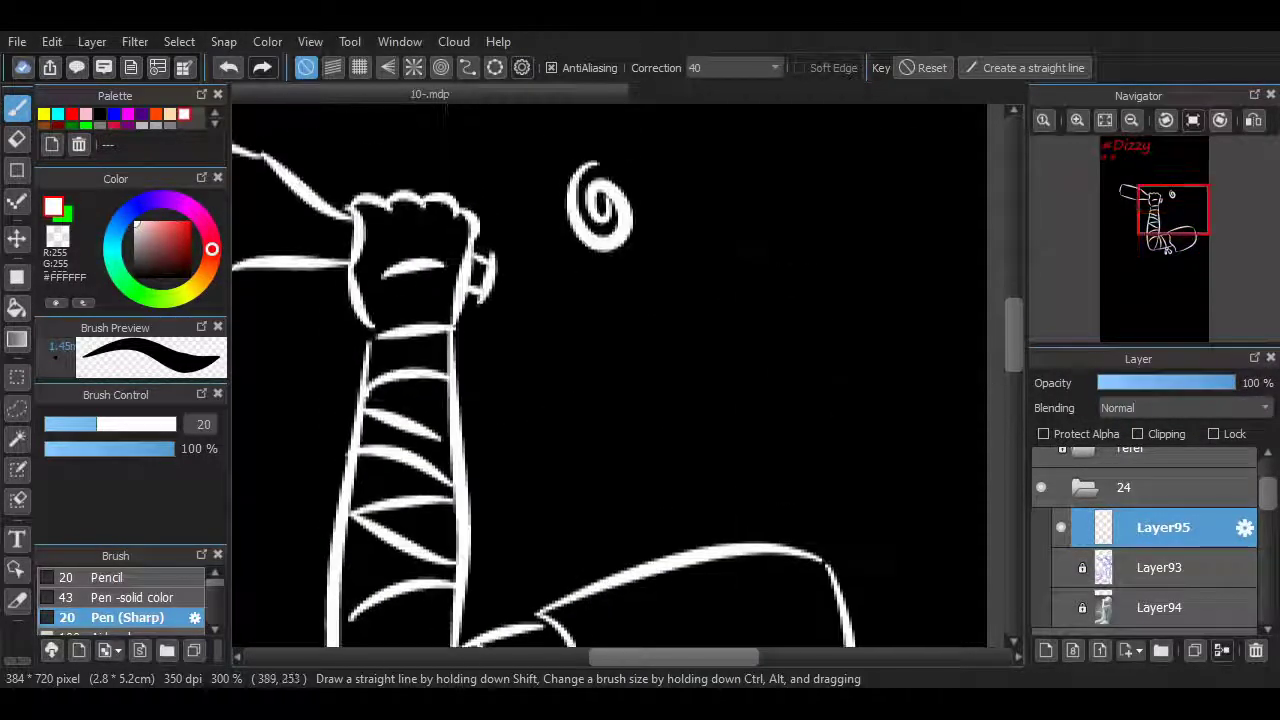
scroll(700, 585, up, 3)
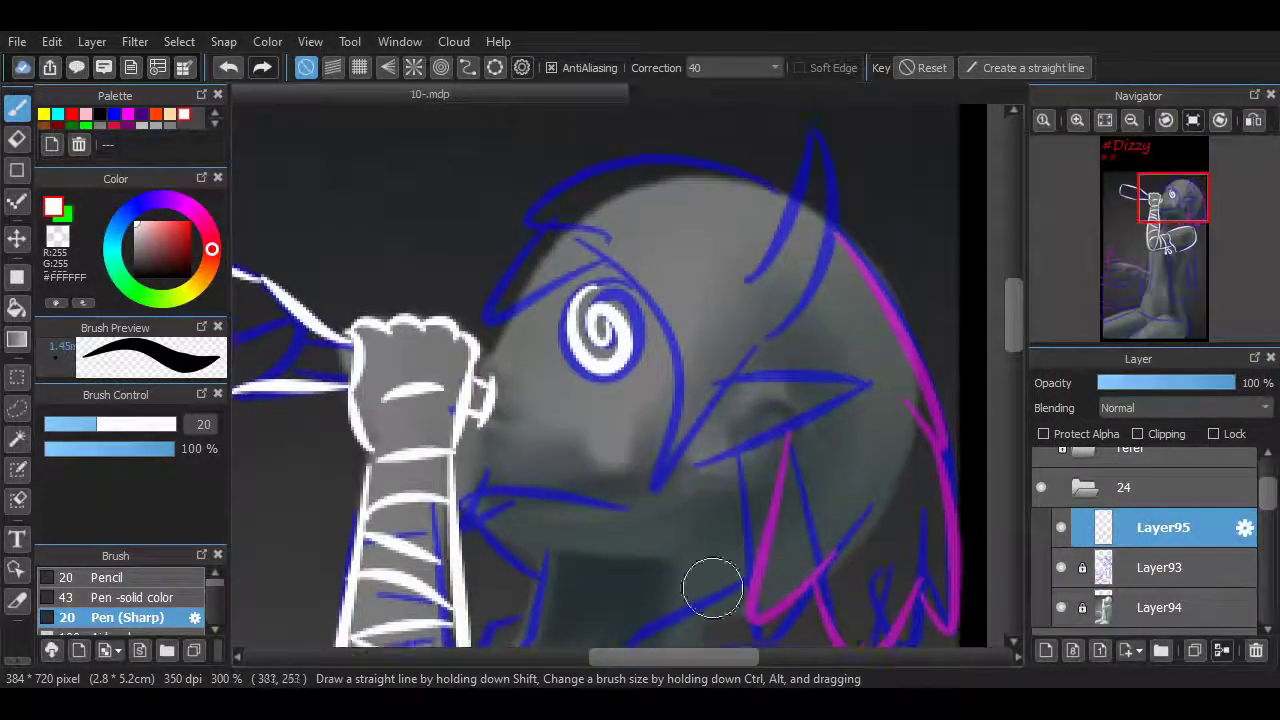
scroll(700, 585, left, 4)
scroll(620, 380, down, 5)
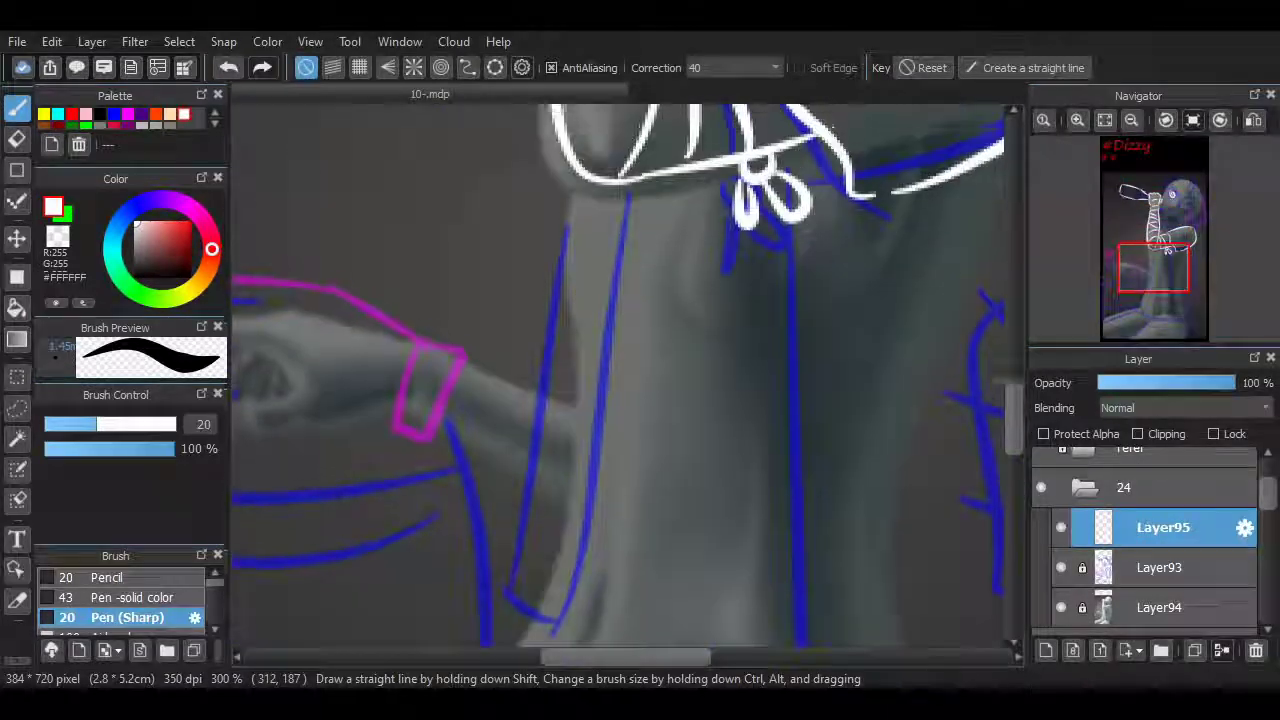
scroll(620, 380, up, 5)
scroll(745, 372, right, 4)
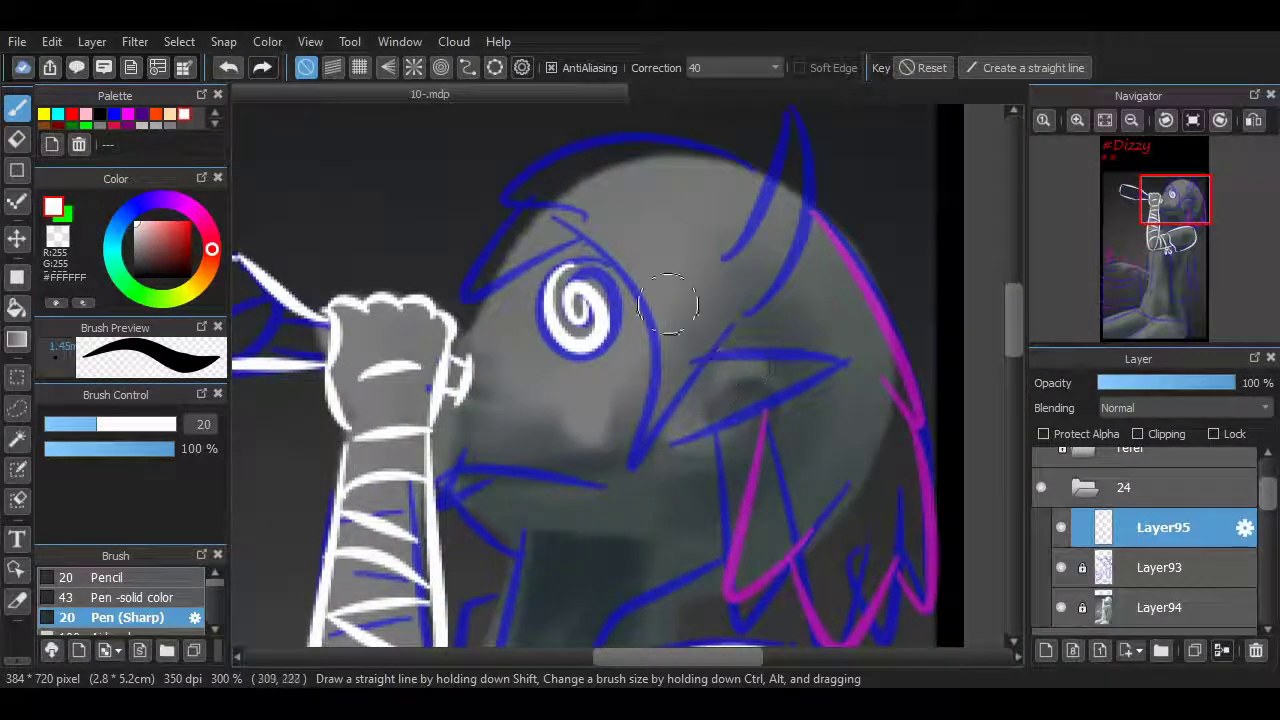
drag(600, 230, 485, 268)
key(ctrl+z)
drag(604, 228, 483, 268)
key(ctrl+z)
mouse_move(600, 205)
mouse_down()
mouse_move(492, 186)
mouse_move(738, 200)
mouse_move(760, 175)
mouse_up()
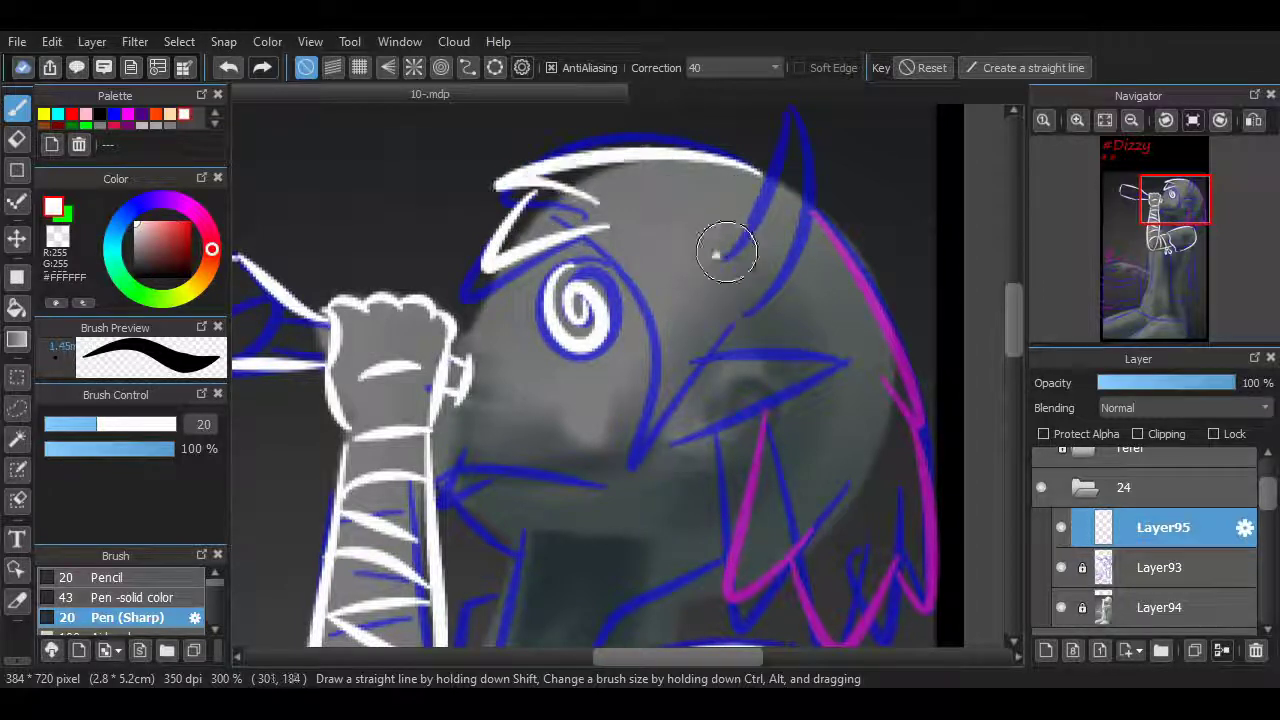
Outline the curved horn with its base and the V-shaped hair lock between eye and ear in white.
mouse_move(718, 258)
mouse_down()
mouse_move(772, 104)
mouse_move(748, 312)
mouse_move(816, 242)
mouse_move(772, 385)
mouse_up()
scroll(600, 375, up, 2)
key(ctrl+z)
mouse_move(715, 338)
mouse_down()
mouse_move(765, 405)
mouse_move(757, 412)
mouse_up()
key(ctrl+z)
mouse_move(603, 320)
mouse_down()
mouse_move(657, 414)
mouse_move(749, 463)
mouse_move(826, 418)
mouse_up()
drag(729, 451, 826, 418)
key(ctrl+z)
mouse_move(686, 509)
mouse_down()
mouse_move(722, 442)
mouse_move(829, 471)
mouse_up()
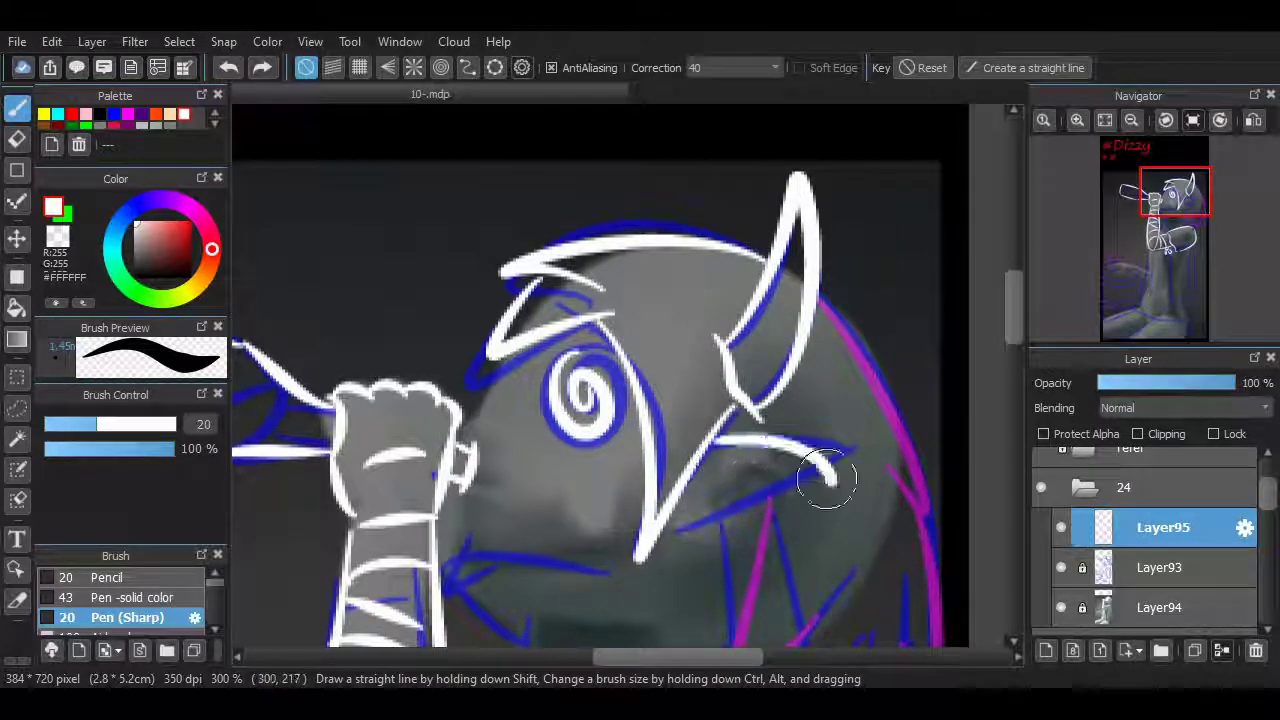
key(ctrl+z)
mouse_move(672, 518)
mouse_down()
mouse_move(745, 465)
mouse_move(843, 491)
mouse_move(757, 452)
mouse_up()
key(ctrl+z)
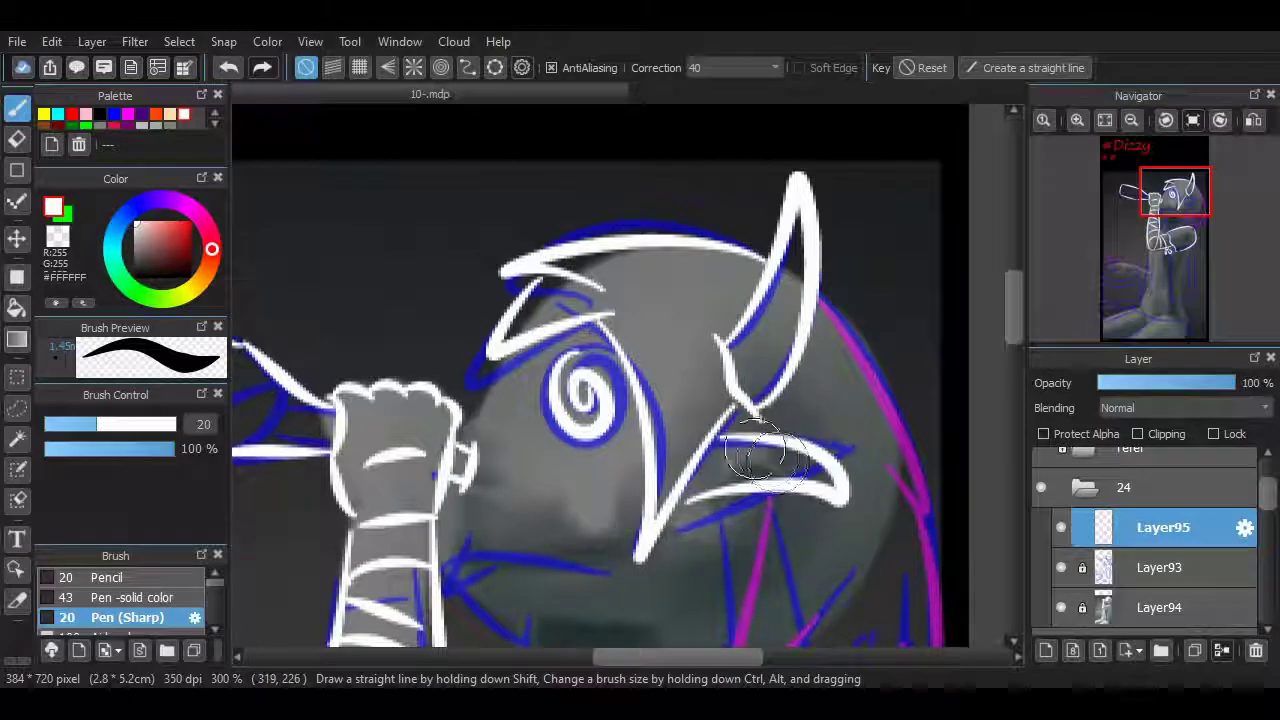
key(ctrl+z)
drag(850, 472, 735, 442)
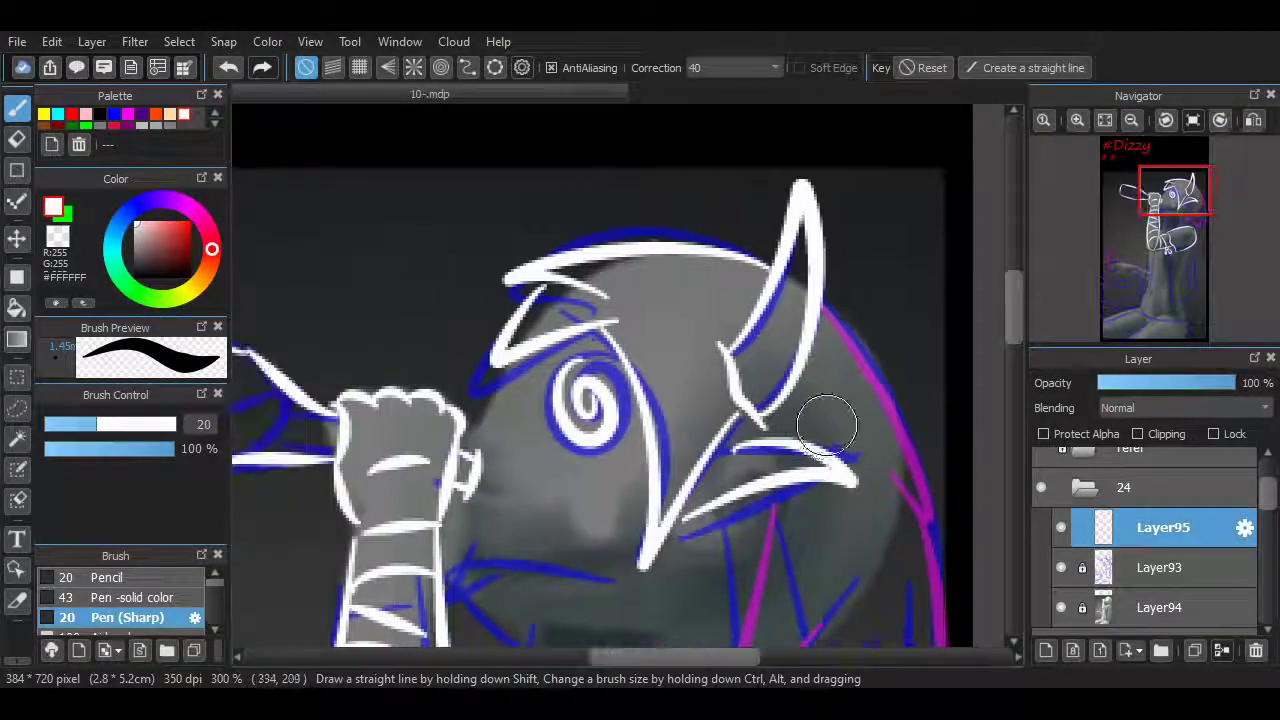
key(ctrl+z)
Outline the pointed ear in white and the jagged hair hanging beneath it and down behind the horn.
drag(850, 468, 720, 452)
drag(690, 524, 868, 478)
scroll(867, 478, down, 3)
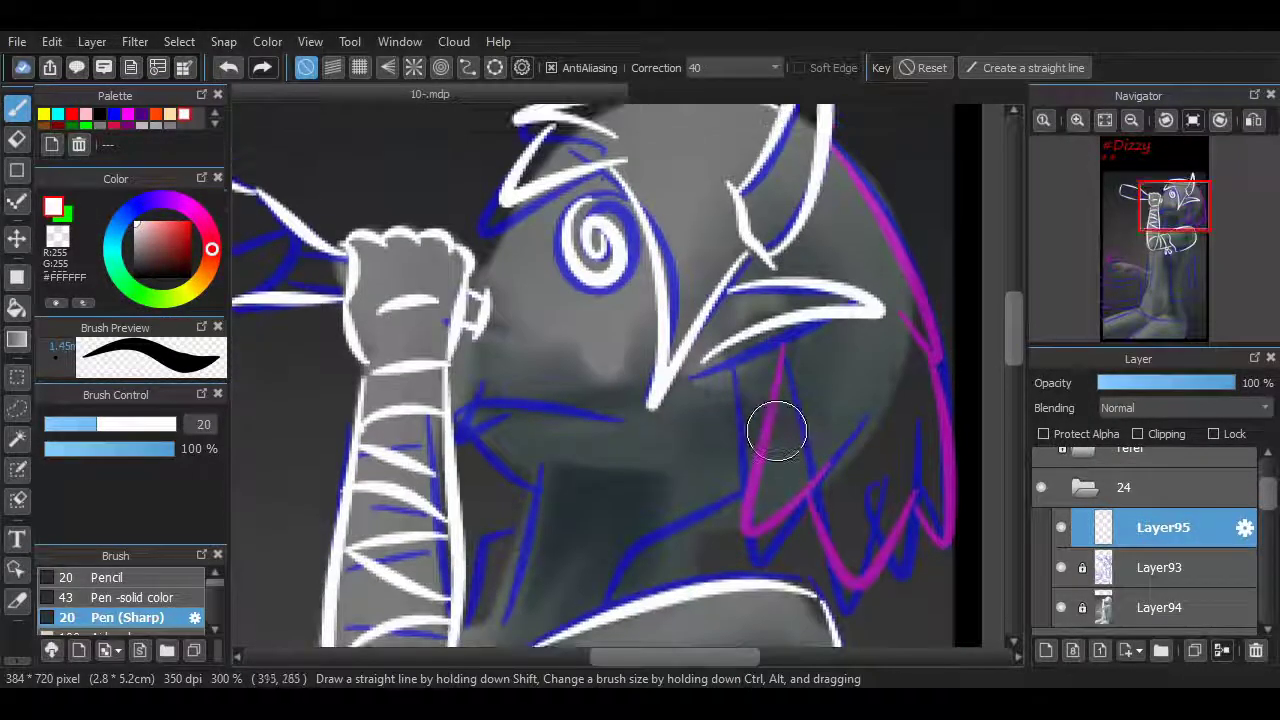
mouse_move(766, 340)
mouse_down()
mouse_move(774, 520)
mouse_move(802, 498)
mouse_move(905, 497)
mouse_move(950, 522)
mouse_move(892, 310)
mouse_move(950, 545)
mouse_up()
key(ctrl+z)
scroll(980, 440, up, 2)
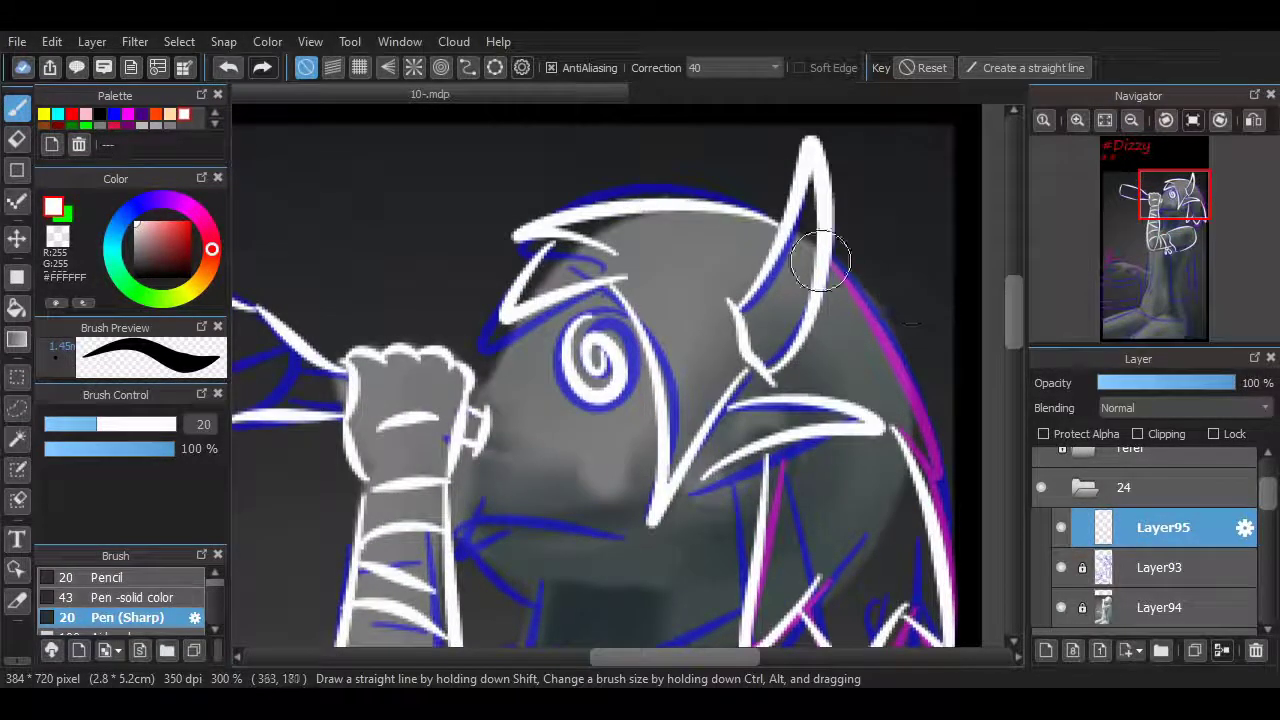
drag(834, 257, 955, 495)
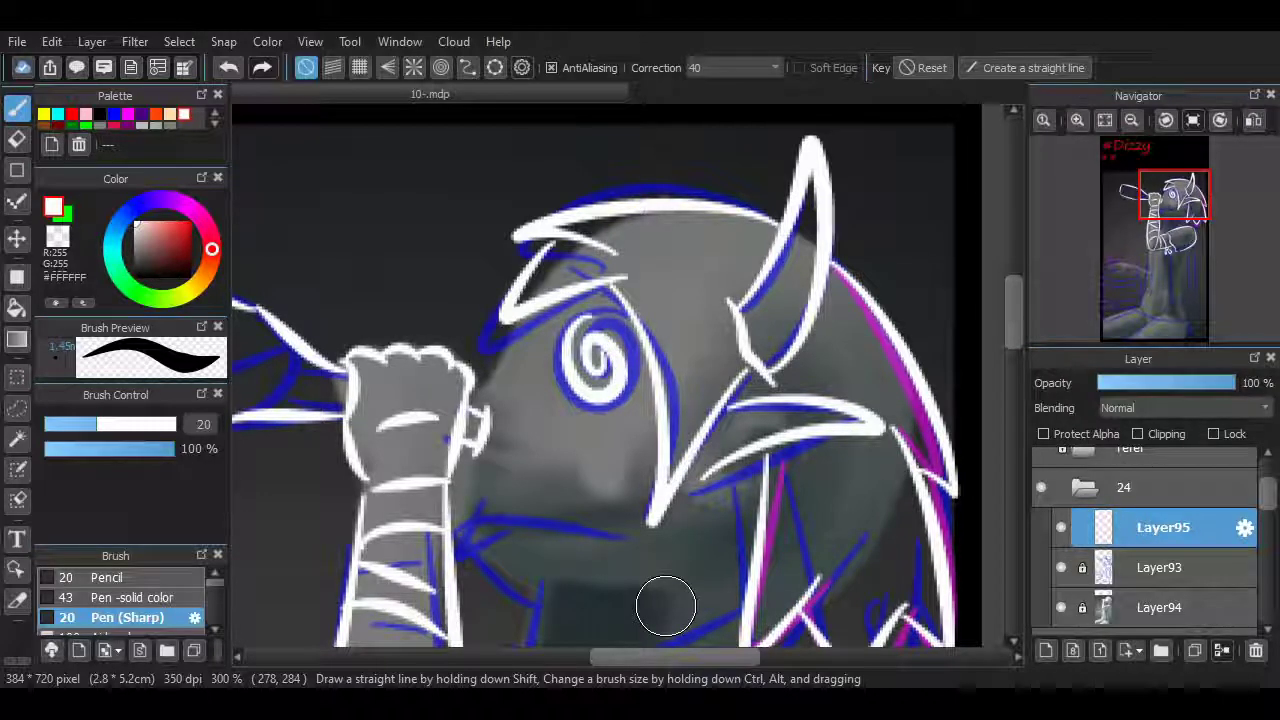
mouse_move(840, 630)
mouse_down()
mouse_move(993, 561)
mouse_move(919, 389)
mouse_move(919, 455)
mouse_up()
Draw both sides of the collar and the front line of the neck in white above the raised sleeve.
mouse_move(725, 449)
mouse_down()
mouse_move(649, 449)
mouse_move(636, 533)
mouse_up()
drag(648, 462, 740, 434)
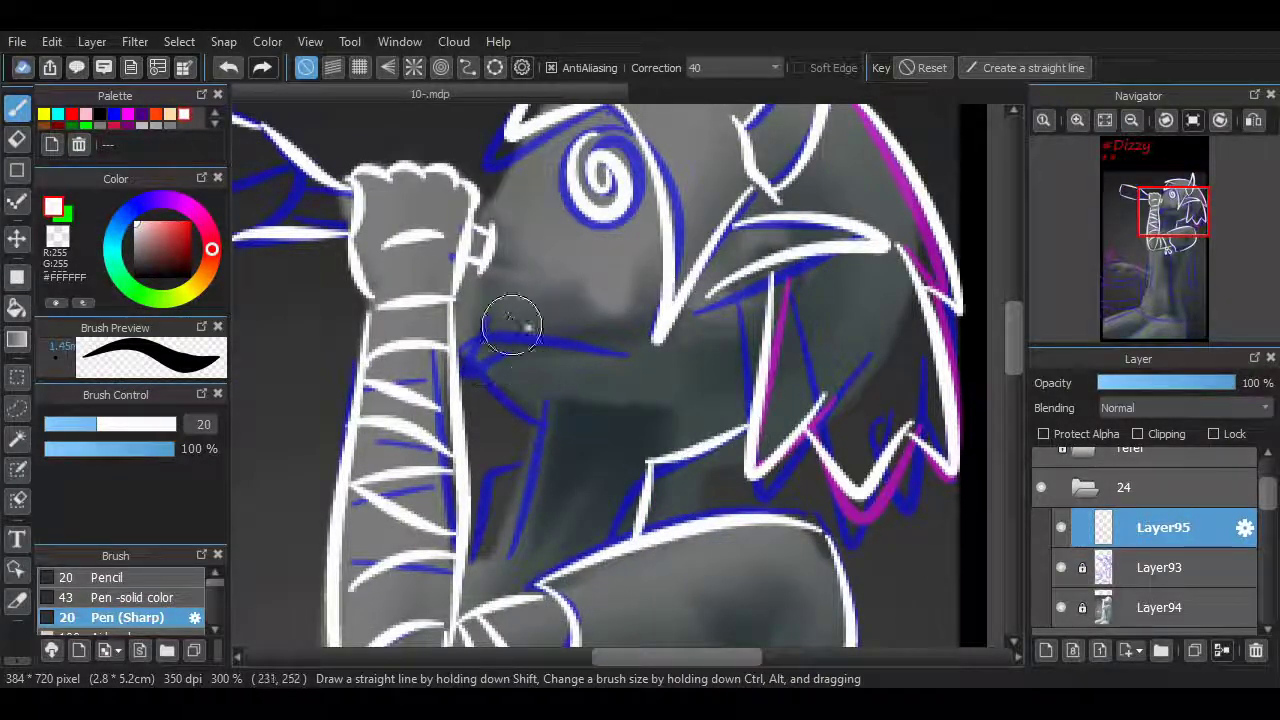
drag(548, 402, 534, 514)
mouse_move(540, 460)
mouse_down()
mouse_move(543, 449)
mouse_move(521, 523)
mouse_up()
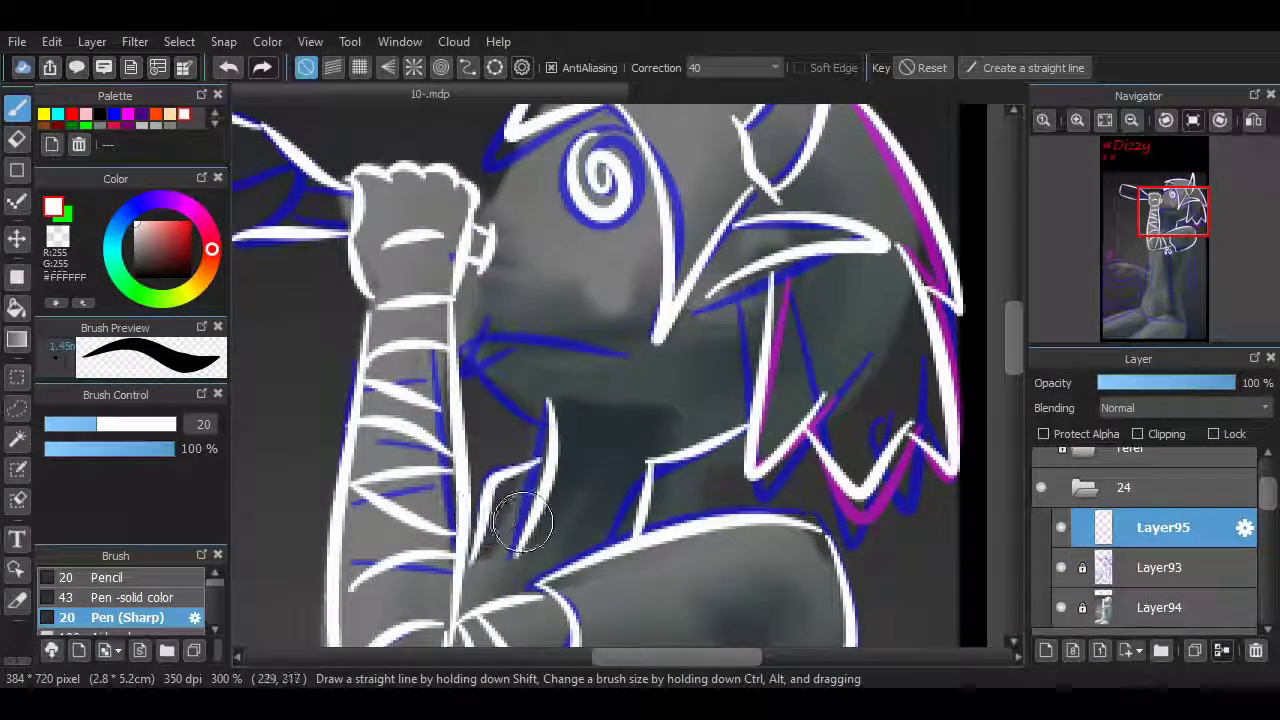
drag(499, 478, 471, 570)
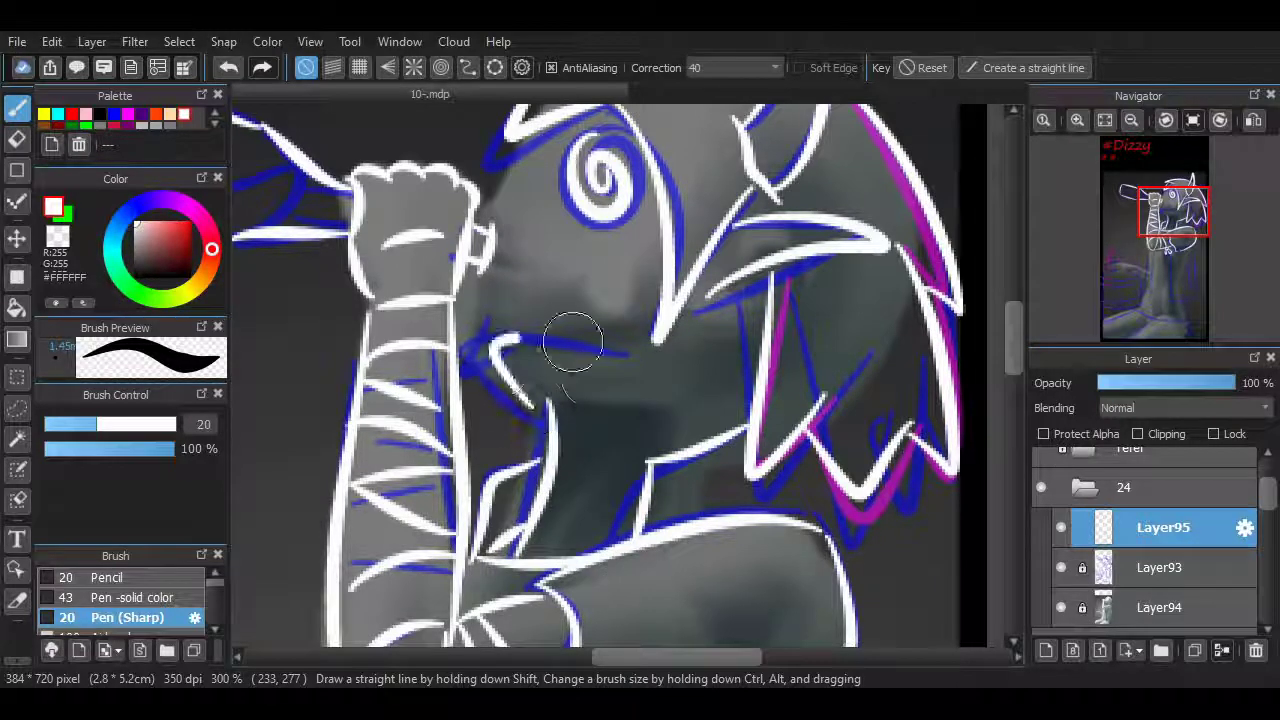
mouse_move(583, 349)
mouse_down()
mouse_move(522, 404)
mouse_move(594, 346)
mouse_up()
key(ctrl+z)
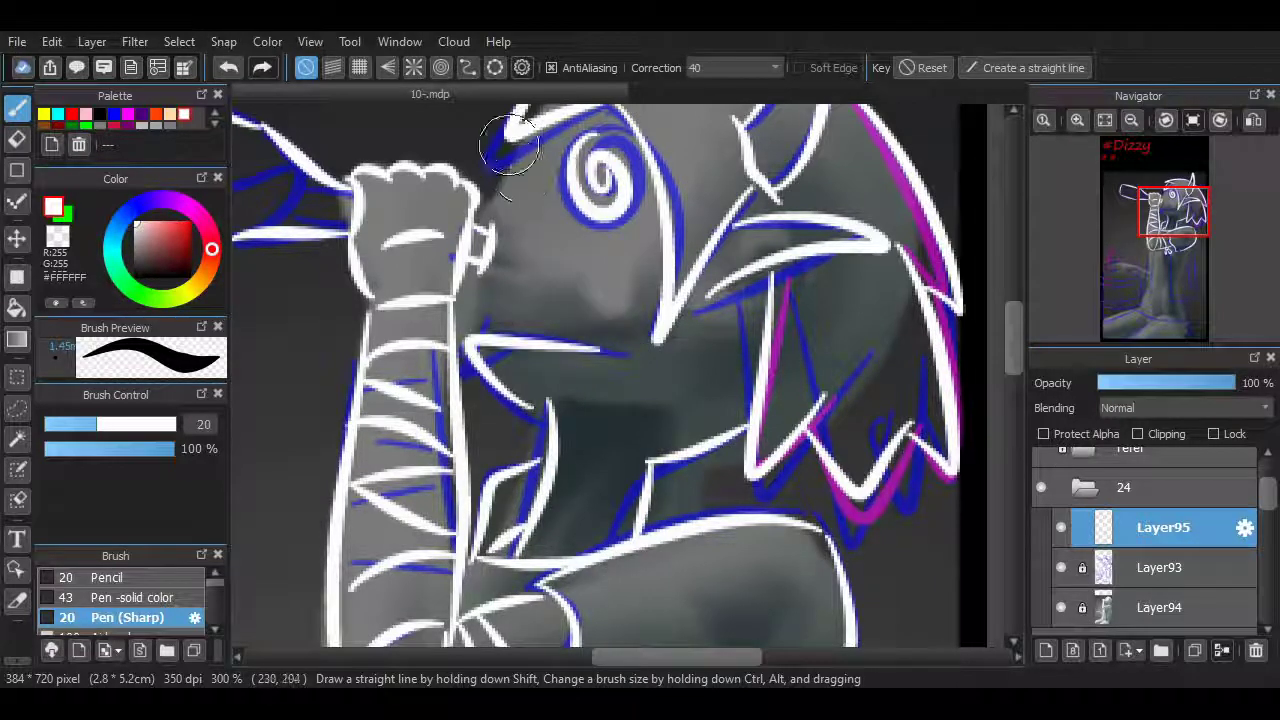
key(ctrl+z)
drag(457, 316, 608, 294)
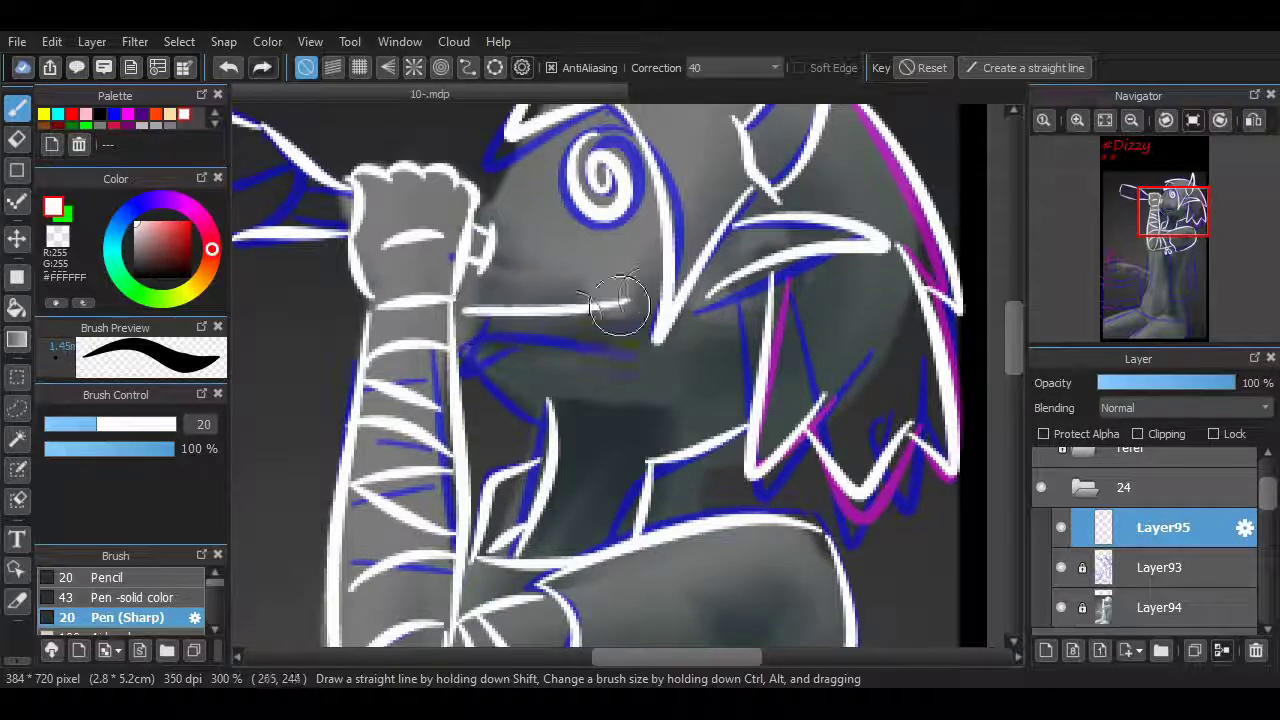
key(ctrl+z)
drag(456, 317, 632, 284)
key(ctrl+z)
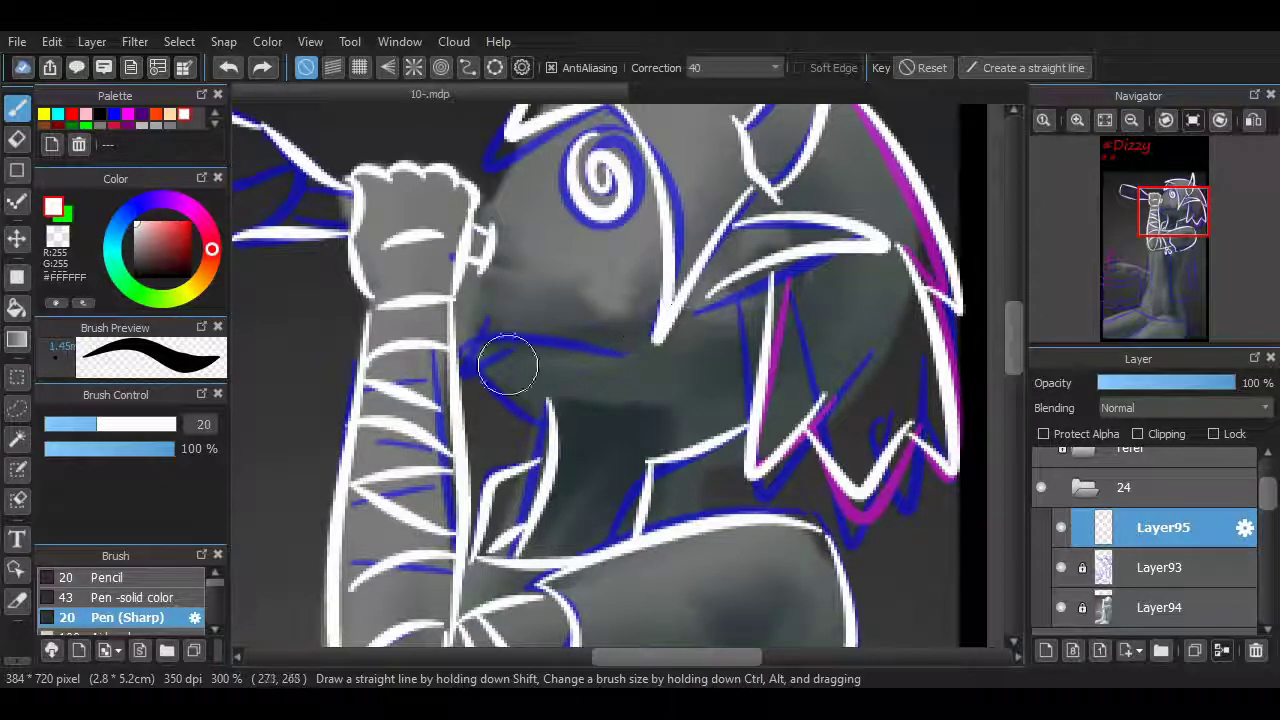
drag(681, 635, 744, 638)
mouse_move(520, 328)
mouse_down()
mouse_move(608, 425)
mouse_move(603, 350)
mouse_up()
key(ctrl+z)
key(ctrl+z)
drag(529, 363, 651, 343)
key(ctrl+z)
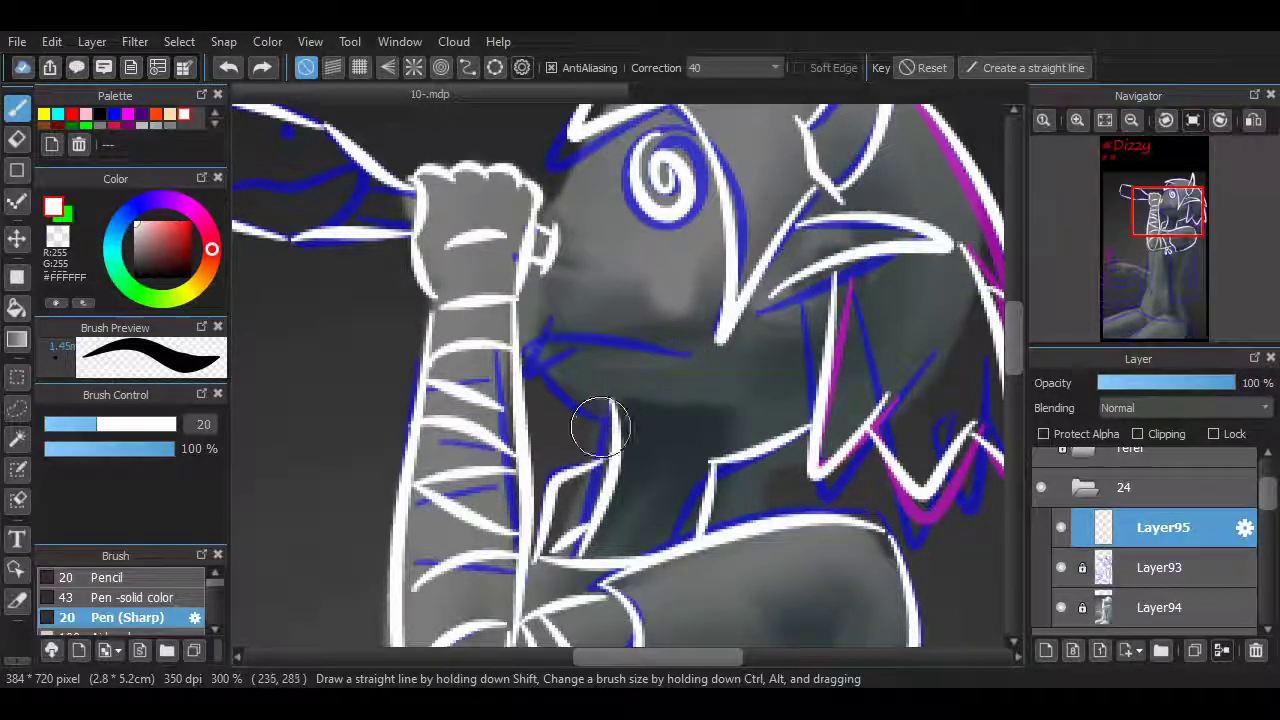
Draw the pointed chin with its jaw line in white and the face contour from the brow to the fist.
drag(586, 423, 640, 347)
mouse_move(560, 160)
mouse_down()
mouse_move(595, 125)
mouse_move(552, 210)
mouse_up()
key(ctrl+z)
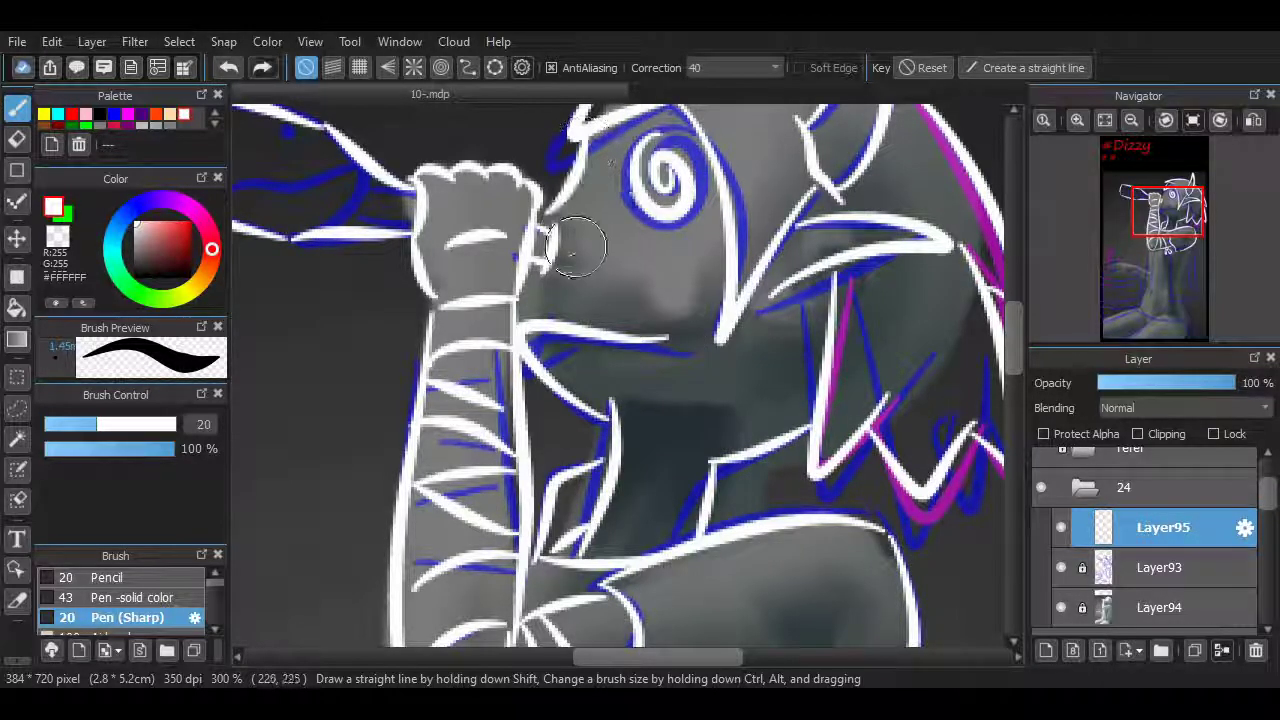
key(ctrl+z)
key(ctrl+z)
mouse_move(586, 134)
mouse_down()
mouse_move(550, 225)
mouse_move(560, 180)
mouse_up()
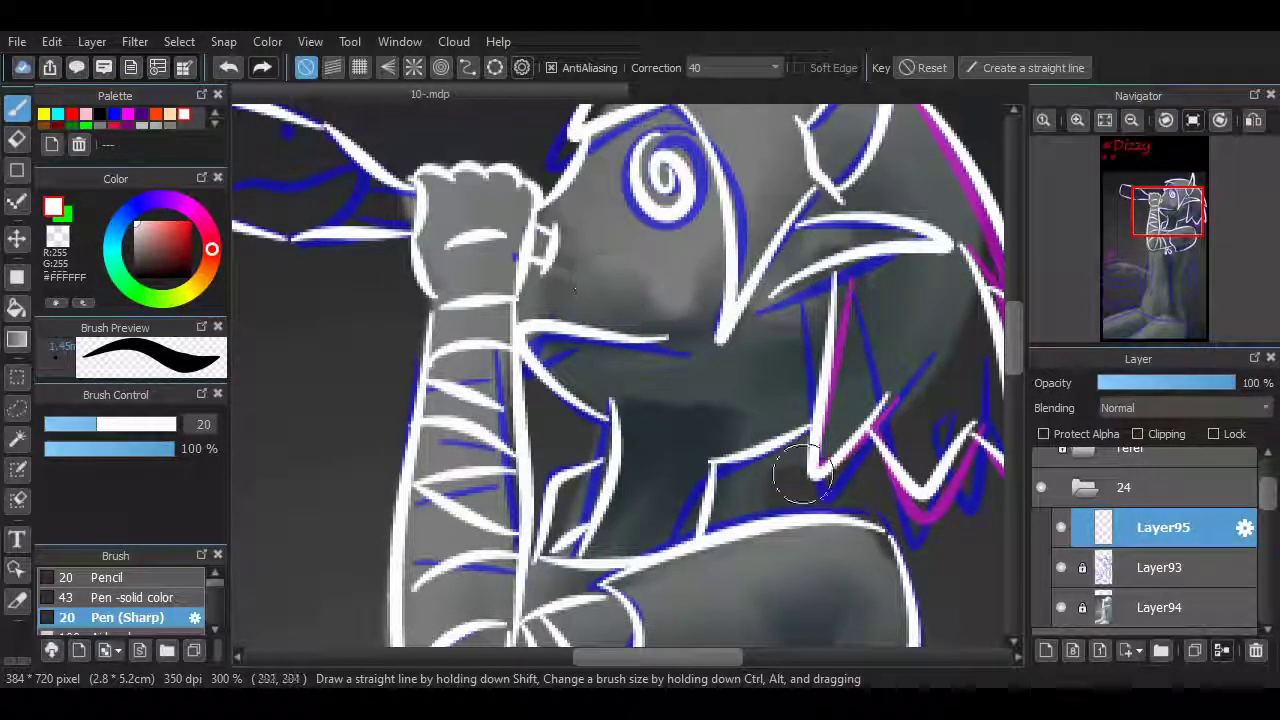
Try a short white mouth line beside the bottle's rim with Layer93 and Layer94 hidden.
click(1061, 567)
click(1061, 607)
scroll(588, 453, up, 5)
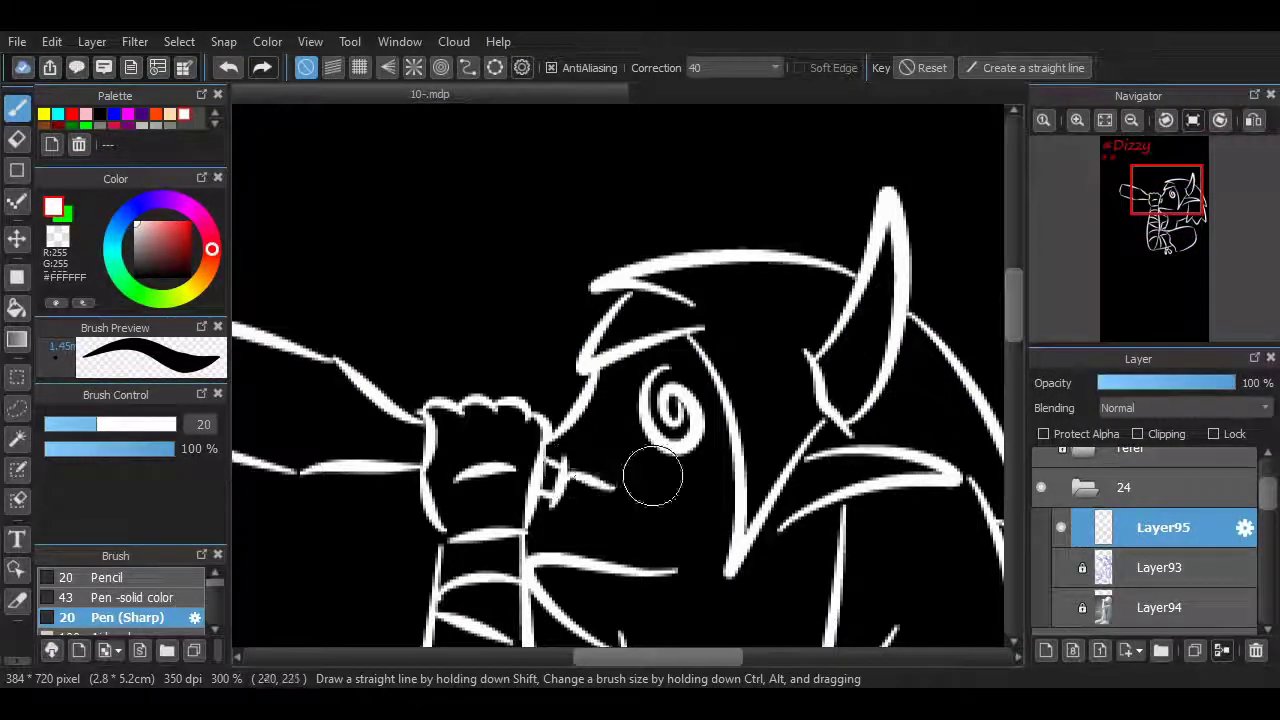
key(ctrl+z)
drag(566, 475, 628, 478)
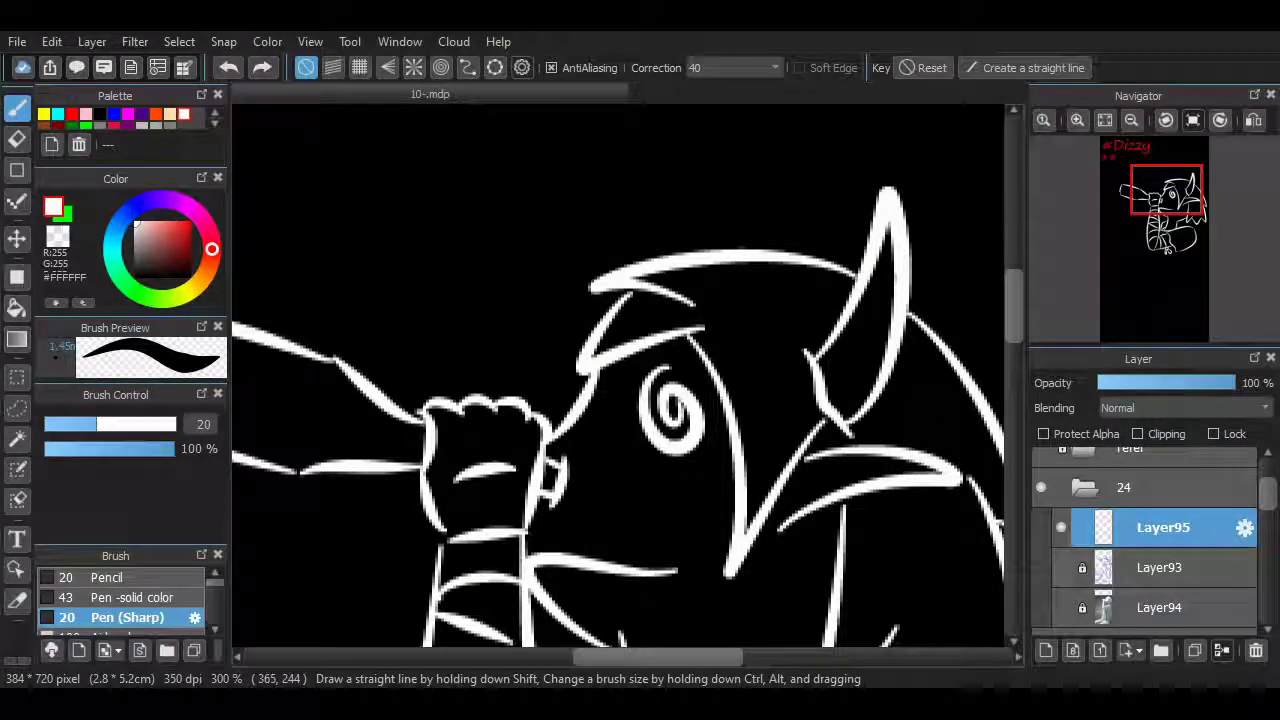
click(1061, 567)
click(1061, 607)
Draw the inner edge and bottom hem of the long coat panel hanging below the sleeve in white.
scroll(618, 375, down, 5)
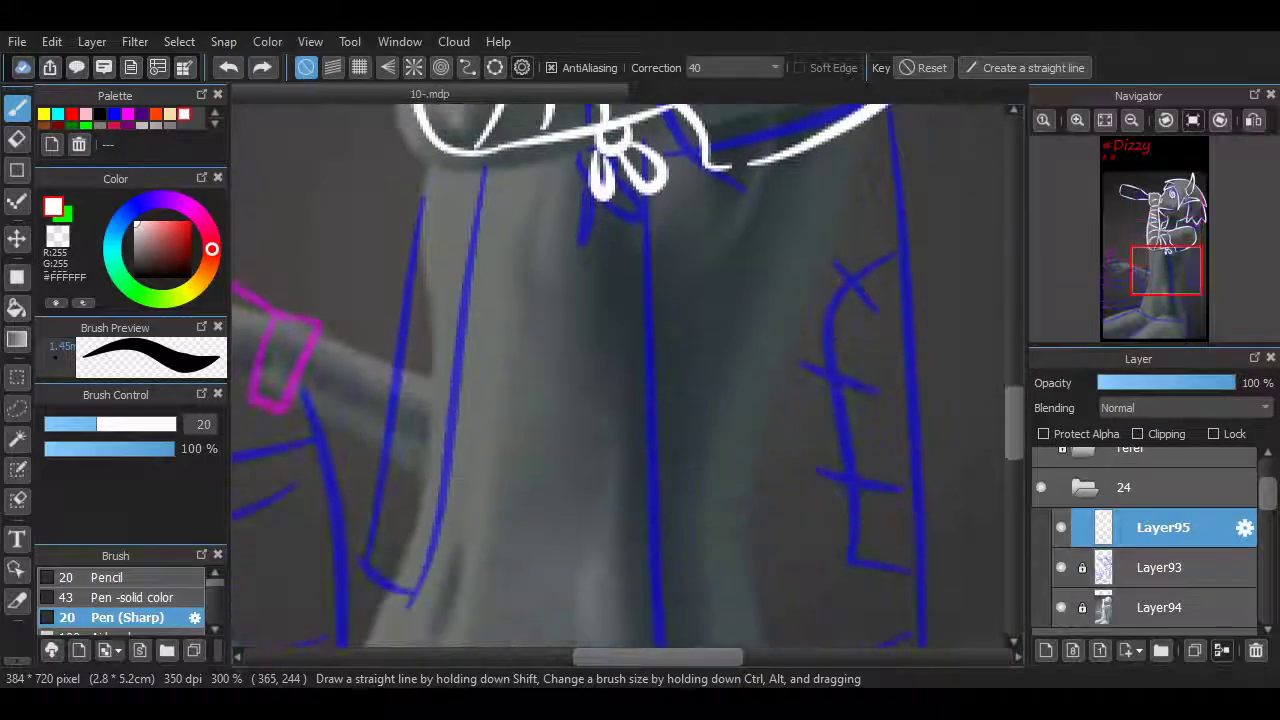
click(1131, 120)
scroll(707, 305, left, 2)
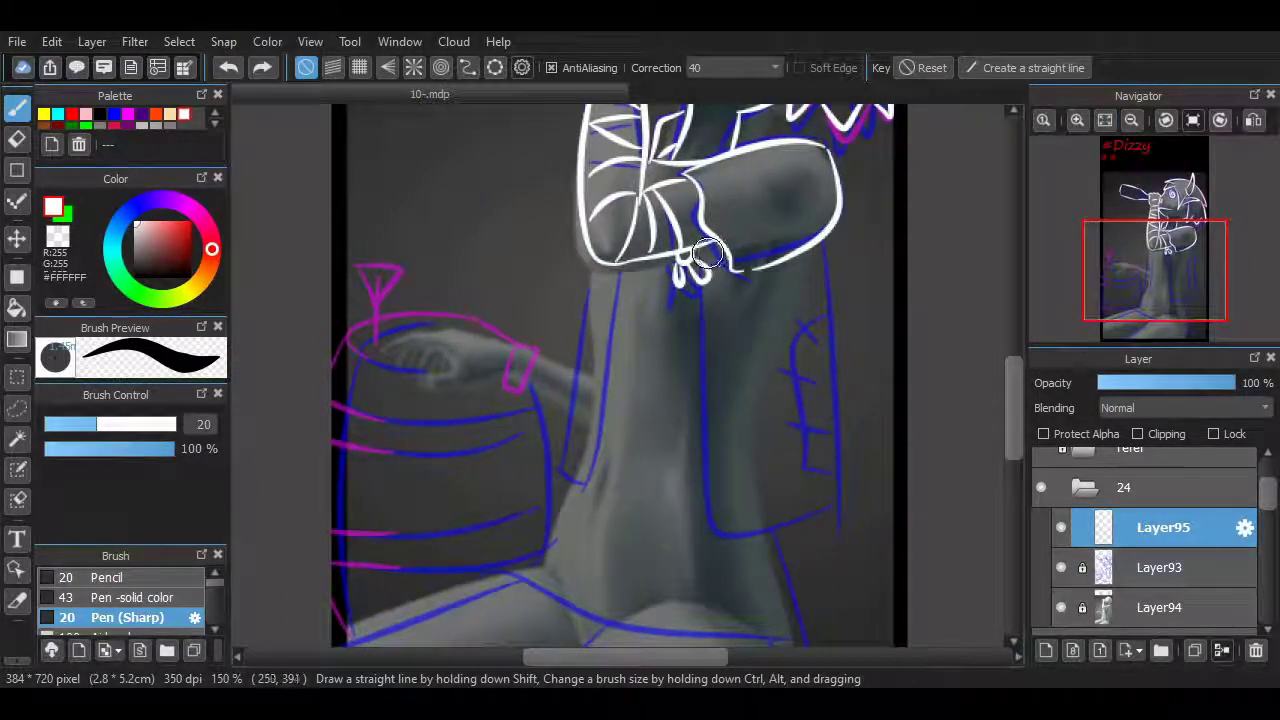
drag(729, 160, 727, 280)
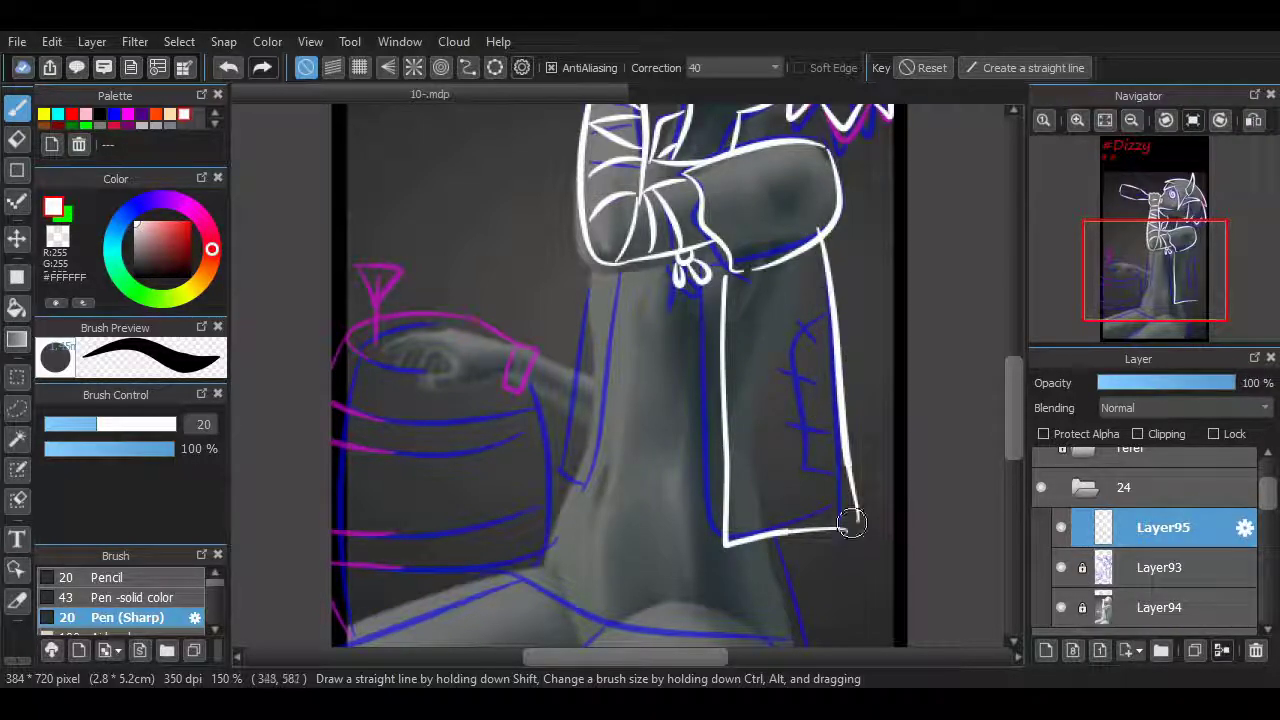
key(ctrl+z)
scroll(820, 193, up, 2)
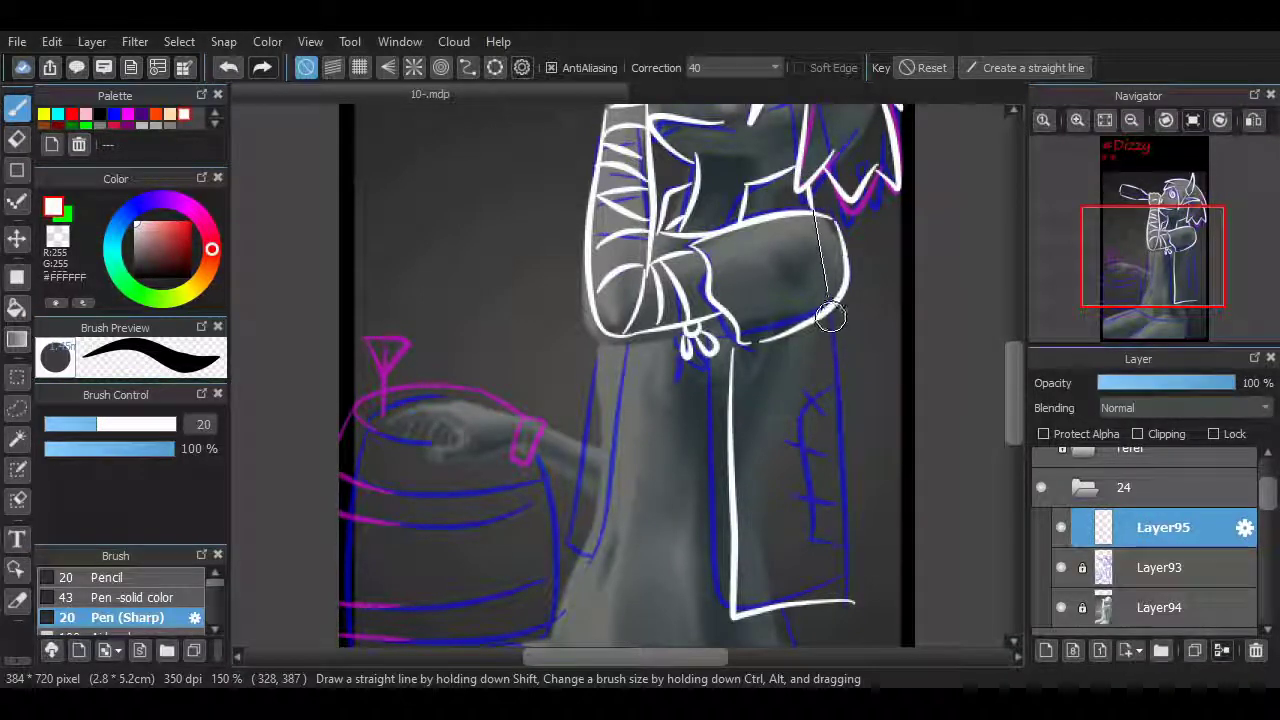
Draw the coat panel's outer edge in white from the underside of the sleeve down to the hem corner.
drag(833, 325, 852, 592)
key(ctrl+z)
drag(831, 315, 857, 592)
key(ctrl+z)
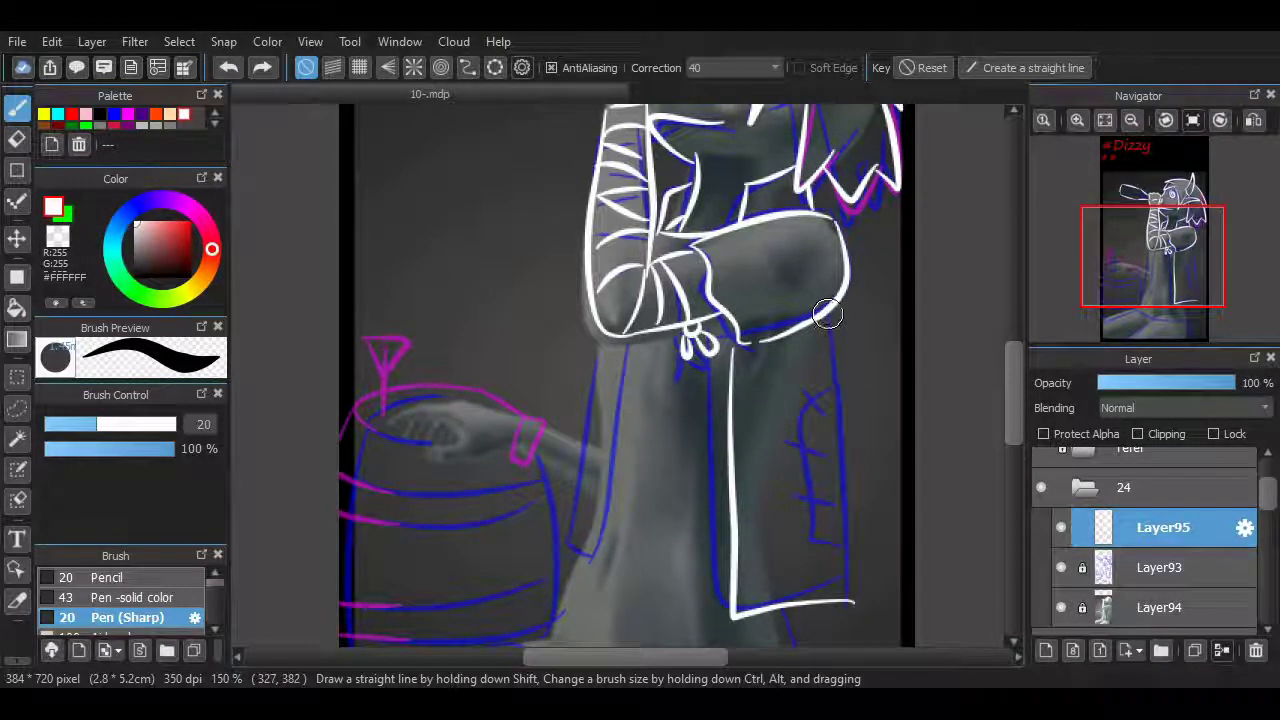
drag(828, 320, 855, 588)
key(ctrl+z)
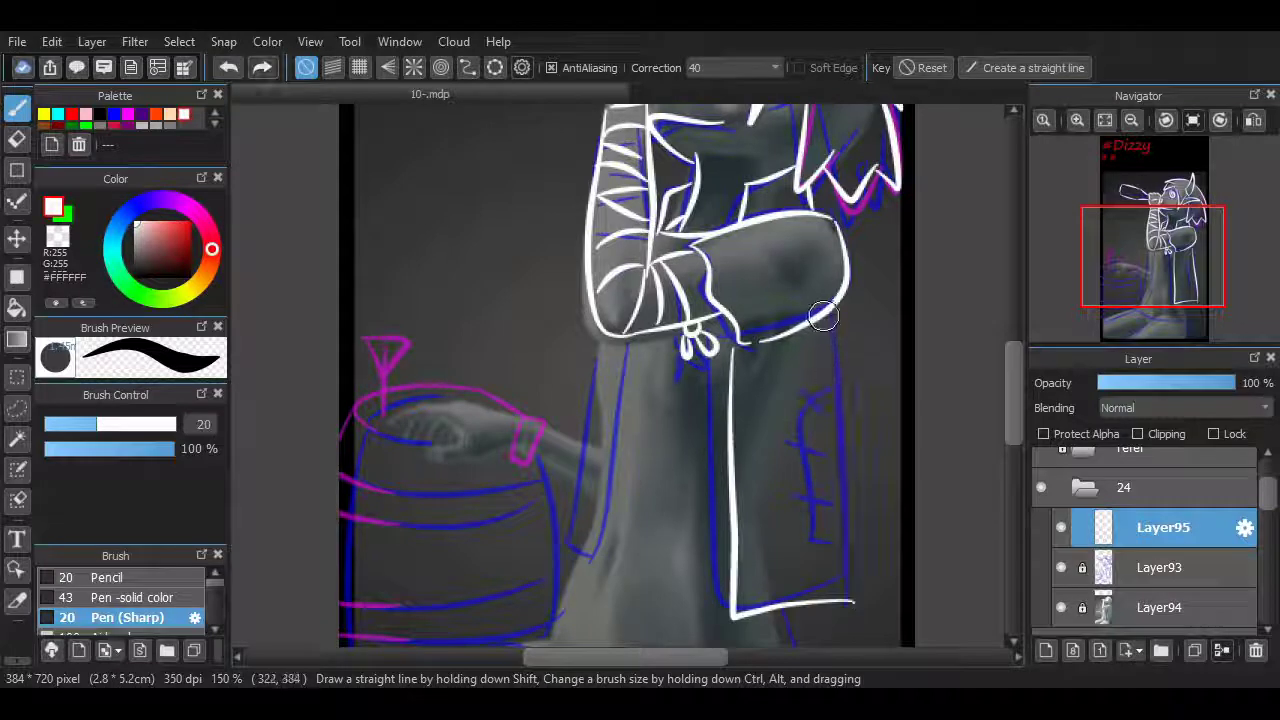
key(ctrl+z)
mouse_move(830, 315)
mouse_down()
mouse_move(853, 600)
mouse_move(820, 310)
mouse_up()
key(ctrl+z)
key(ctrl+z)
key(ctrl+z)
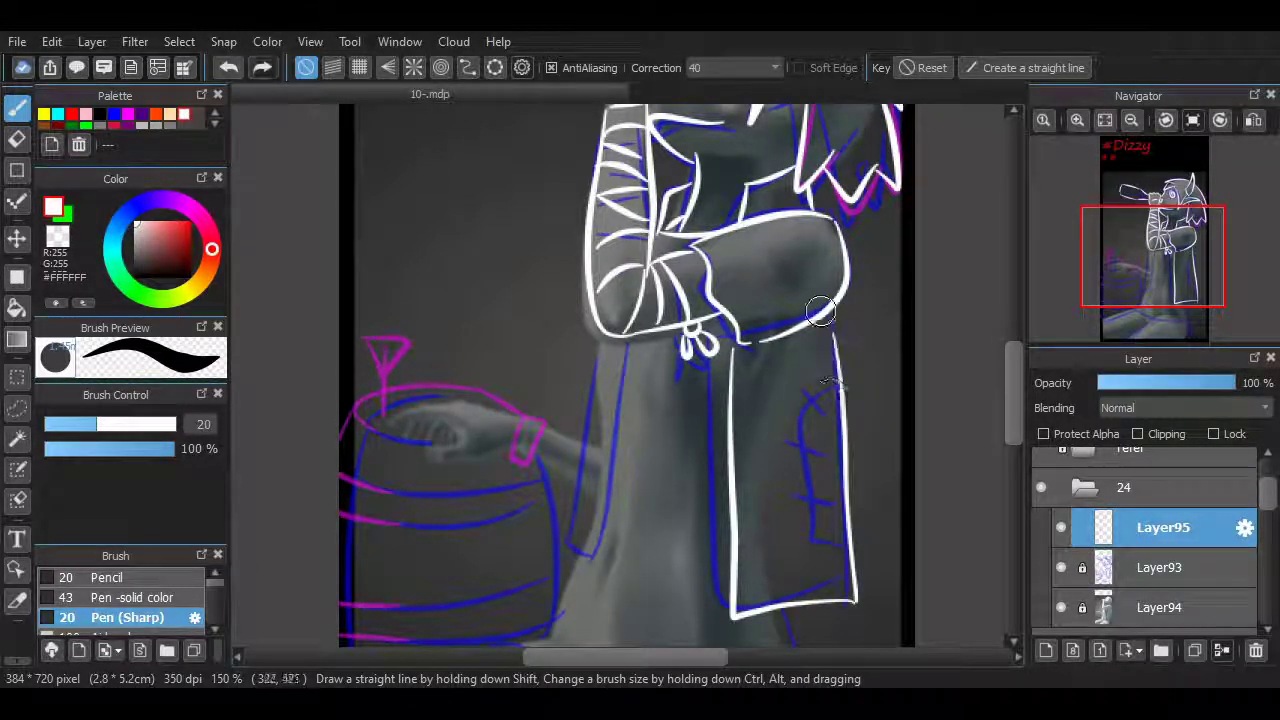
Draw the wavy white line over the tops of the thighs and the slanted back line below the coat panel.
scroll(993, 462, left, 2)
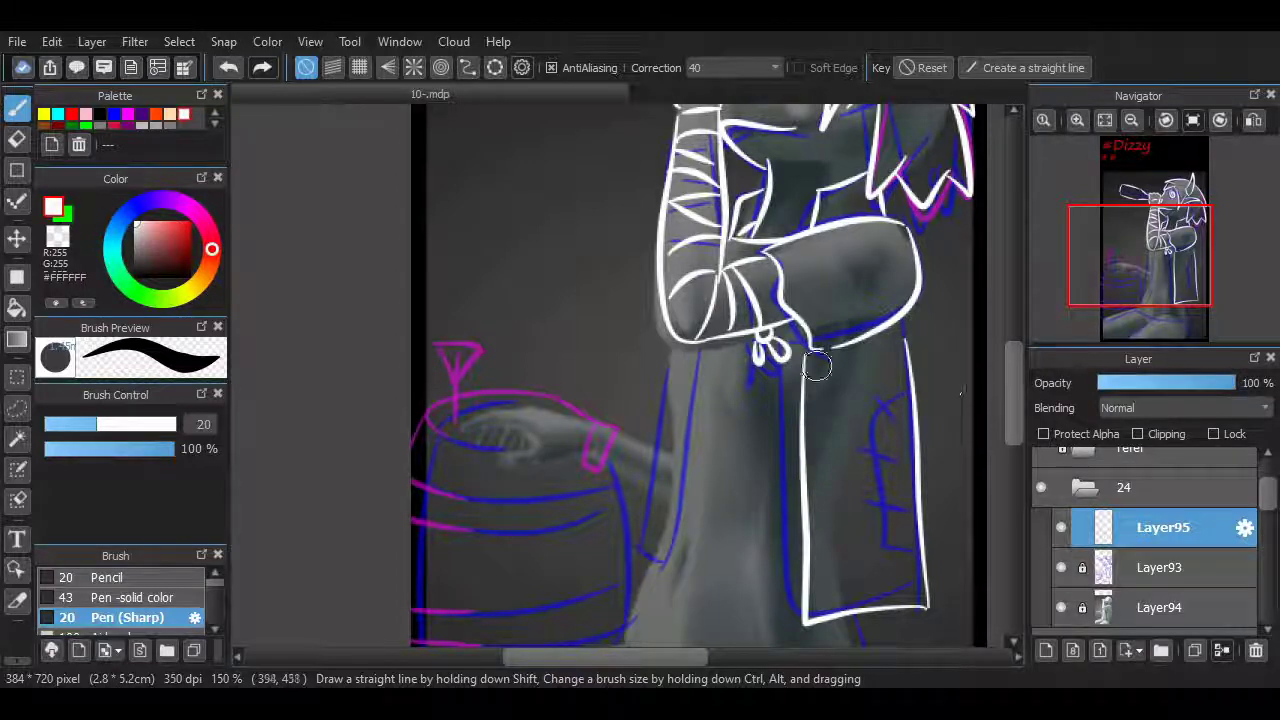
scroll(927, 410, down, 5)
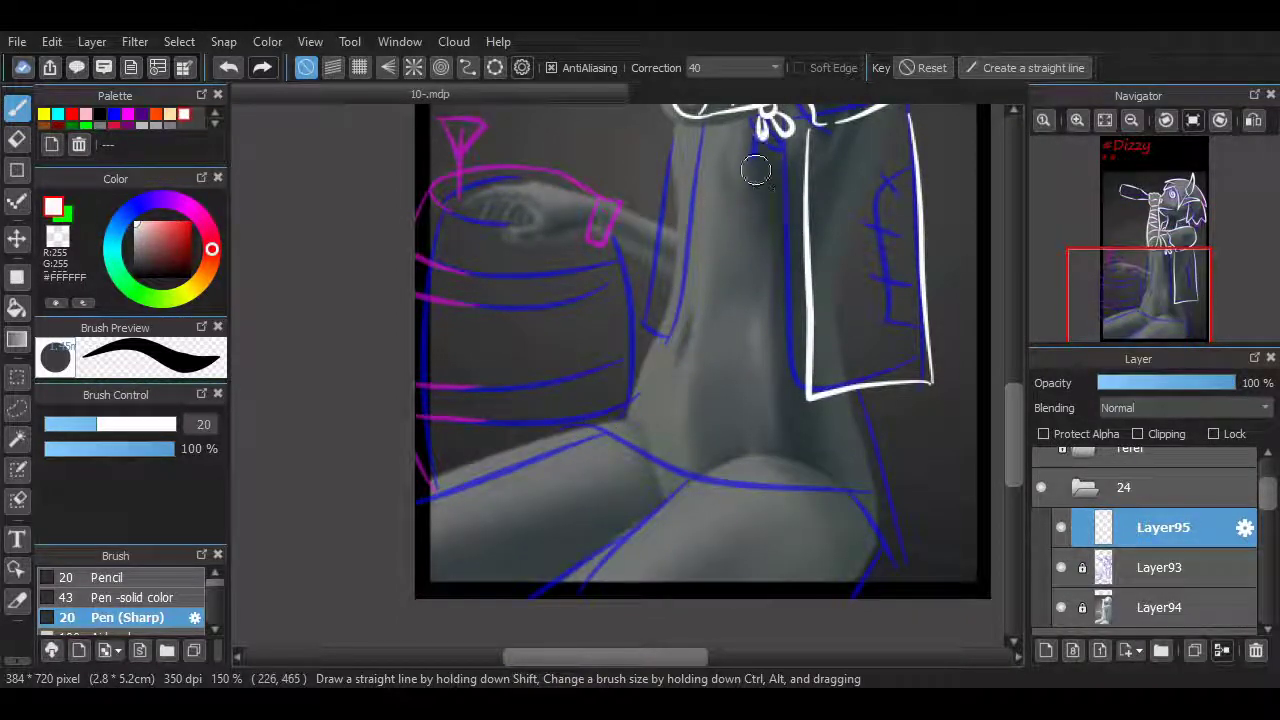
drag(580, 430, 903, 563)
mouse_move(855, 390)
mouse_down()
mouse_move(866, 449)
mouse_move(893, 490)
mouse_up()
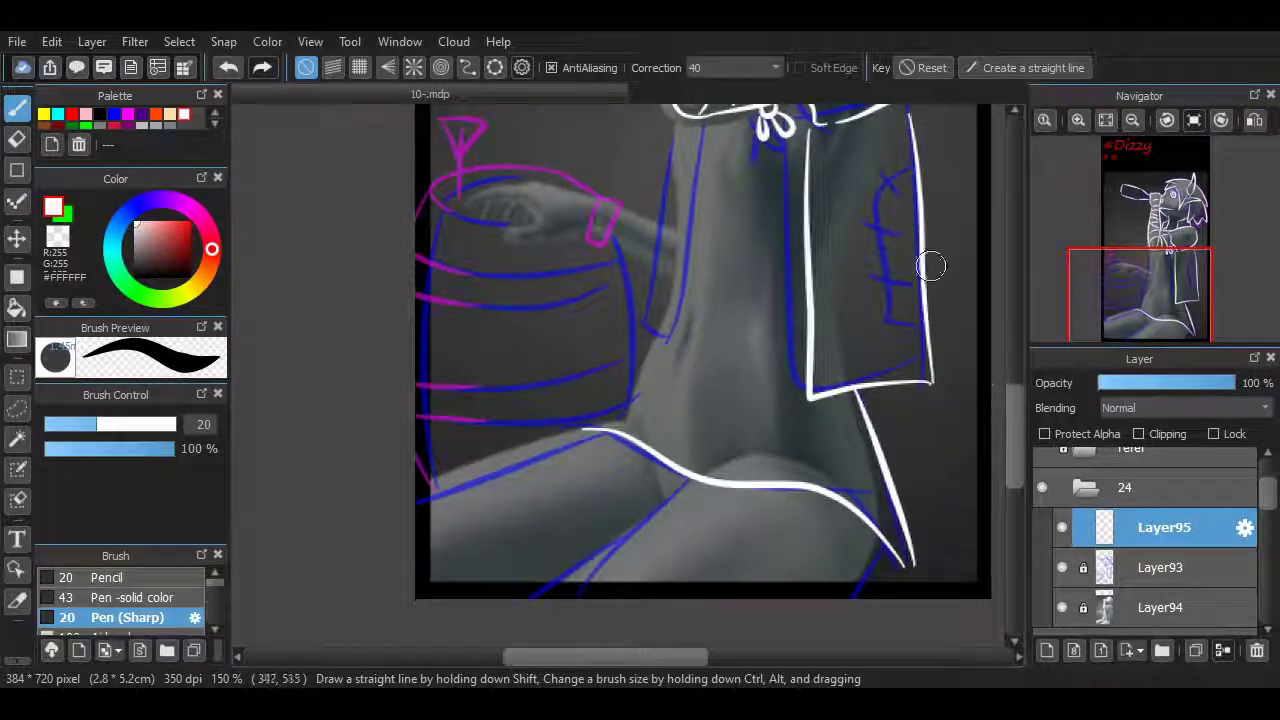
Draw the stitched patch edge and the crossed stitch marks on the long coat panel in white.
drag(905, 172, 863, 270)
key(ctrl+z)
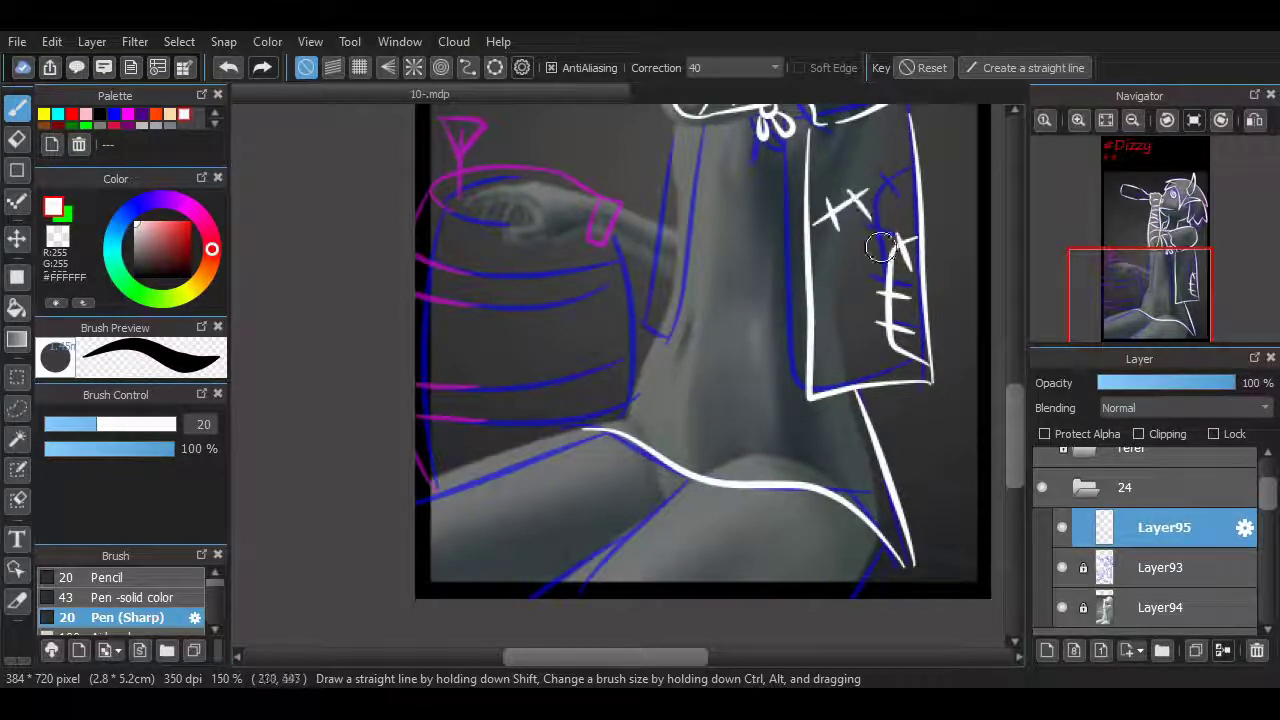
Draw the narrow coat strip hanging below the bent elbow in white and tidy its lower end with the eraser.
scroll(864, 322, up, 5)
scroll(864, 322, down, 4)
scroll(864, 322, up, 1)
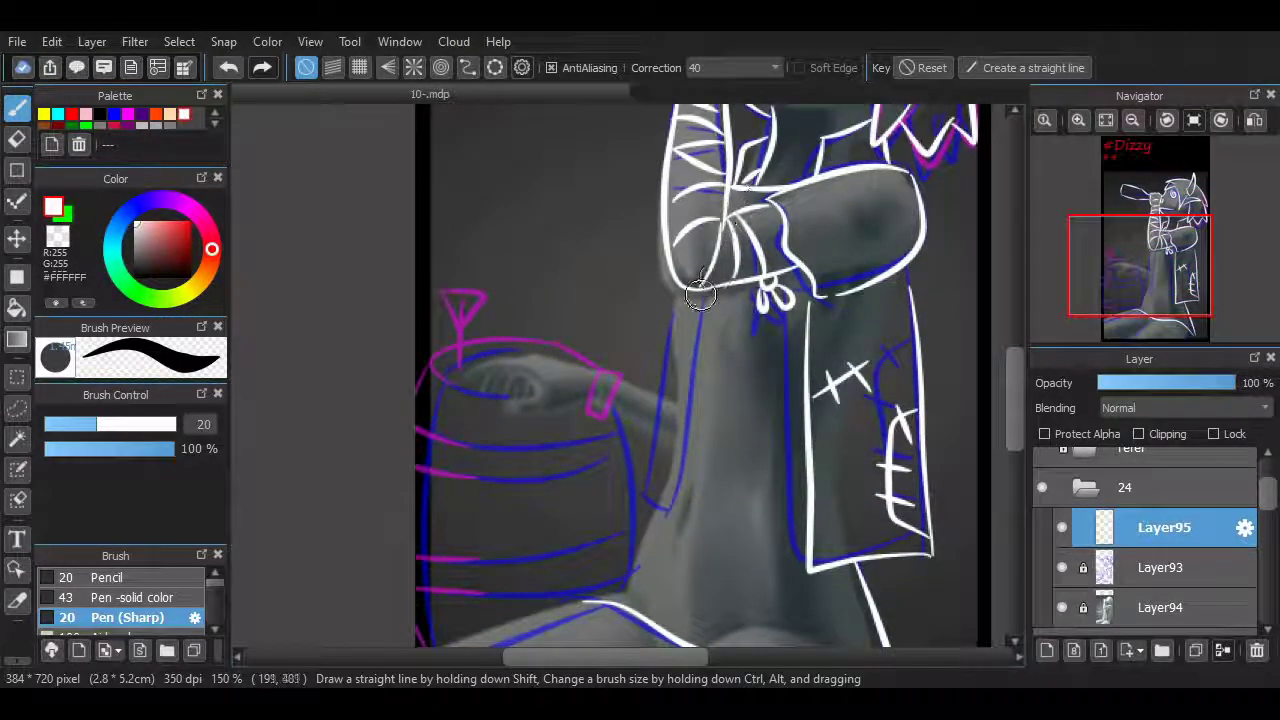
mouse_move(676, 515)
mouse_down()
mouse_move(675, 304)
mouse_move(637, 505)
mouse_move(670, 324)
mouse_up()
key(ctrl+z)
key(ctrl+z)
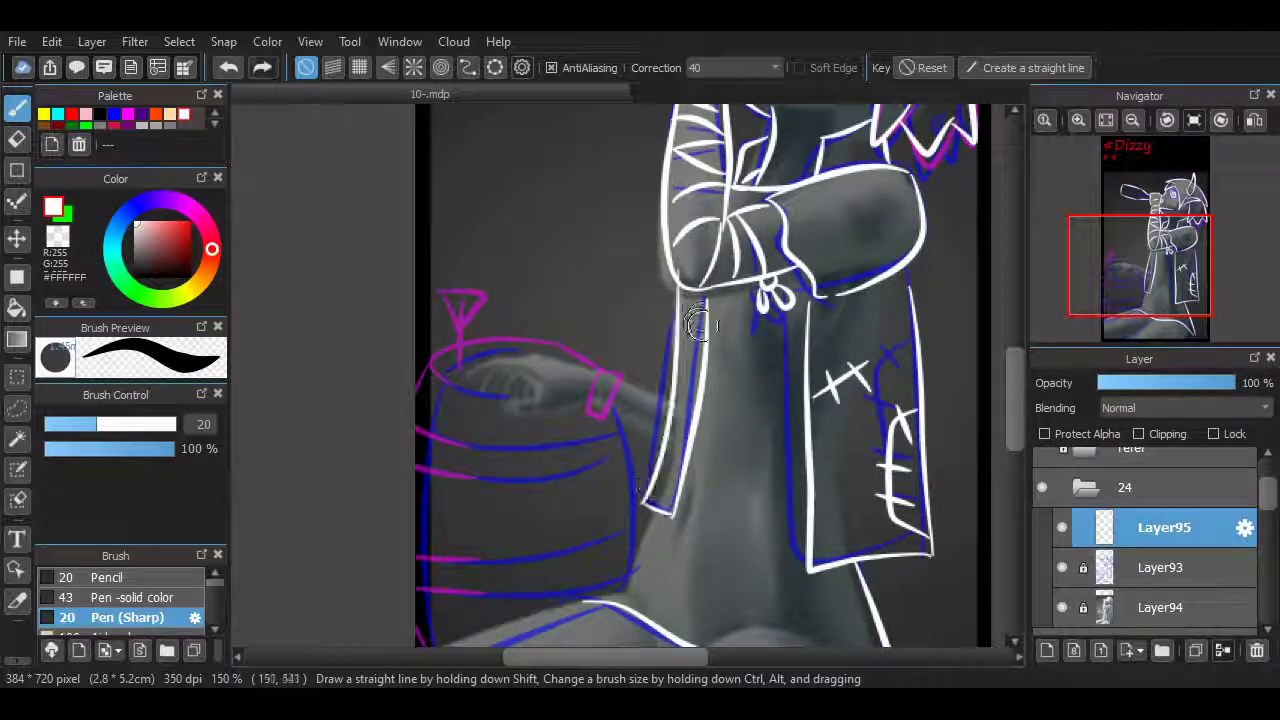
scroll(635, 600, up, 4)
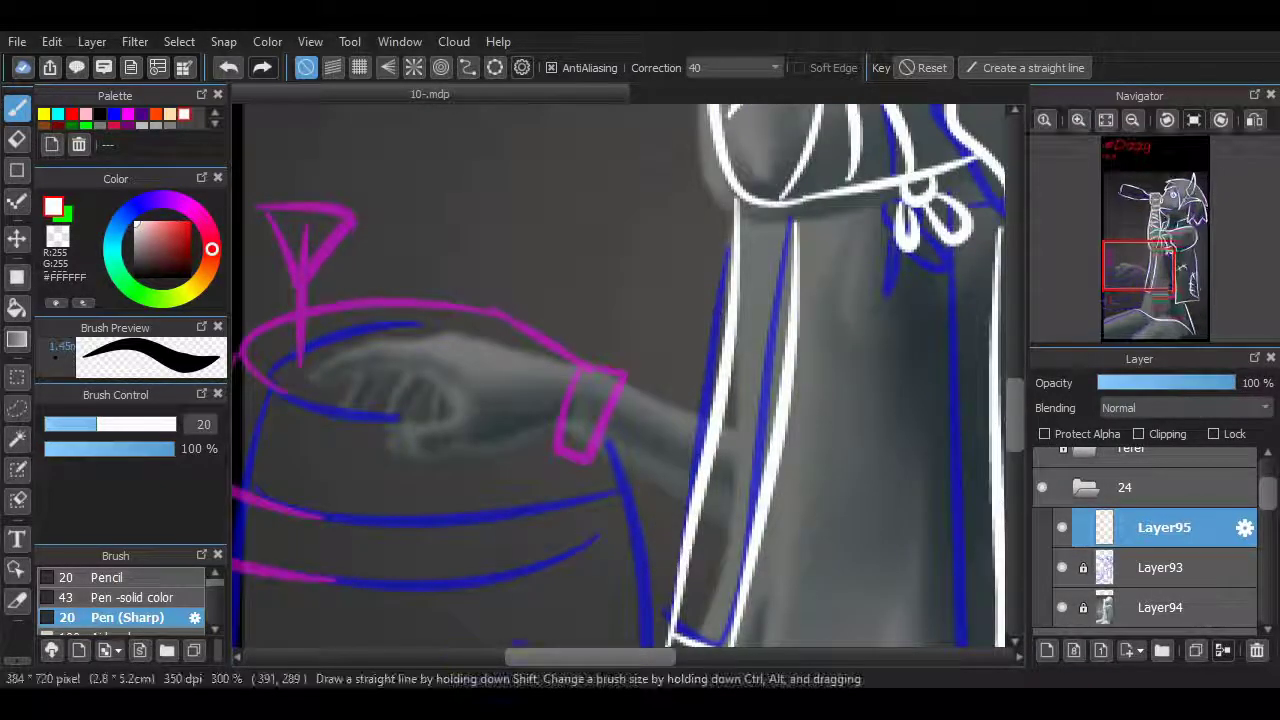
key(e)
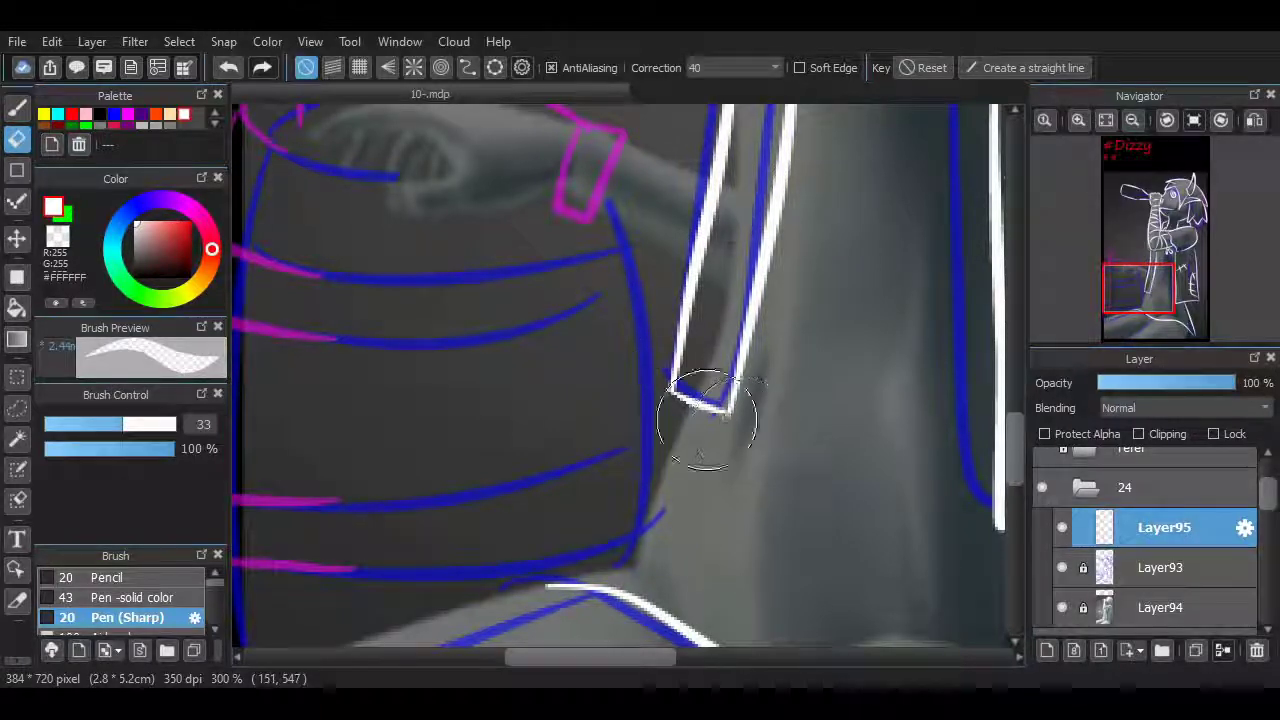
scroll(863, 475, right, 5)
scroll(655, 135, down, 8)
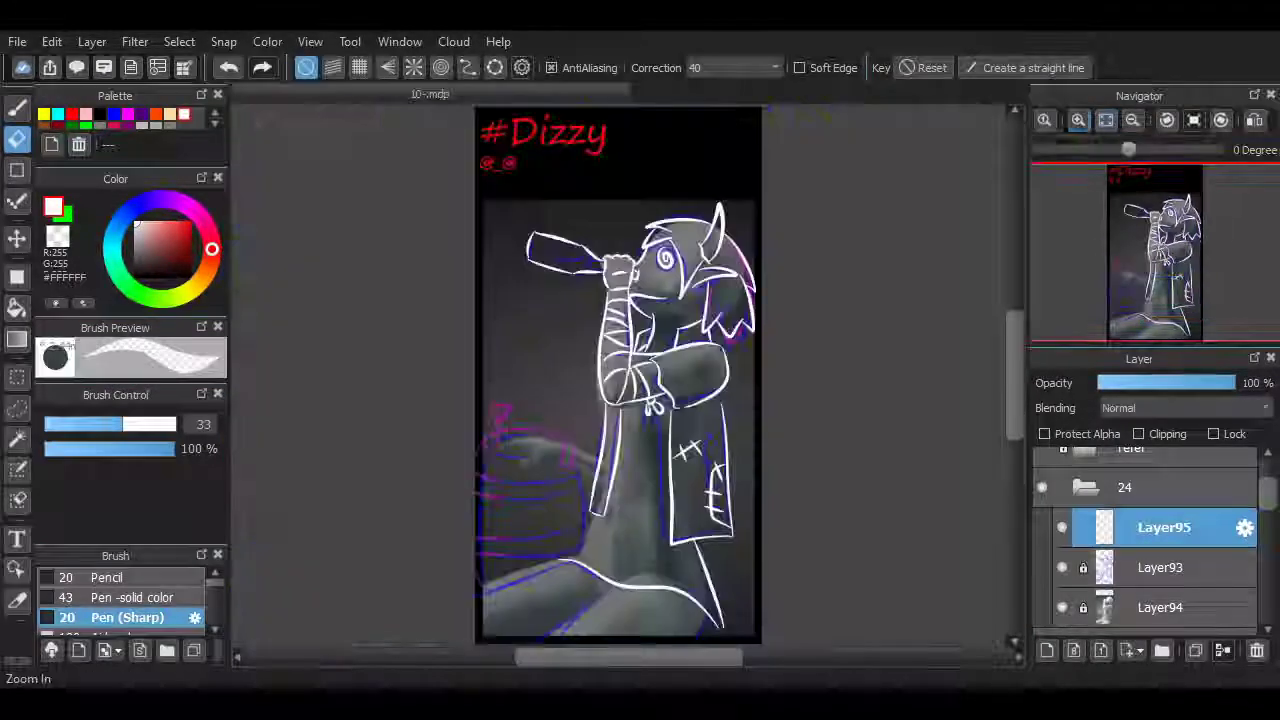
Draw the cuff around the resting wrist in white with a short chain of links hanging from it.
scroll(617, 557, up, 4)
key(b)
scroll(617, 557, up, 3)
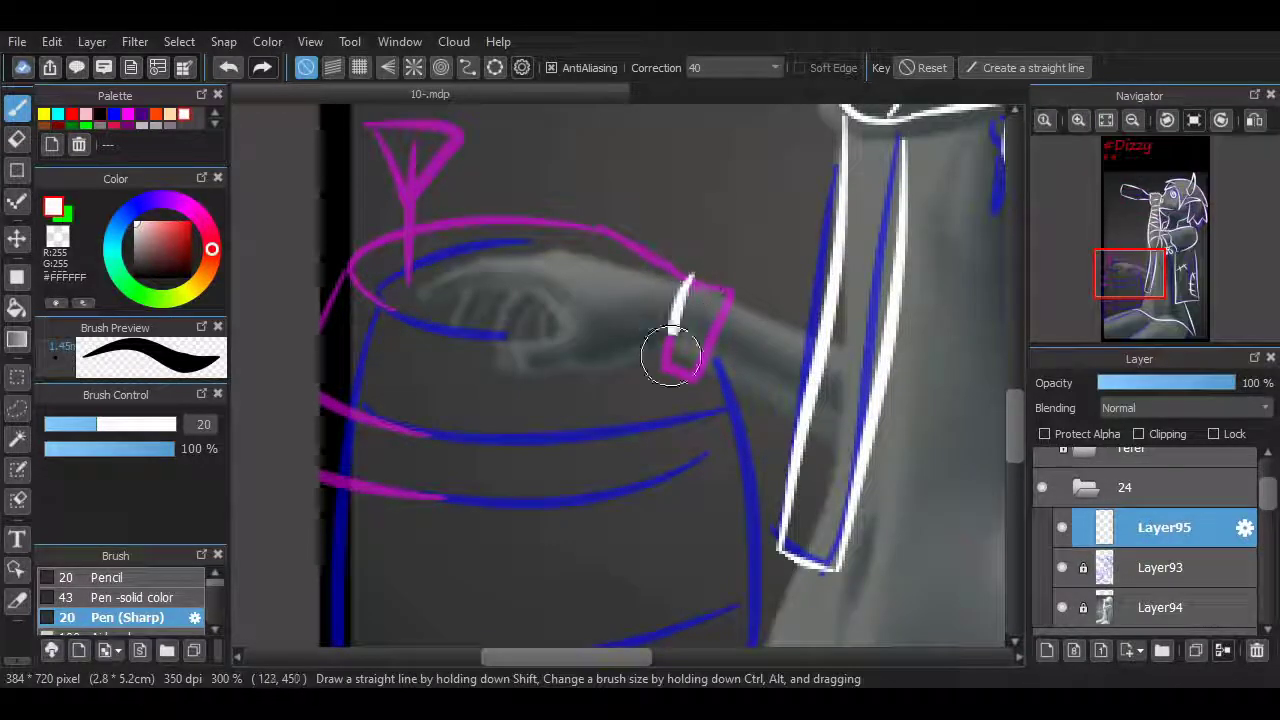
mouse_move(671, 355)
mouse_down()
mouse_move(695, 449)
mouse_move(723, 456)
mouse_move(720, 492)
mouse_up()
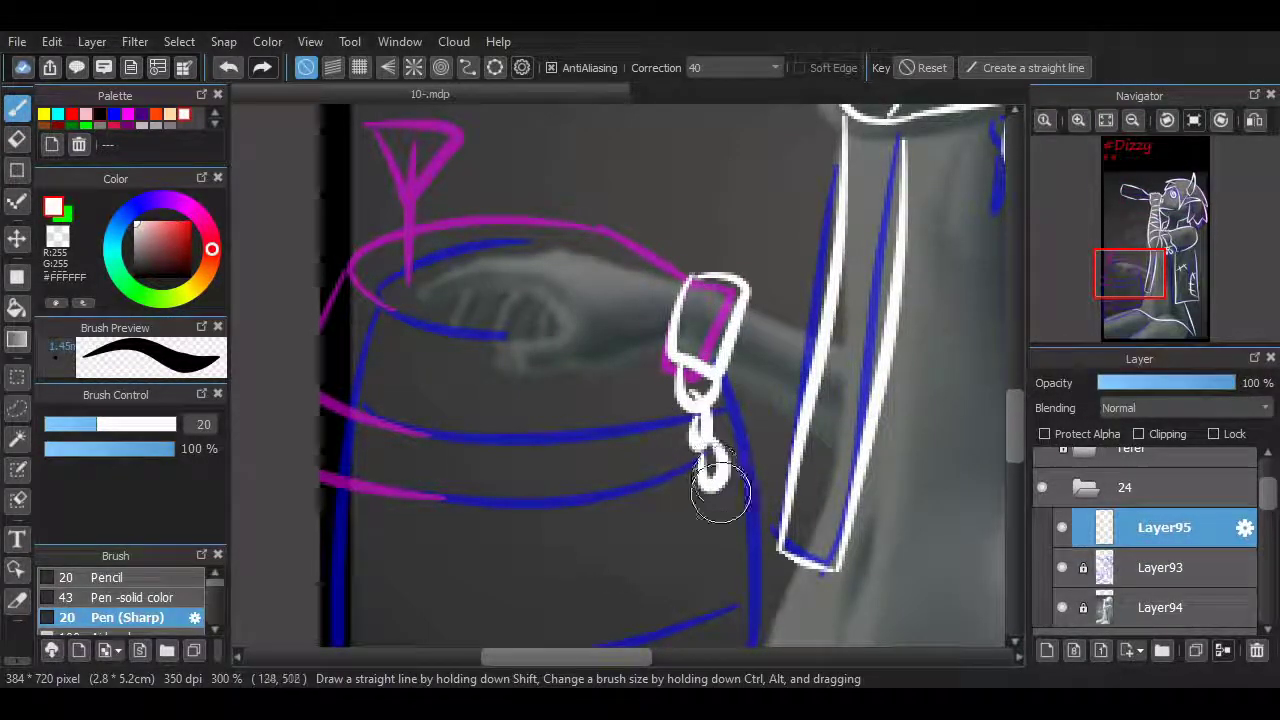
key(ctrl+z)
key(ctrl+z)
mouse_move(700, 420)
mouse_down()
mouse_move(714, 500)
mouse_move(707, 468)
mouse_move(697, 491)
mouse_up()
key(ctrl+z)
Draw the forearm's edges between the cuff and the coat strip, and outline the hand resting on the barrel in white.
drag(735, 372, 803, 391)
drag(745, 306, 808, 330)
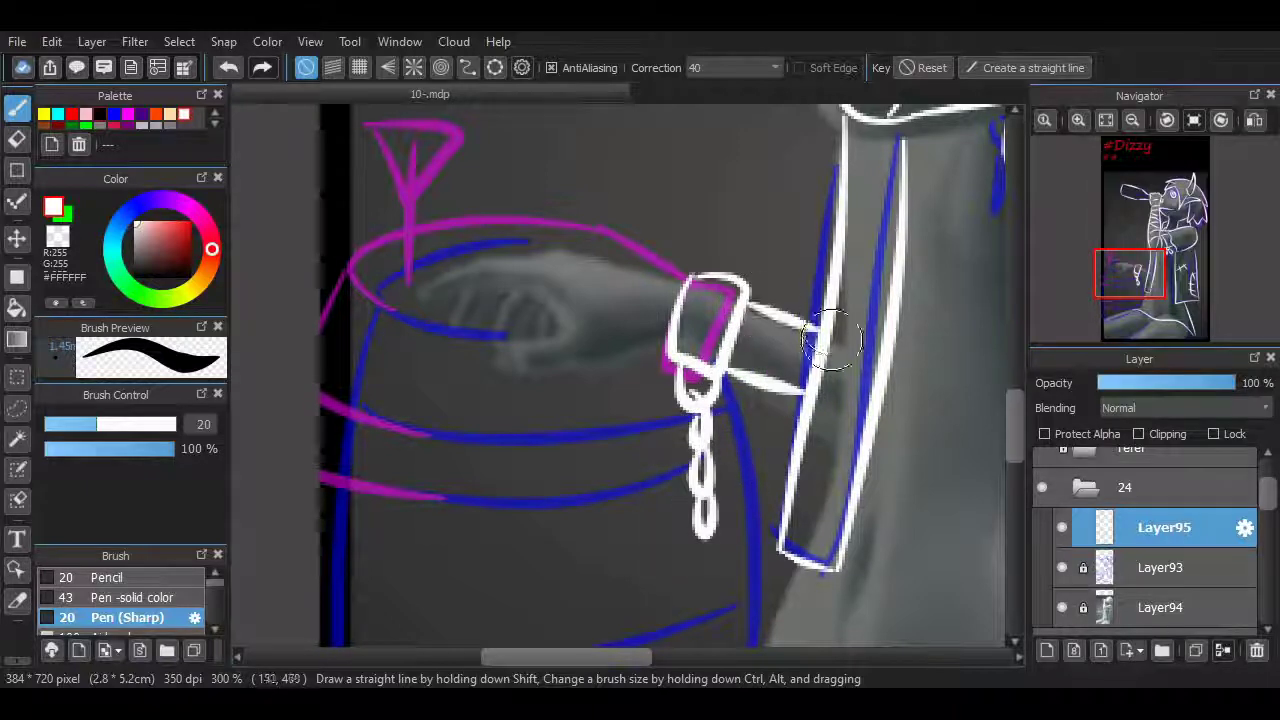
click(1078, 120)
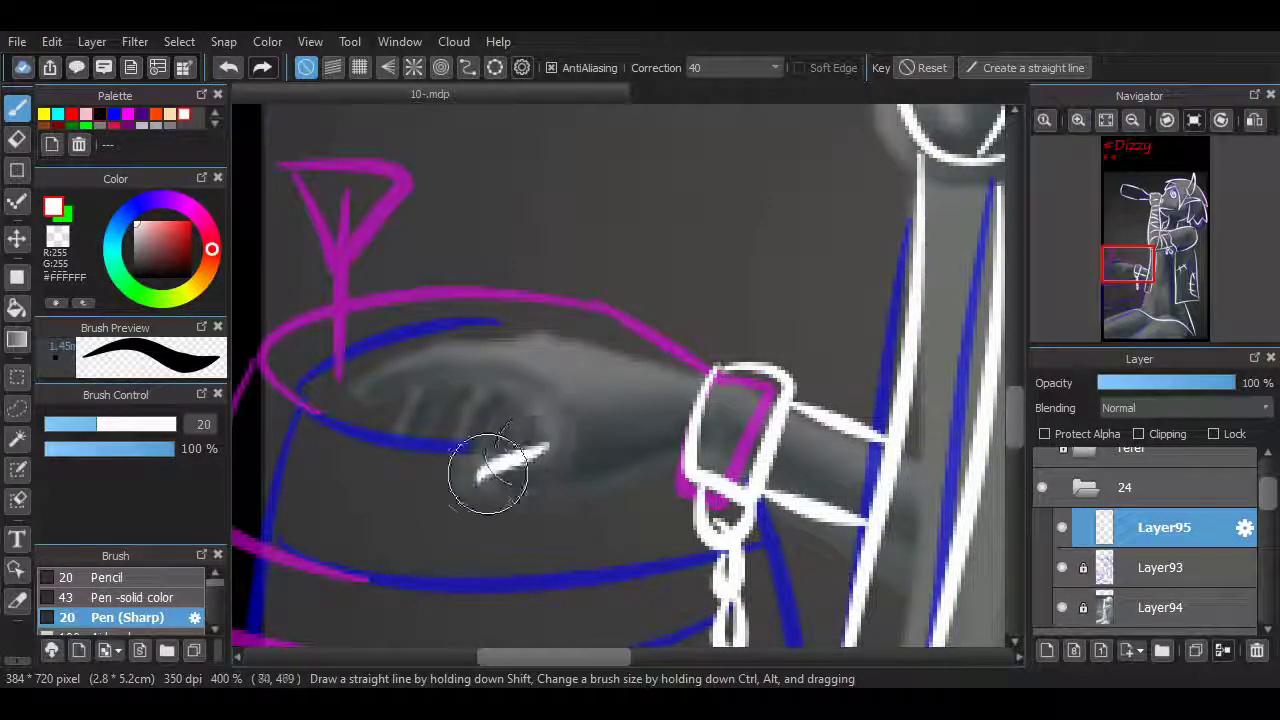
mouse_move(527, 438)
mouse_down()
mouse_move(463, 471)
mouse_move(503, 494)
mouse_move(566, 488)
mouse_move(472, 457)
mouse_move(496, 487)
mouse_move(679, 451)
mouse_move(446, 399)
mouse_move(506, 373)
mouse_move(420, 368)
mouse_move(537, 359)
mouse_move(460, 338)
mouse_move(608, 352)
mouse_up()
key(ctrl+z)
key(ctrl+z)
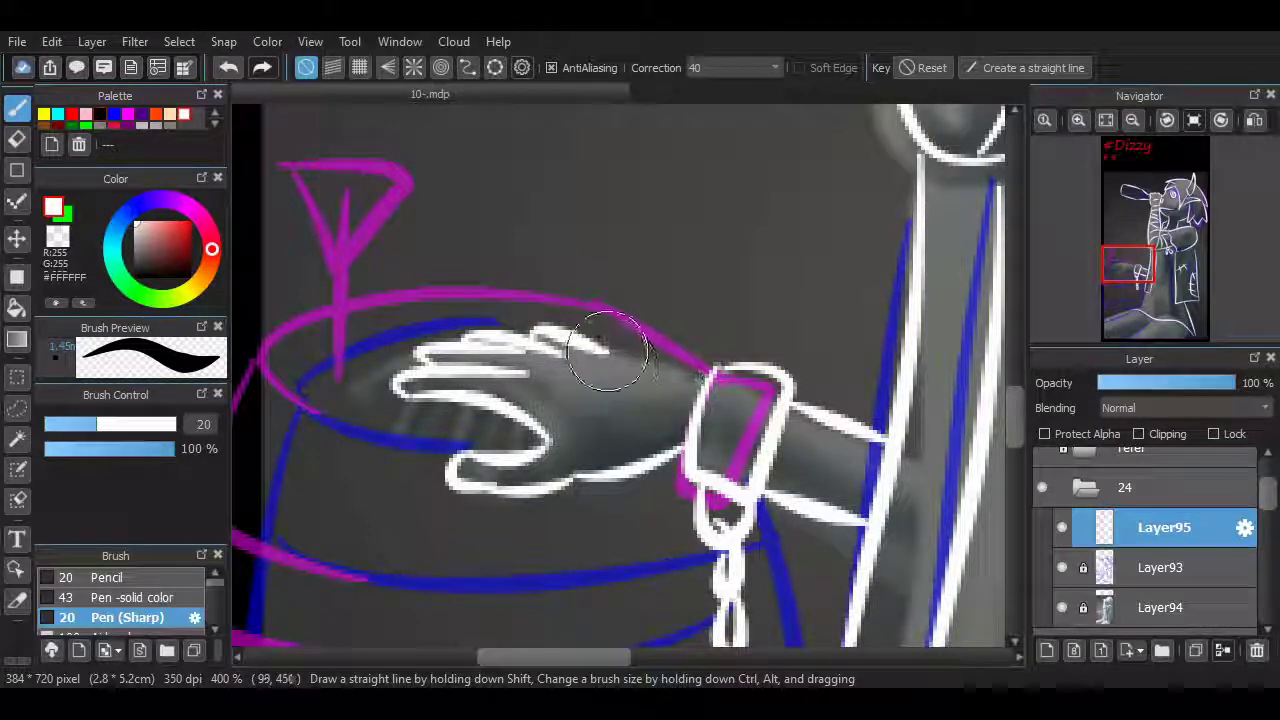
Draw the barrel's oval top rim in white, running behind the fingers and thumb of the resting hand.
mouse_move(505, 425)
mouse_down()
mouse_move(575, 440)
mouse_move(357, 371)
mouse_up()
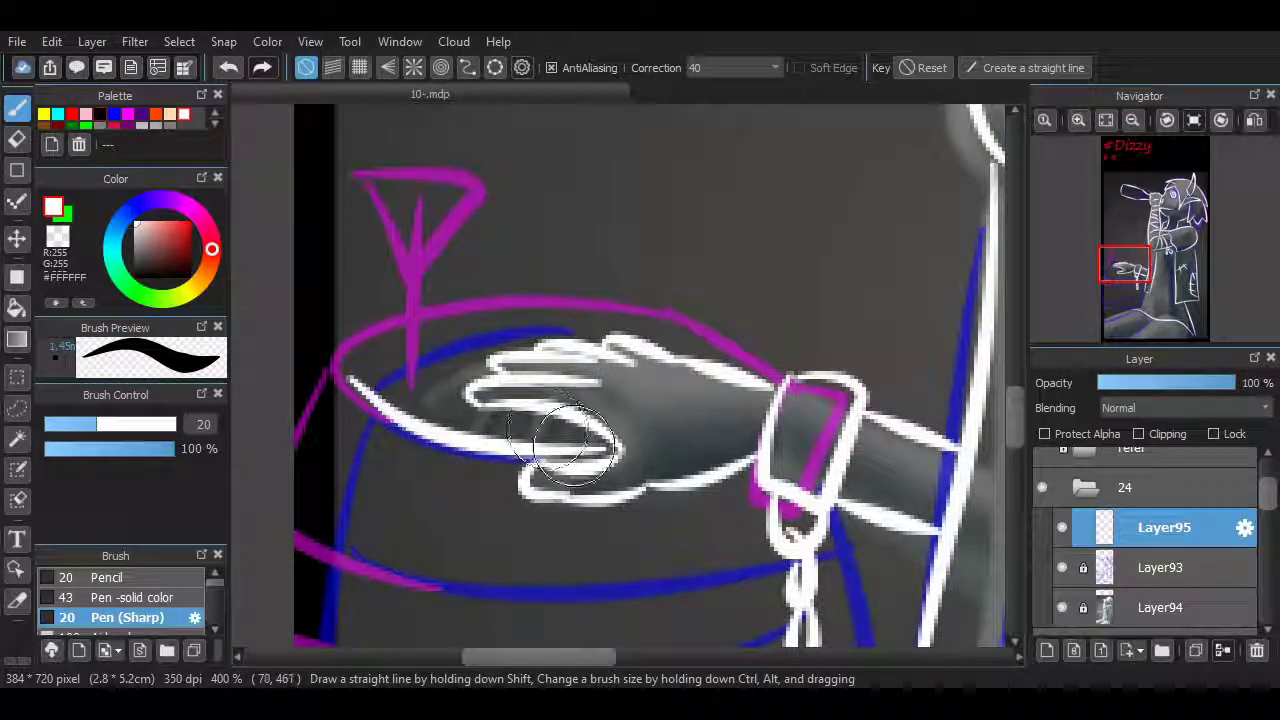
key(ctrl+z)
mouse_move(572, 445)
mouse_down()
mouse_move(345, 378)
mouse_move(673, 320)
mouse_move(720, 380)
mouse_up()
key(ctrl+z)
drag(606, 443, 512, 322)
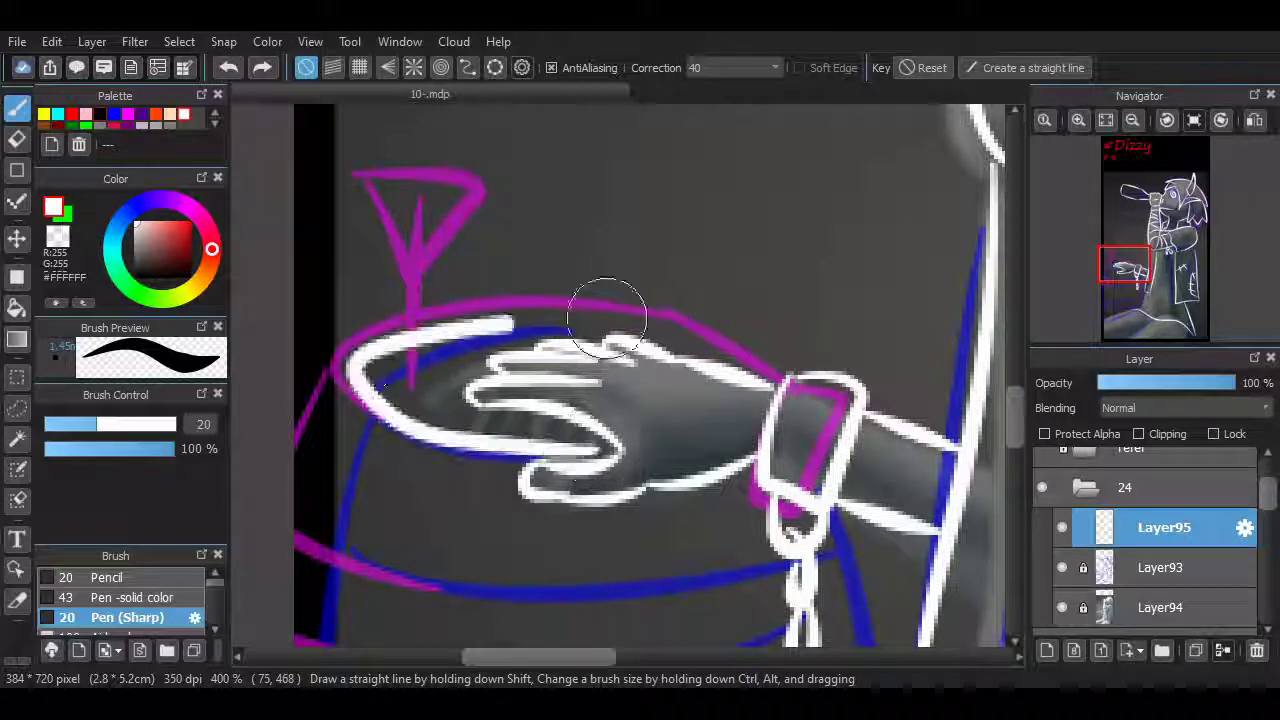
drag(606, 318, 760, 372)
Draw the cocktail glass standing on the barrel in white, with a small base, a straight stem and a triangular bowl.
mouse_move(423, 357)
mouse_down()
mouse_move(409, 243)
mouse_move(422, 380)
mouse_move(440, 388)
mouse_up()
key(ctrl+z)
key(ctrl+z)
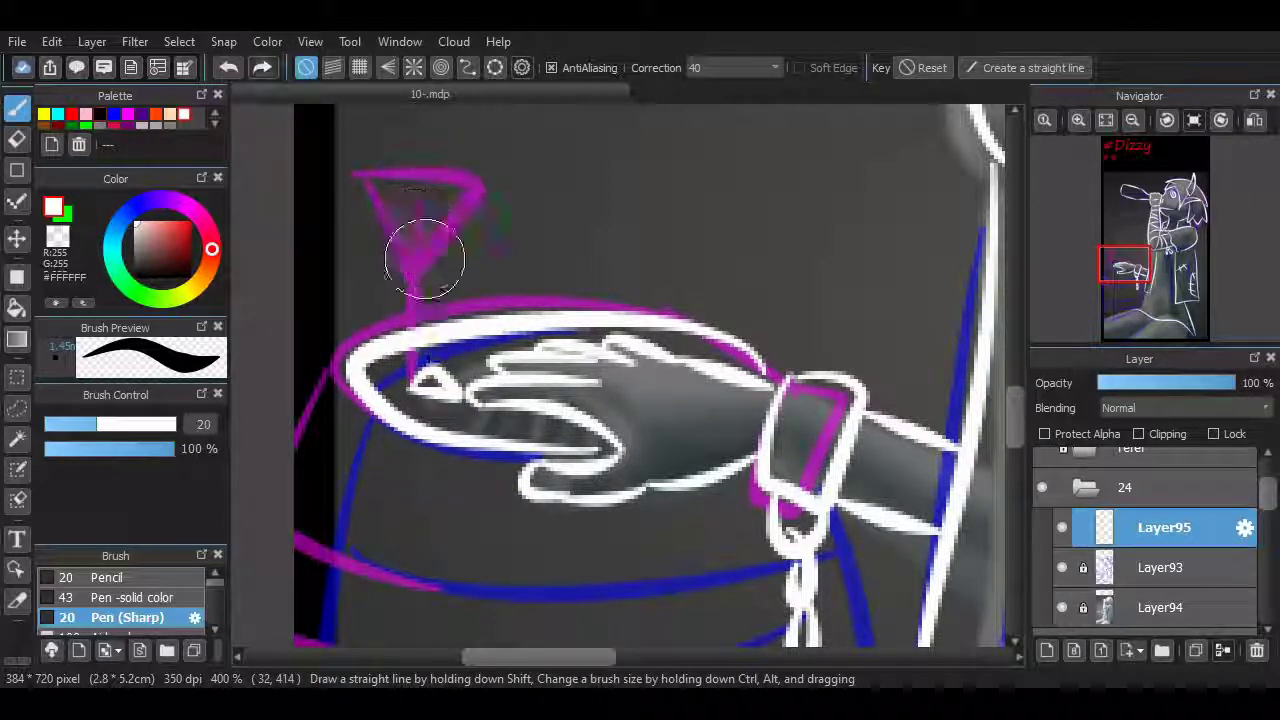
drag(424, 212, 430, 374)
mouse_move(428, 238)
mouse_down()
mouse_move(400, 186)
mouse_move(447, 203)
mouse_up()
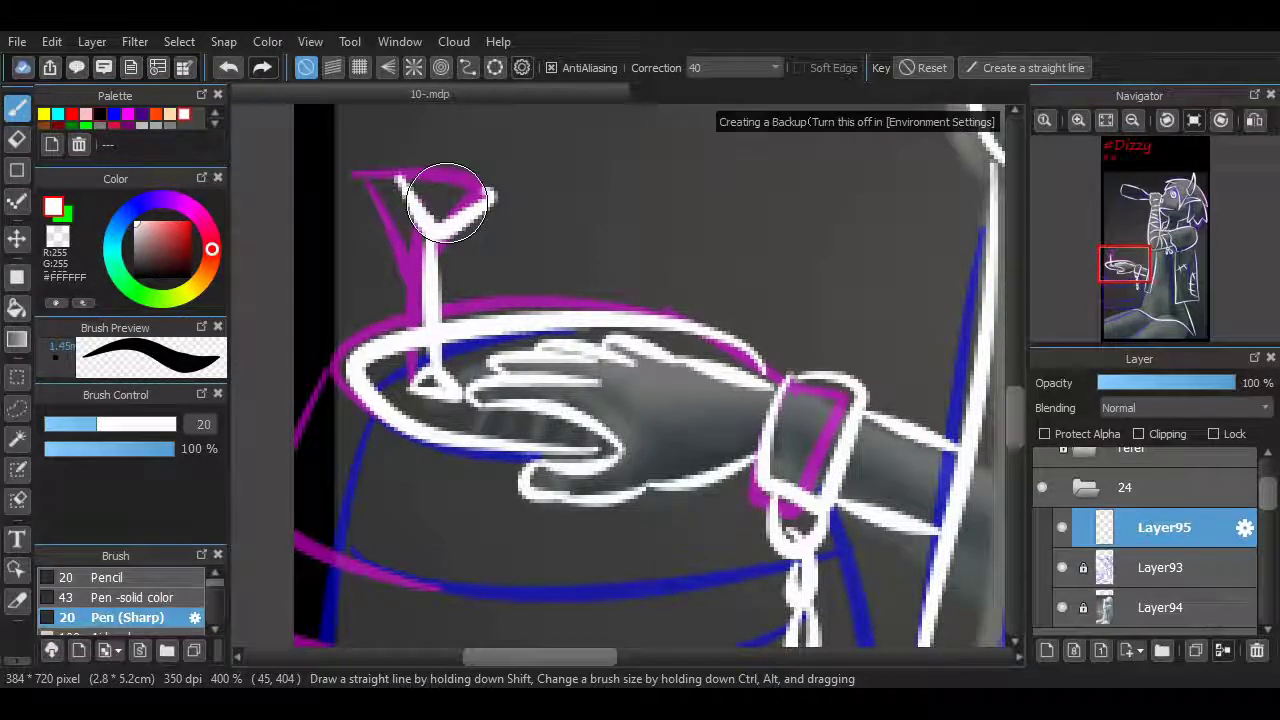
key(ctrl+z)
mouse_move(370, 178)
mouse_down()
mouse_move(386, 186)
mouse_move(395, 155)
mouse_move(372, 145)
mouse_move(440, 213)
mouse_move(472, 150)
mouse_up()
key(ctrl+z)
key(ctrl+z)
key(ctrl+z)
Draw the body's side line below the narrow coat strip, the waist fold and the thigh outlines down to the canvas edge in white.
mouse_move(1125, 265)
mouse_down()
mouse_move(1125, 248)
mouse_move(1125, 285)
mouse_up()
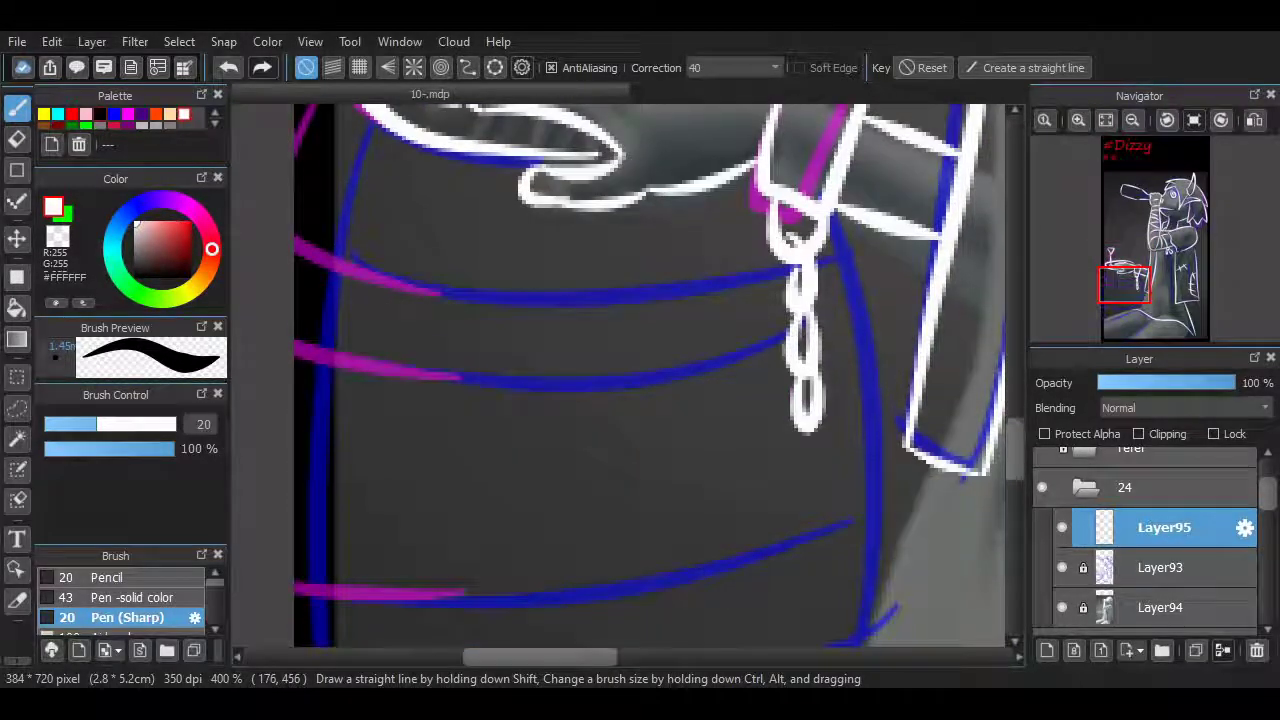
scroll(993, 400, down, 2)
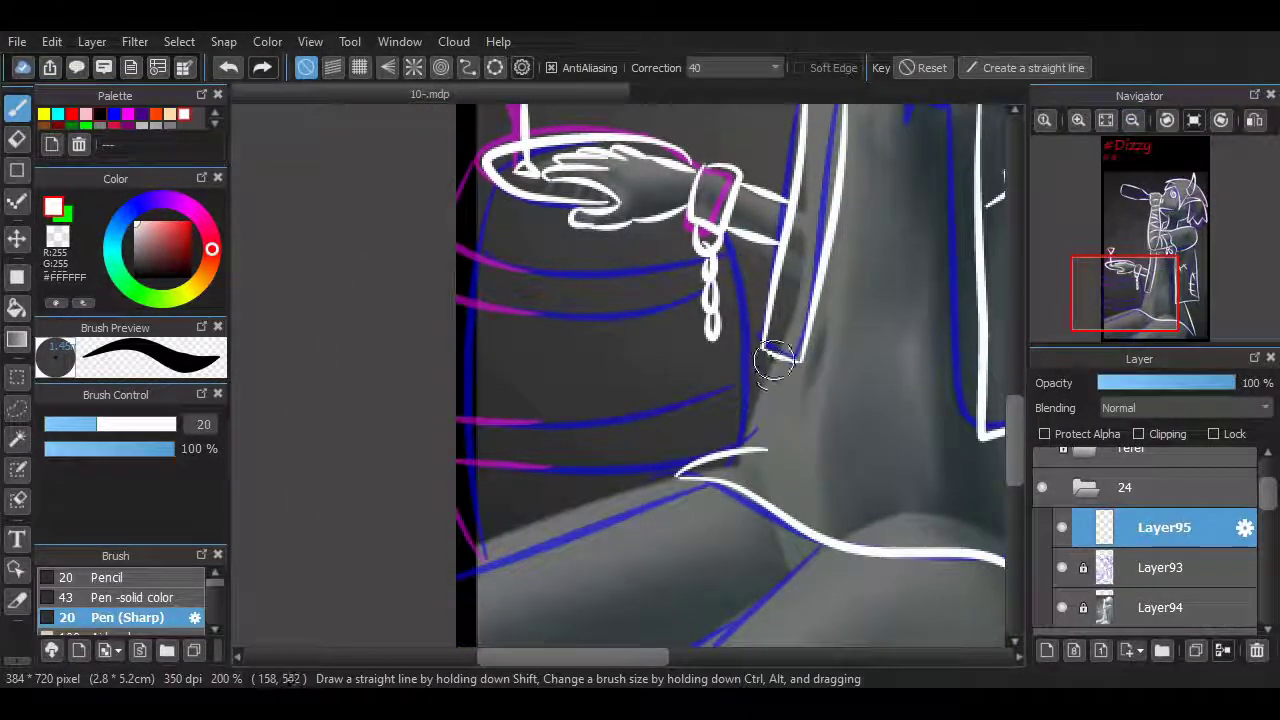
scroll(993, 425, down, 3)
scroll(551, 329, right, 2)
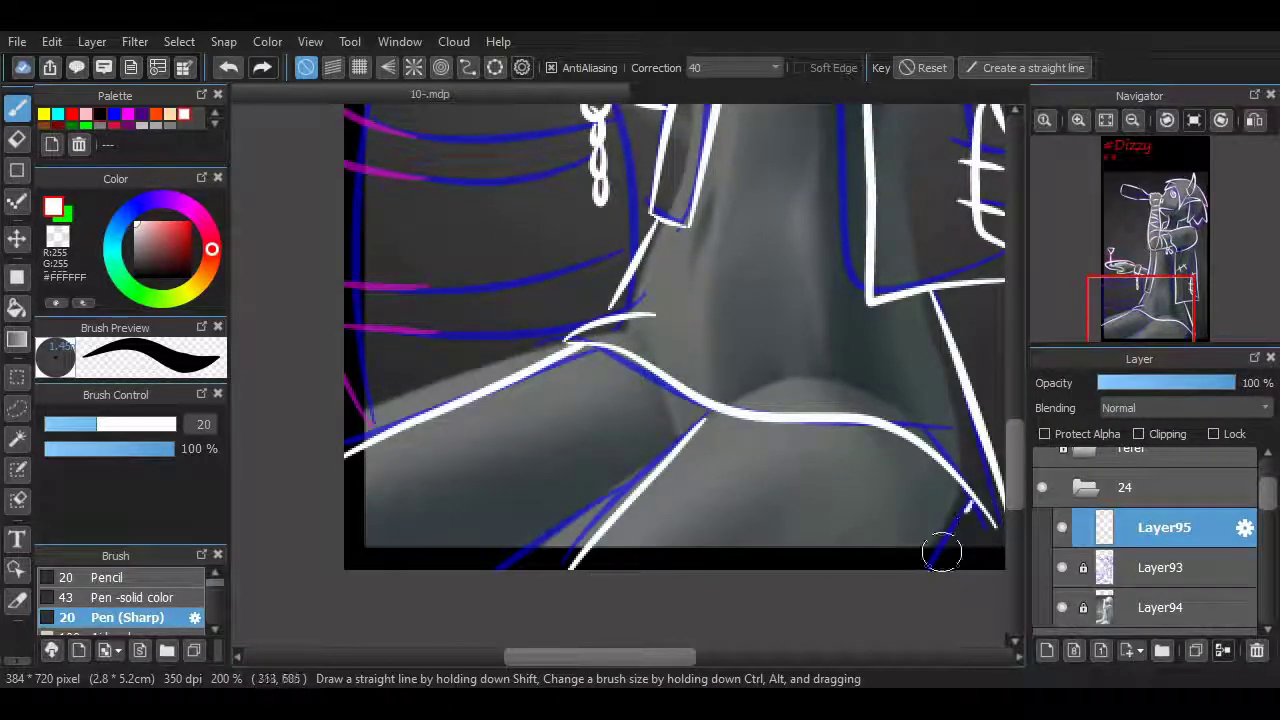
drag(941, 553, 894, 609)
scroll(574, 614, right, 1)
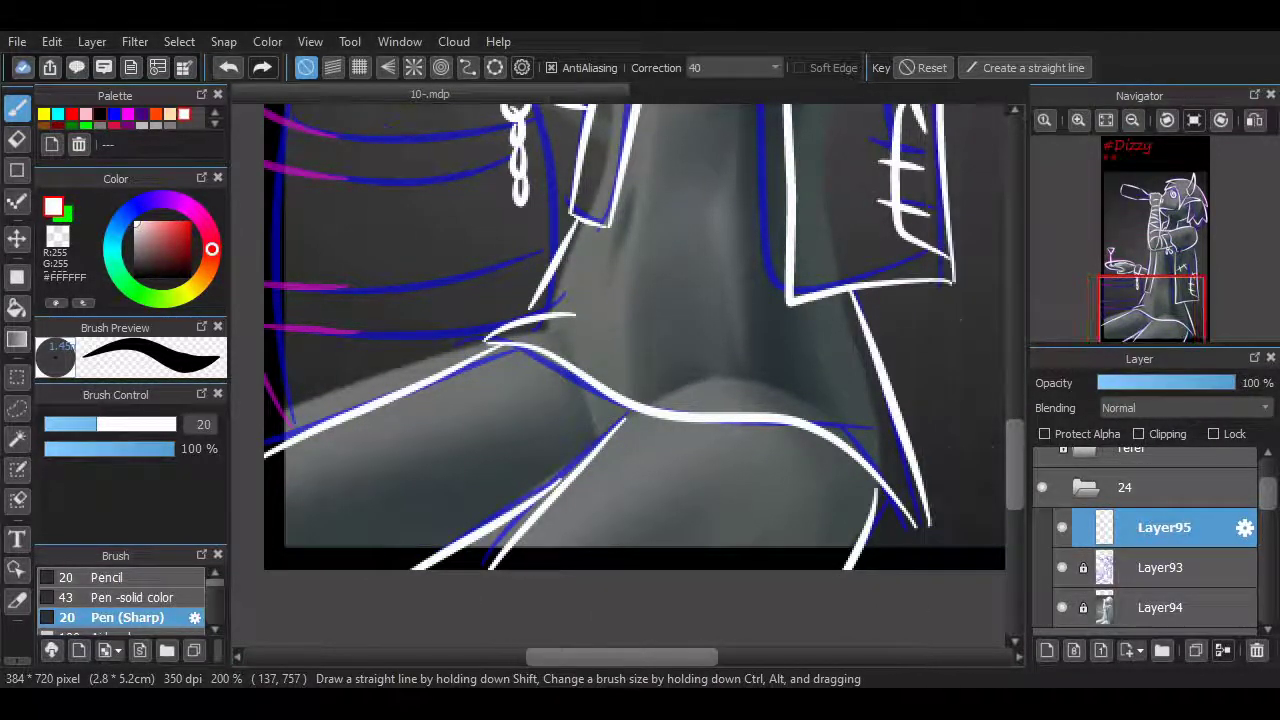
Draw curved seam lines with short cross stitches on both thighs in white.
drag(618, 510, 628, 514)
drag(595, 530, 625, 528)
drag(612, 508, 594, 548)
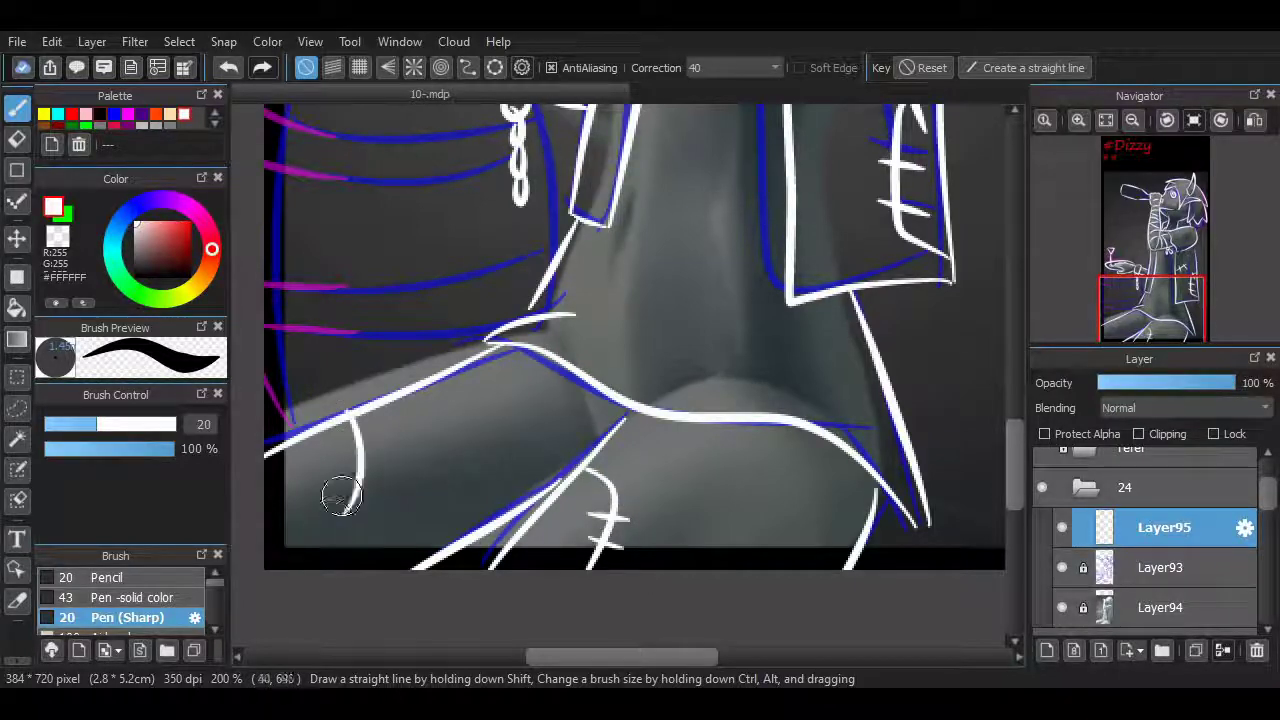
mouse_move(372, 430)
mouse_down()
mouse_move(398, 512)
mouse_move(414, 441)
mouse_up()
drag(360, 470, 414, 465)
Draw the barrel's two bulging side edges in white from the rim down to the thigh.
mouse_move(1013, 465)
mouse_down()
mouse_move(1013, 250)
mouse_move(1013, 410)
mouse_move(1013, 287)
mouse_up()
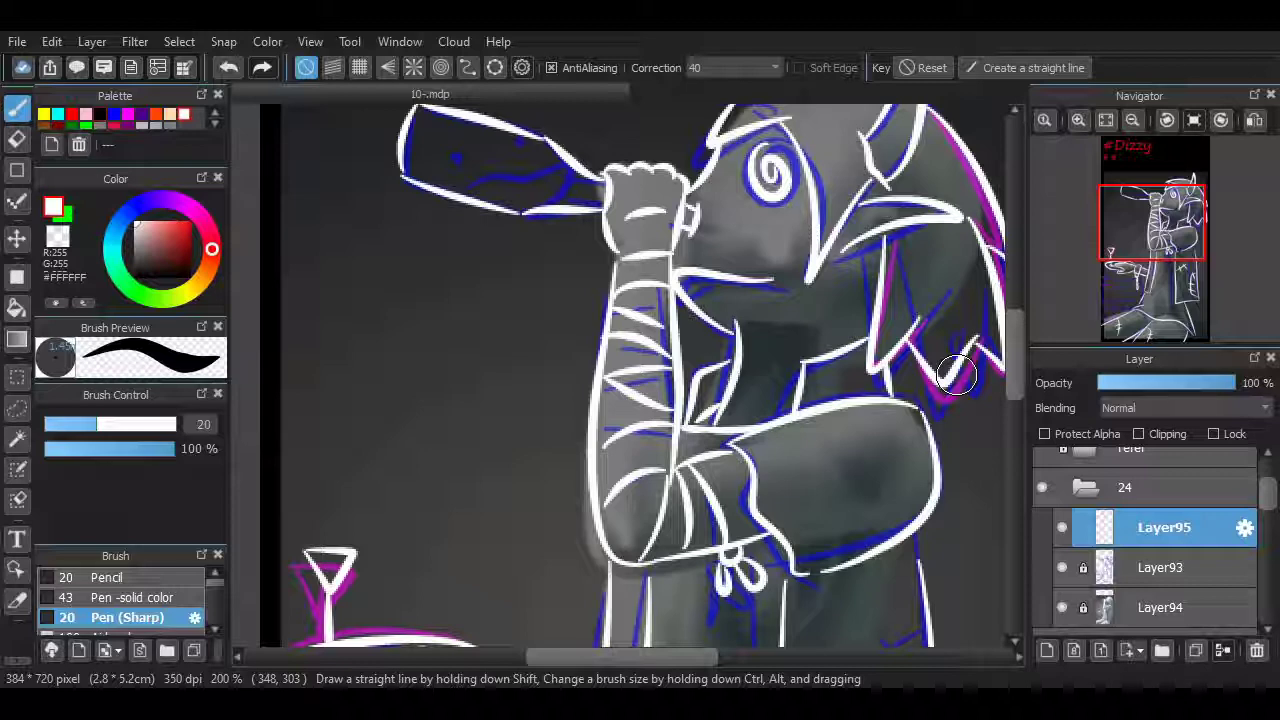
scroll(993, 338, down, 5)
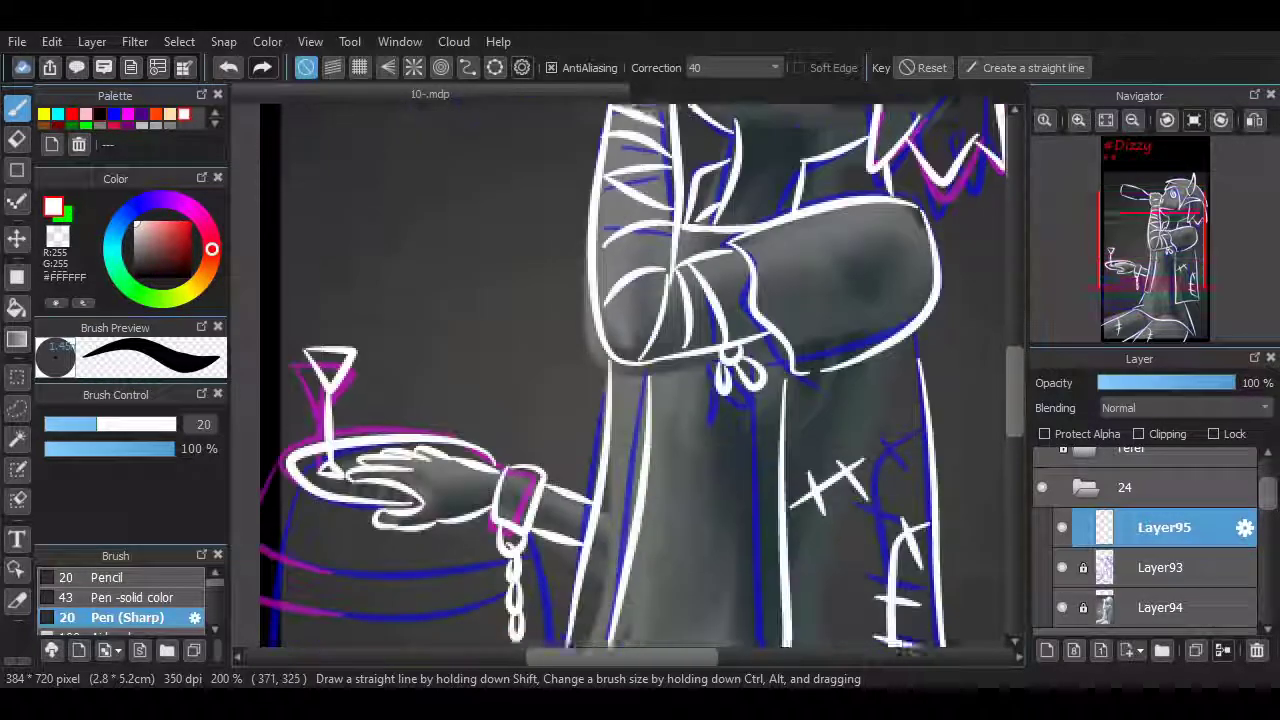
scroll(846, 234, left, 3)
scroll(846, 234, up, 2)
scroll(775, 460, down, 2)
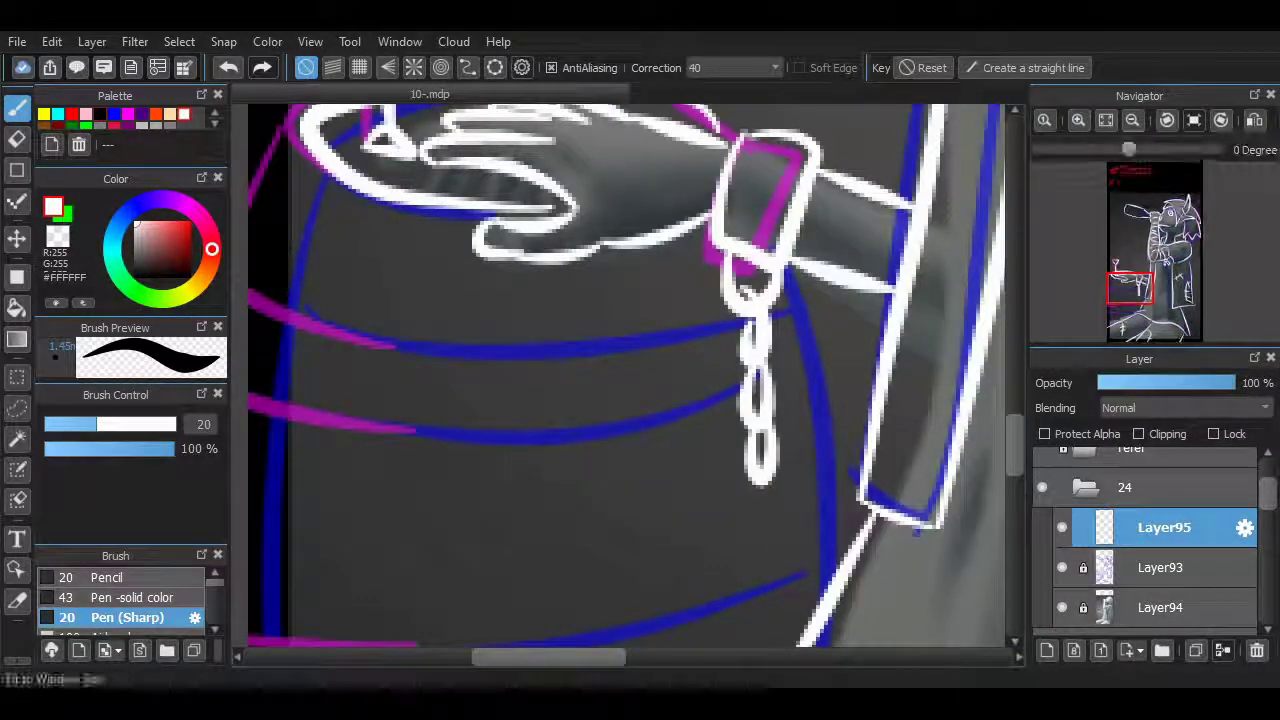
scroll(775, 460, up, 2)
scroll(775, 460, down, 3)
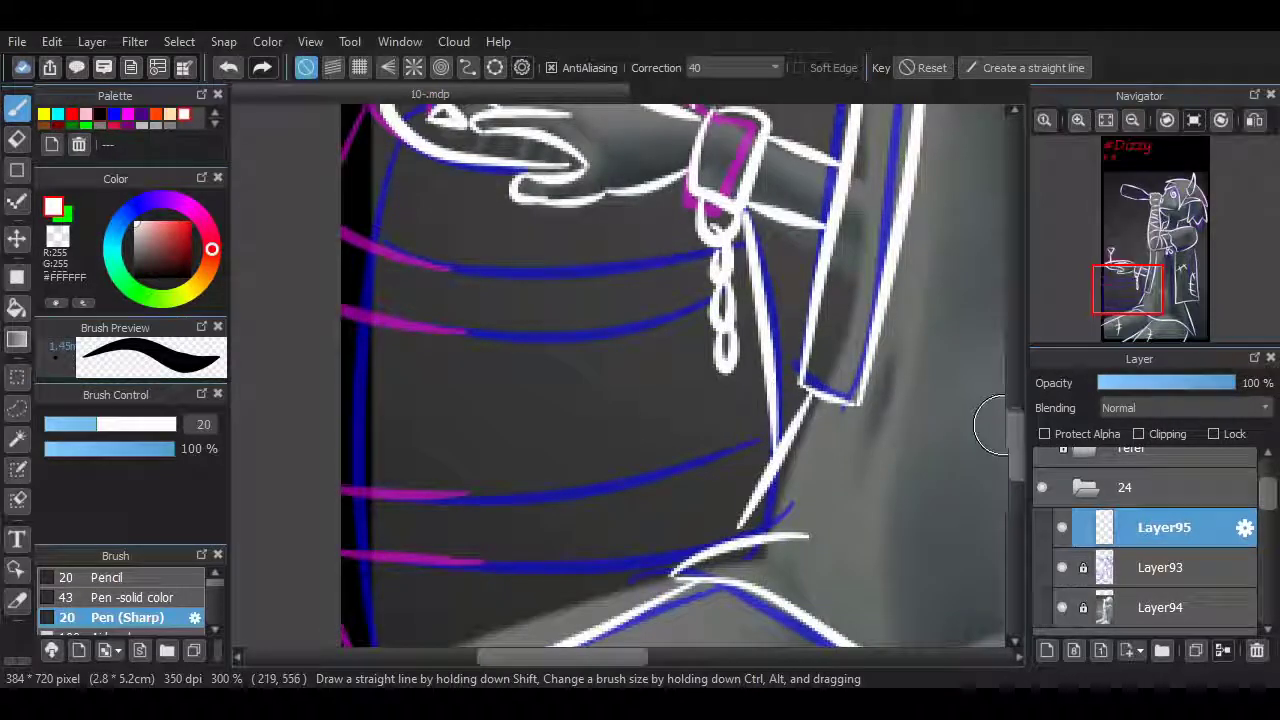
click(1132, 120)
drag(458, 204, 452, 563)
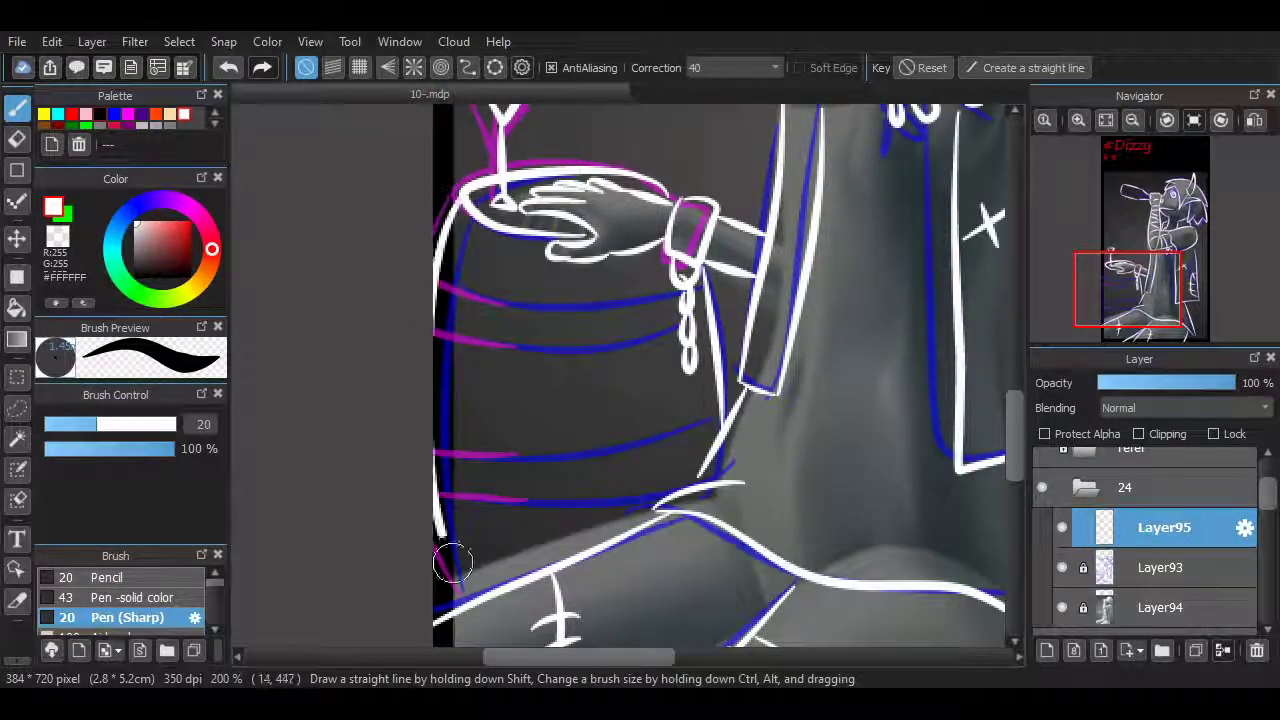
key(ctrl+z)
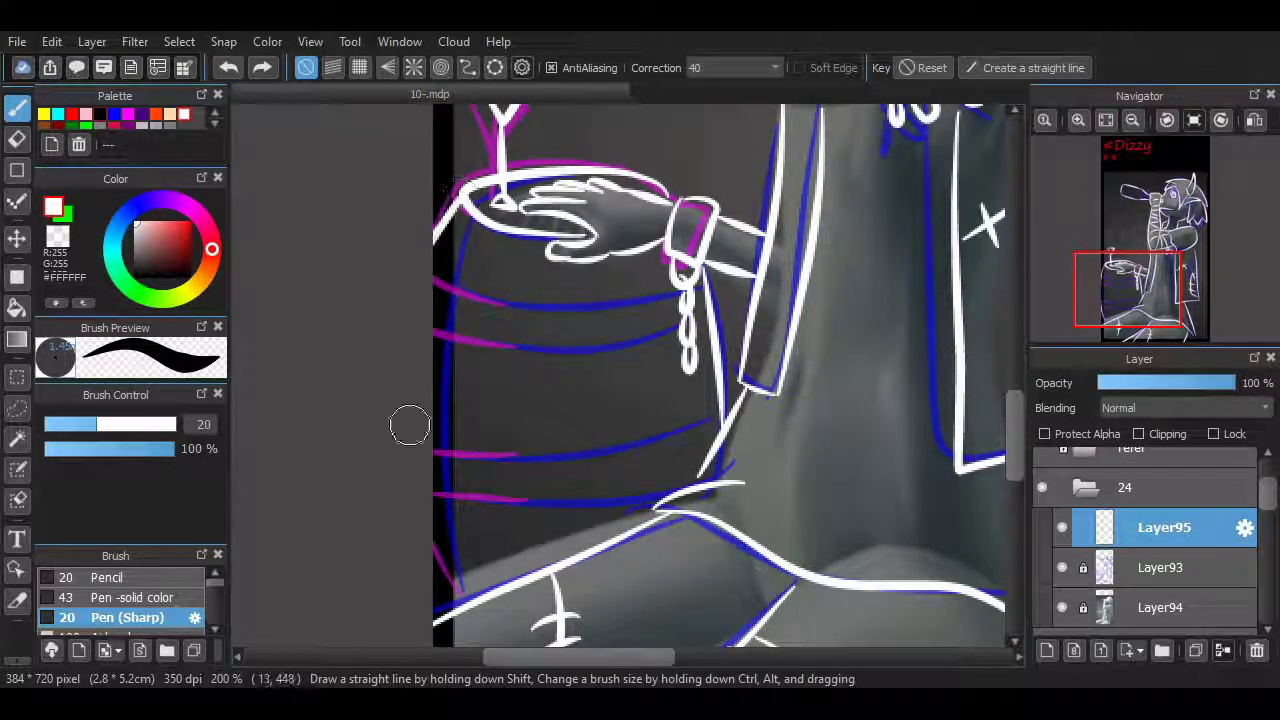
mouse_move(458, 197)
mouse_down()
mouse_move(434, 491)
mouse_move(455, 580)
mouse_up()
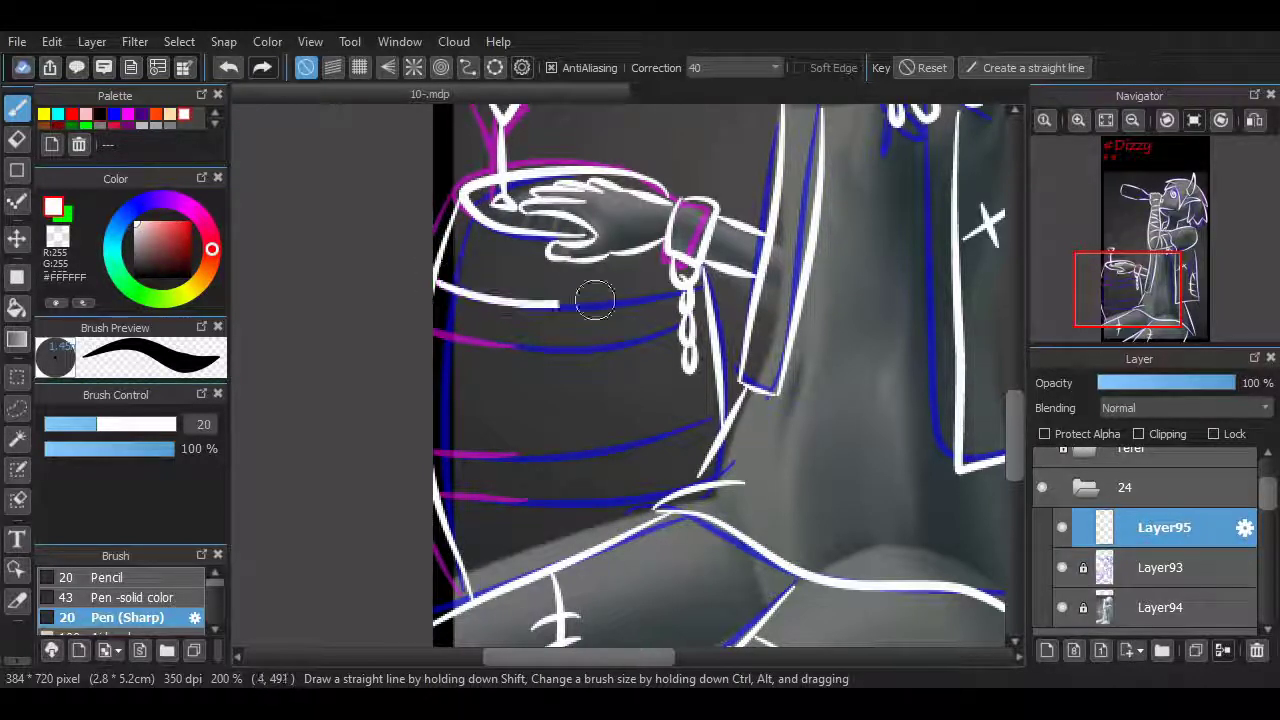
Draw the four curved hoop lines across the barrel in white, two near the rim and two near the base.
drag(440, 280, 705, 298)
drag(437, 335, 705, 320)
key(ctrl+z)
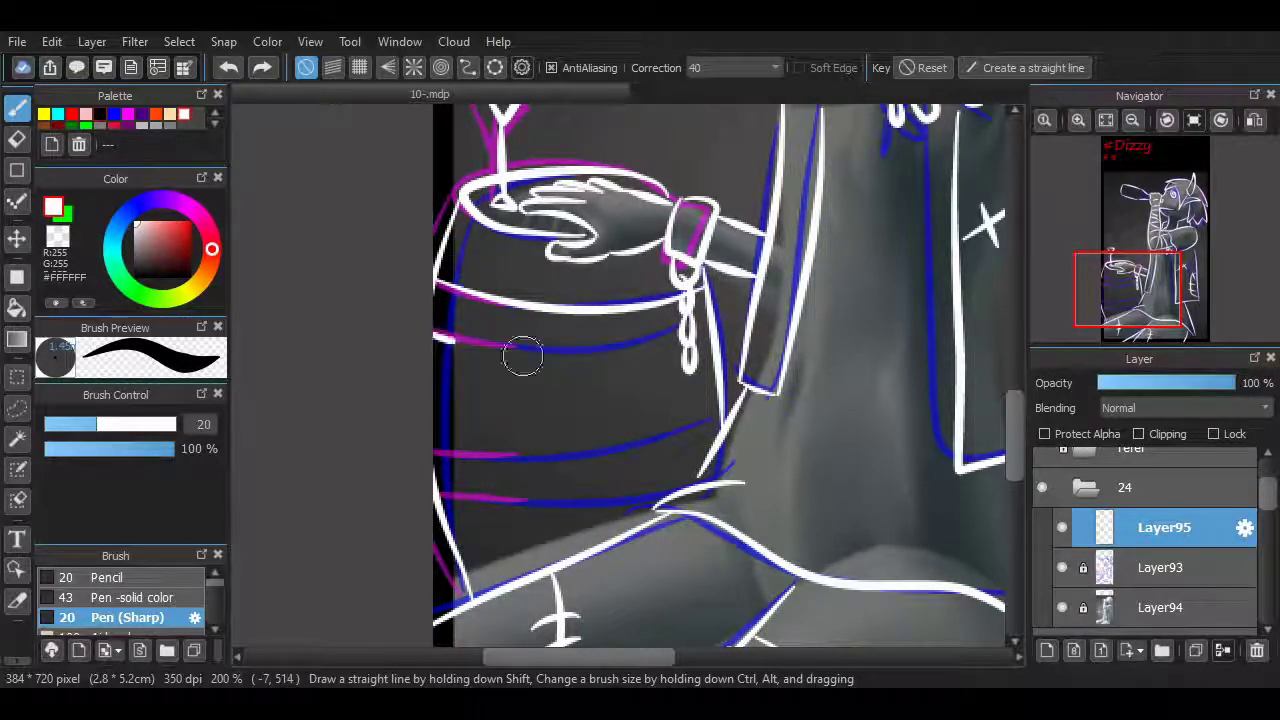
drag(437, 335, 708, 318)
drag(437, 457, 718, 428)
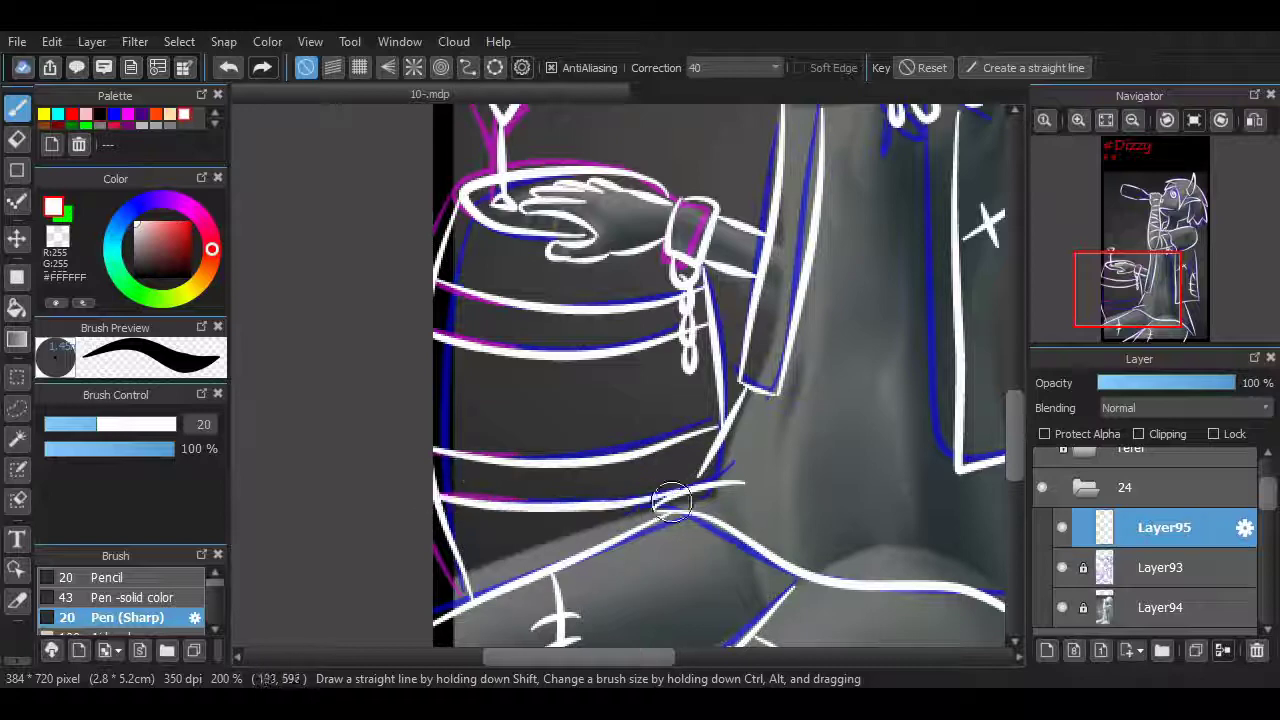
Lock Layer95, hide the coloured sketch and grey painting layers beneath it, and add a new layer on top.
scroll(620, 375, right, 2)
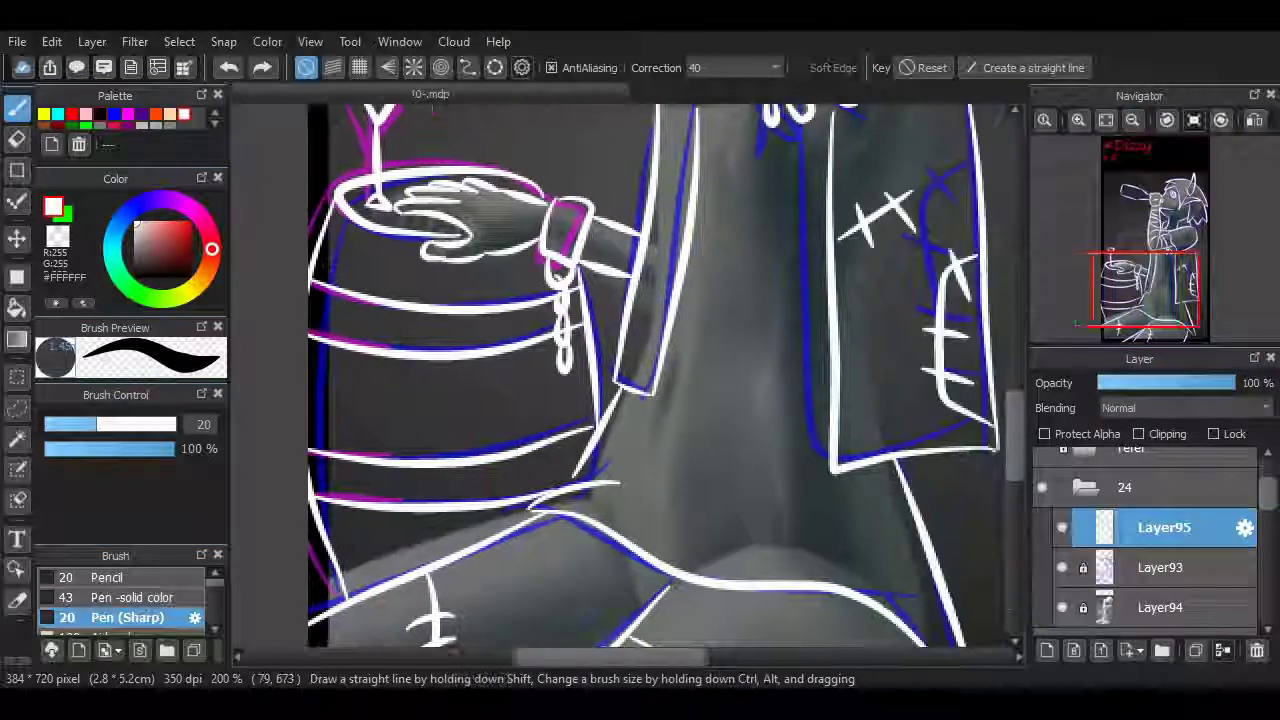
scroll(620, 375, up, 5)
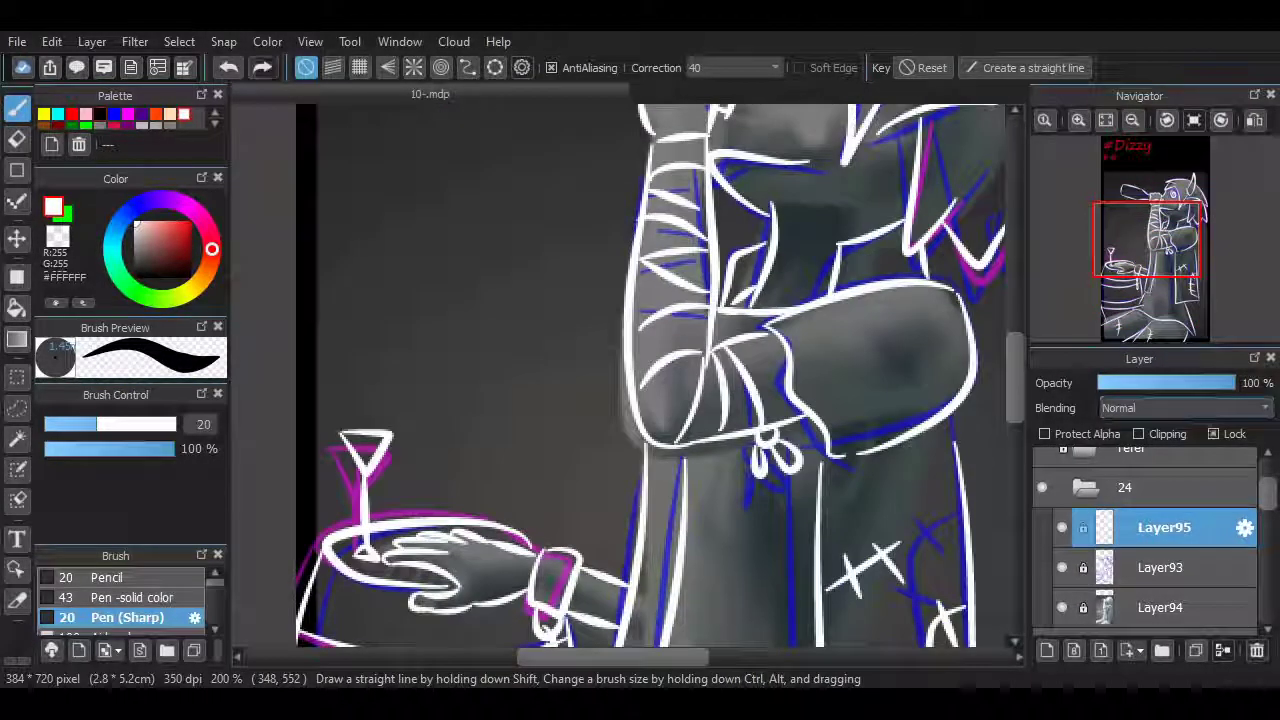
key(ctrl+shift+n)
Draw three curved stave lines down the barrel in white on the new layer, from the rim and hand to the thigh.
scroll(360, 240, up, 3)
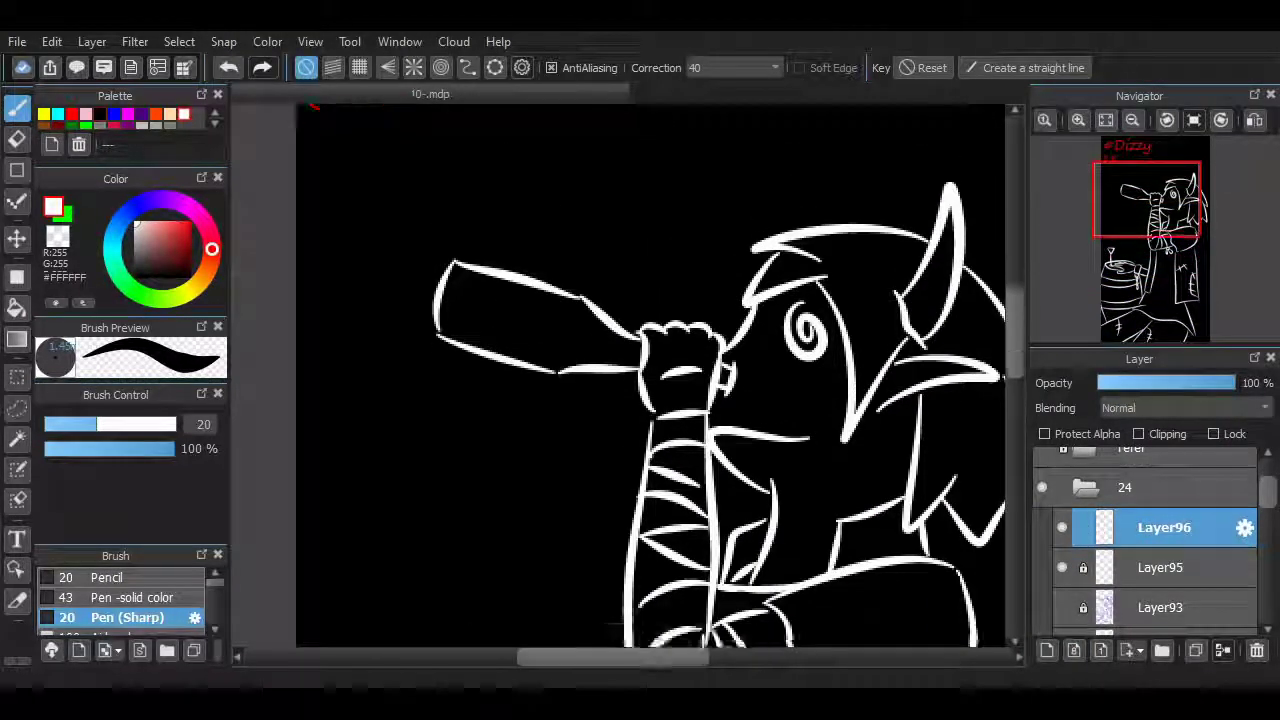
scroll(360, 240, down, 6)
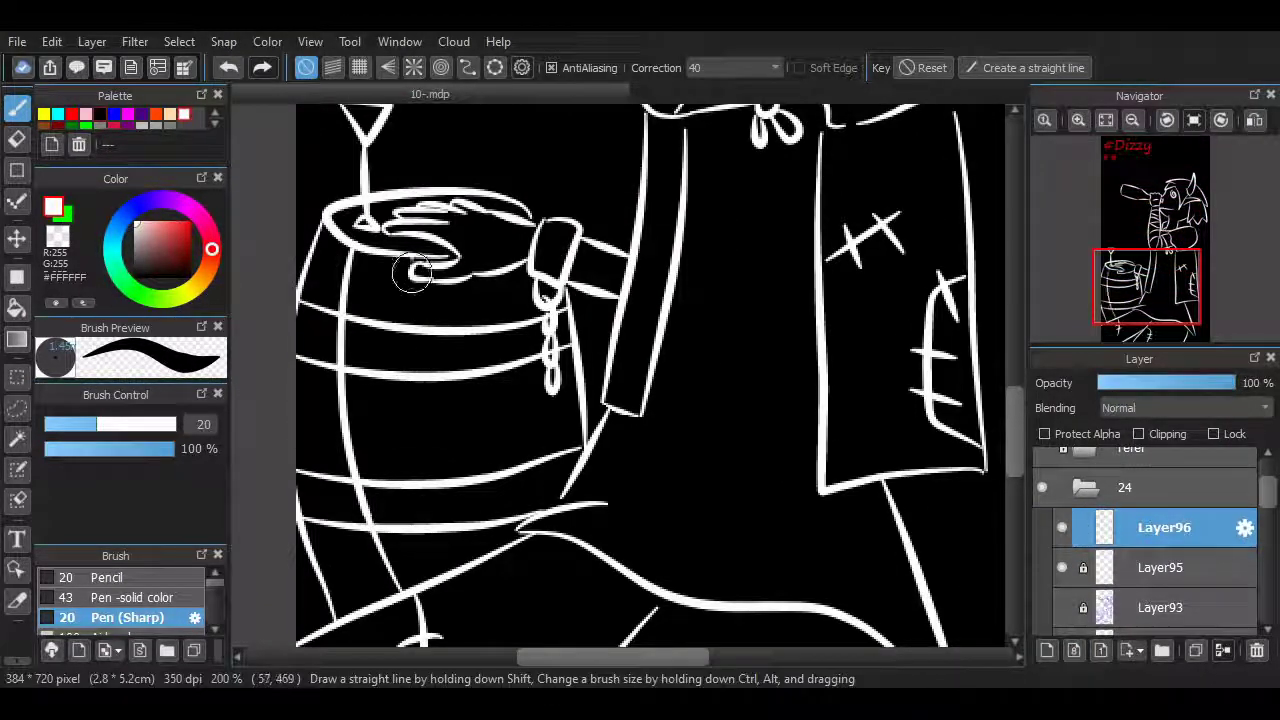
drag(410, 268, 402, 348)
drag(470, 300, 492, 470)
key(ctrl+z)
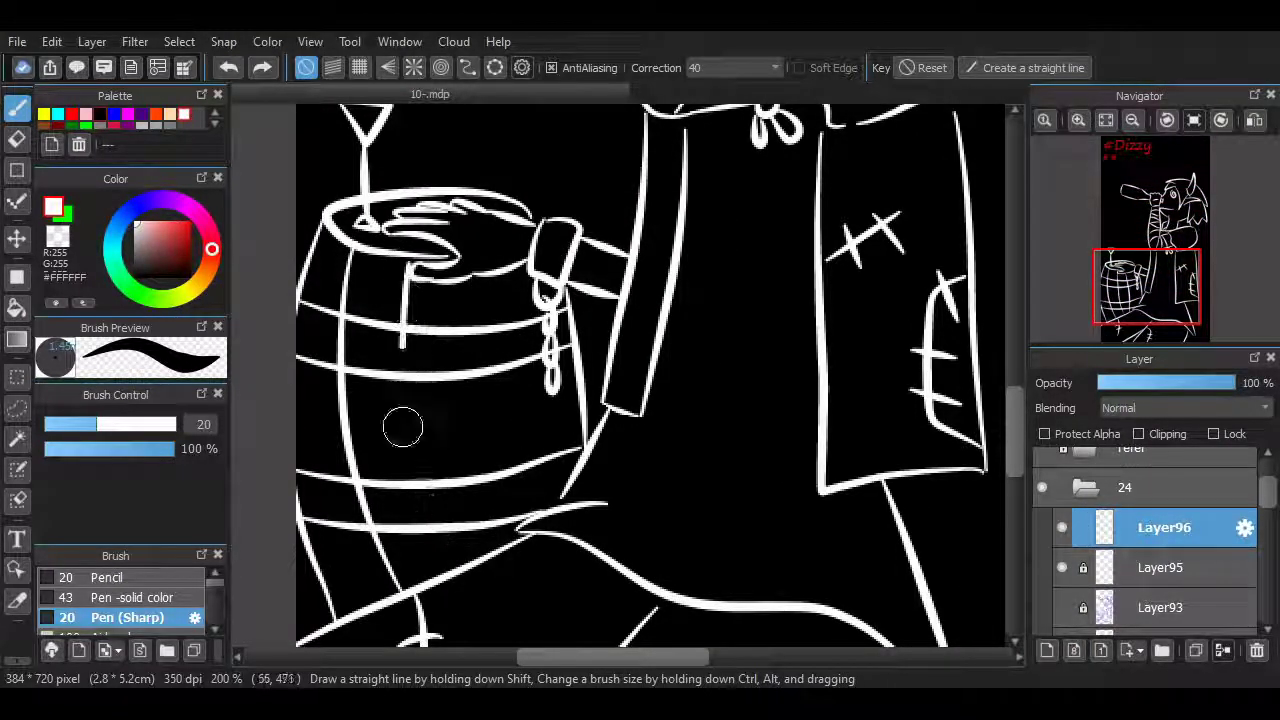
mouse_move(410, 545)
mouse_down()
mouse_move(423, 306)
mouse_move(485, 520)
mouse_up()
key(ctrl+z)
drag(470, 262, 486, 540)
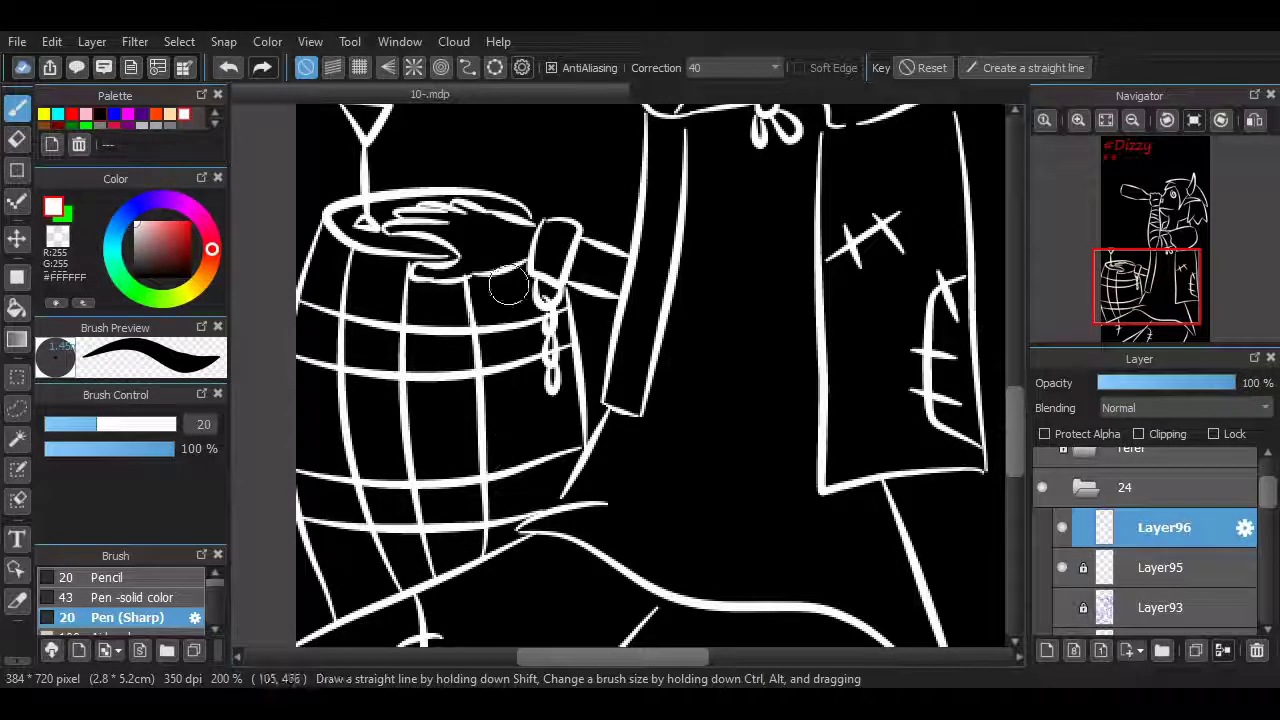
Draw a fourth curved stave line down the barrel, then erase the stave segments crossing the bands between the paired hoops.
drag(508, 287, 545, 505)
key(e)
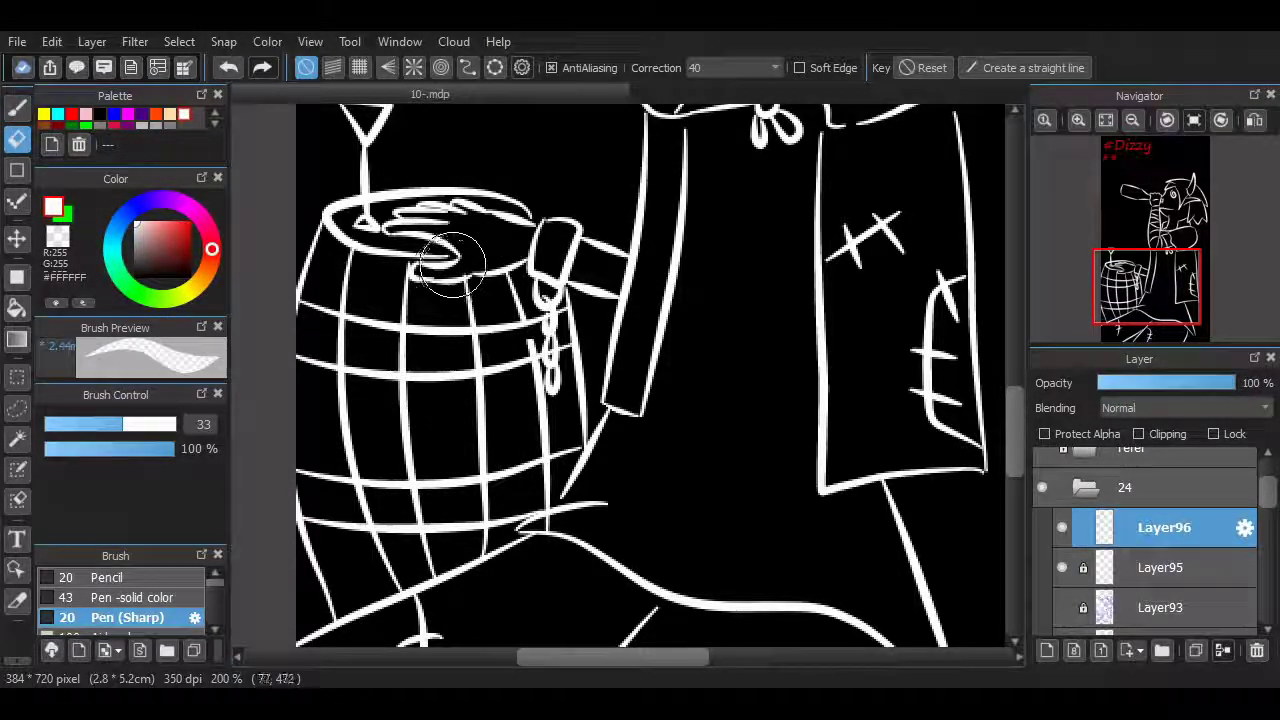
drag(458, 268, 490, 292)
drag(376, 332, 422, 356)
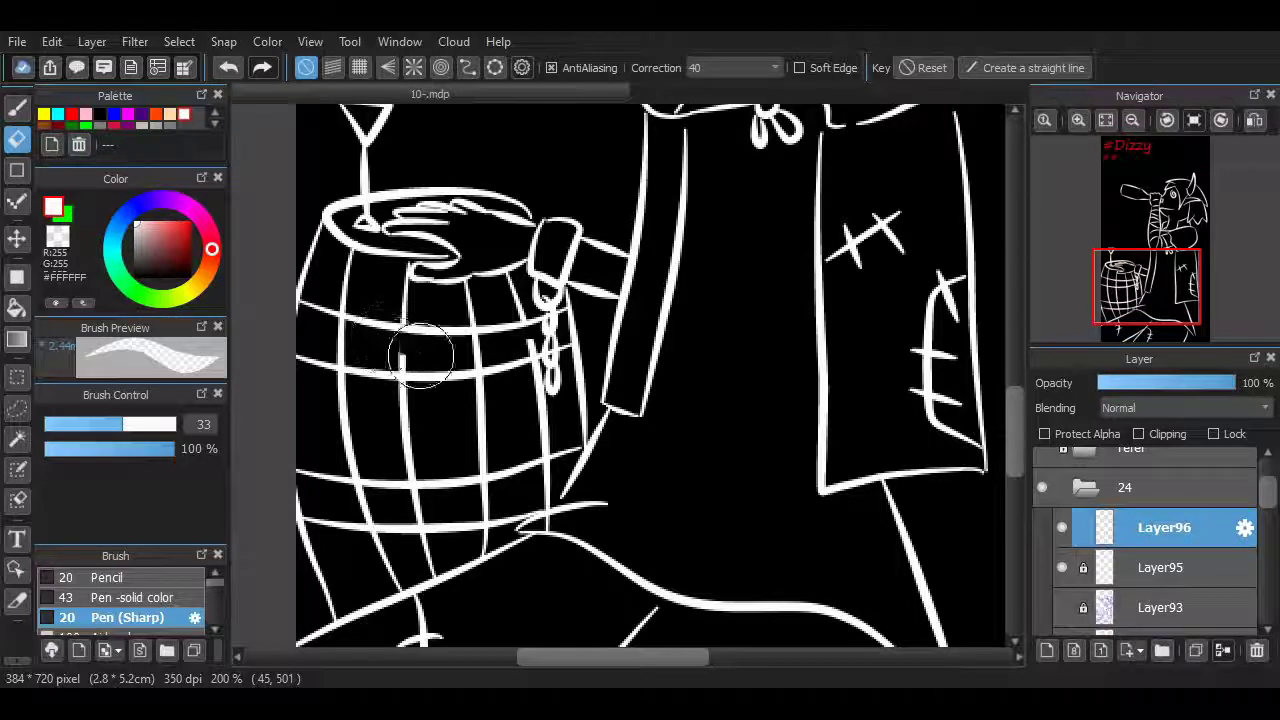
key(ctrl+z)
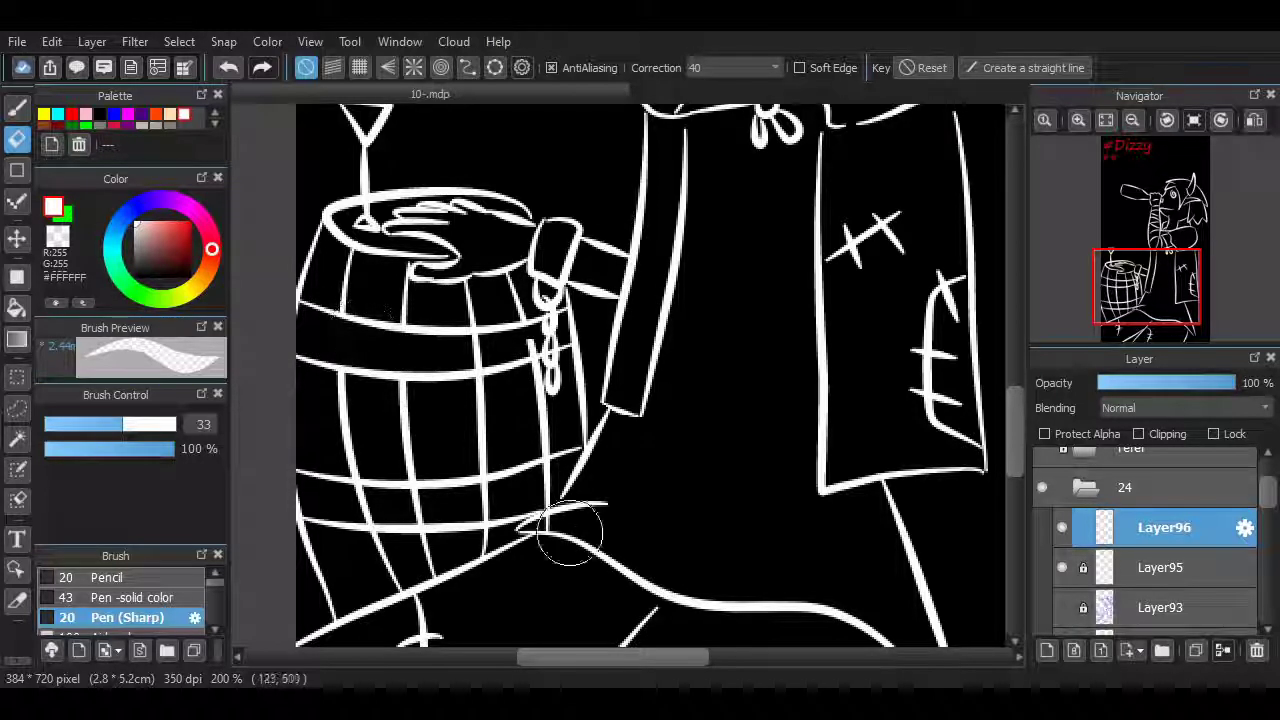
mouse_move(555, 468)
mouse_down()
mouse_move(550, 505)
mouse_move(558, 472)
mouse_up()
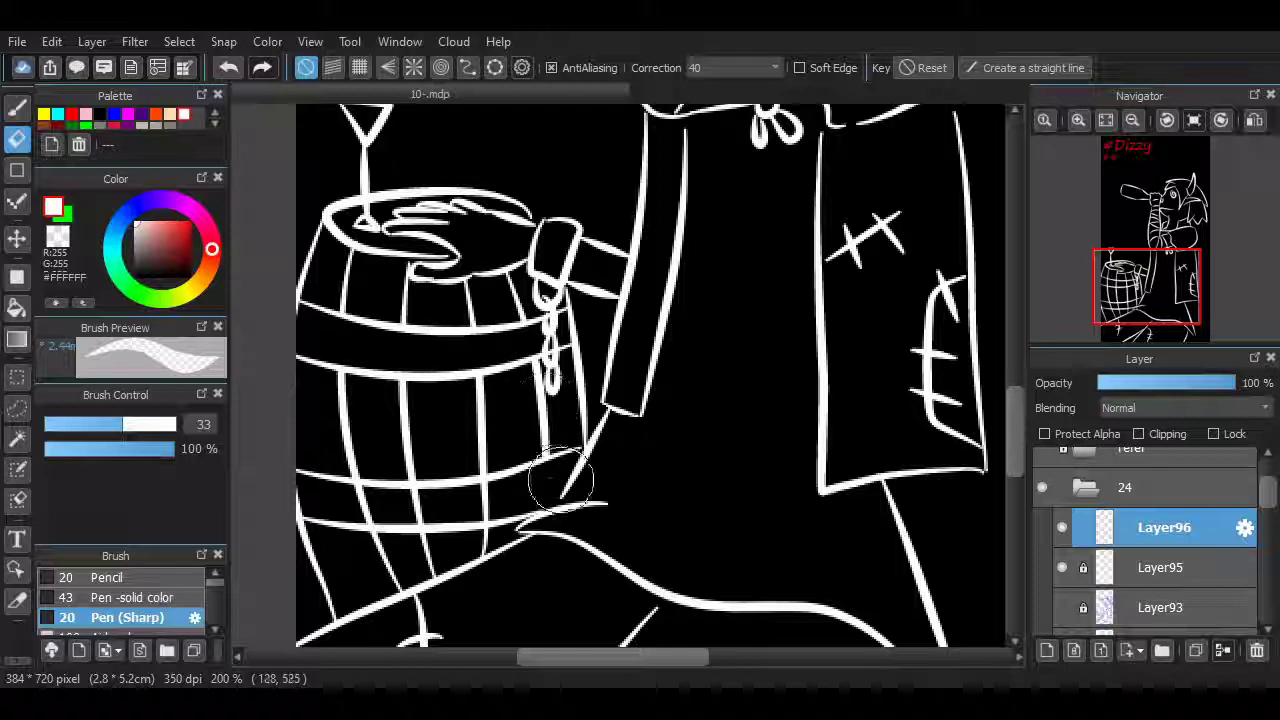
click(483, 510)
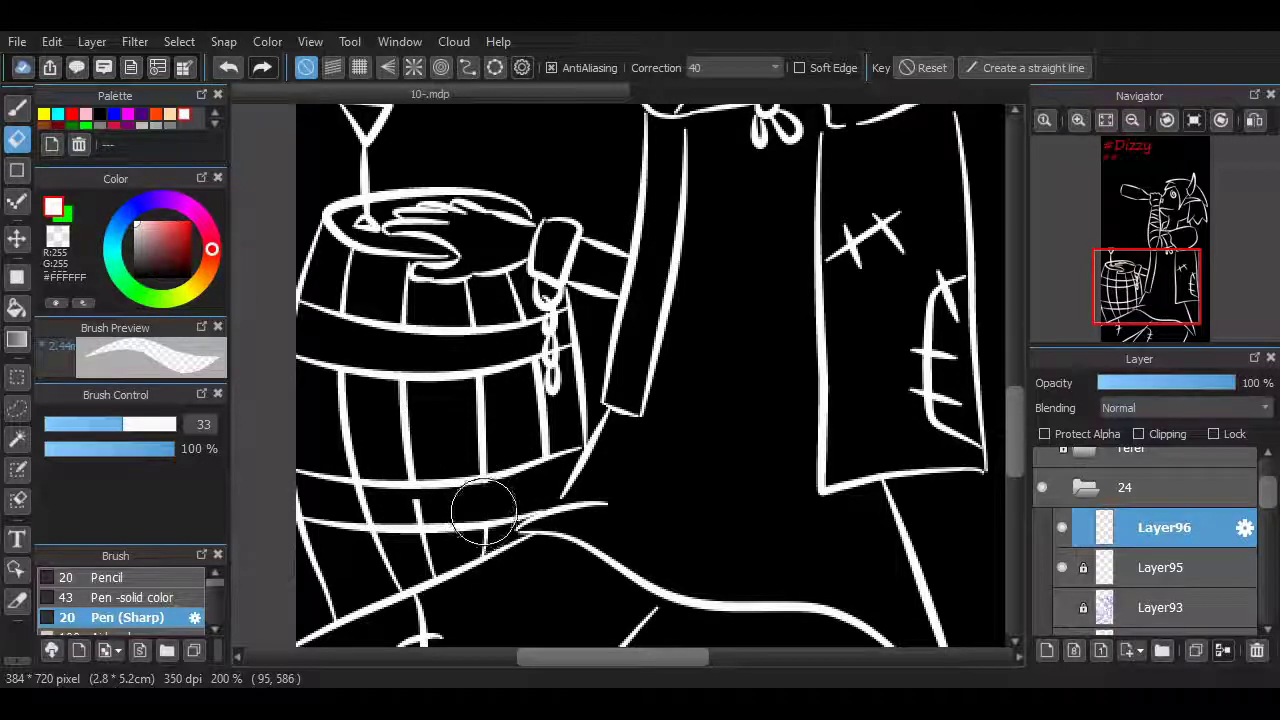
mouse_move(405, 503)
mouse_down()
mouse_move(360, 486)
mouse_move(375, 517)
mouse_up()
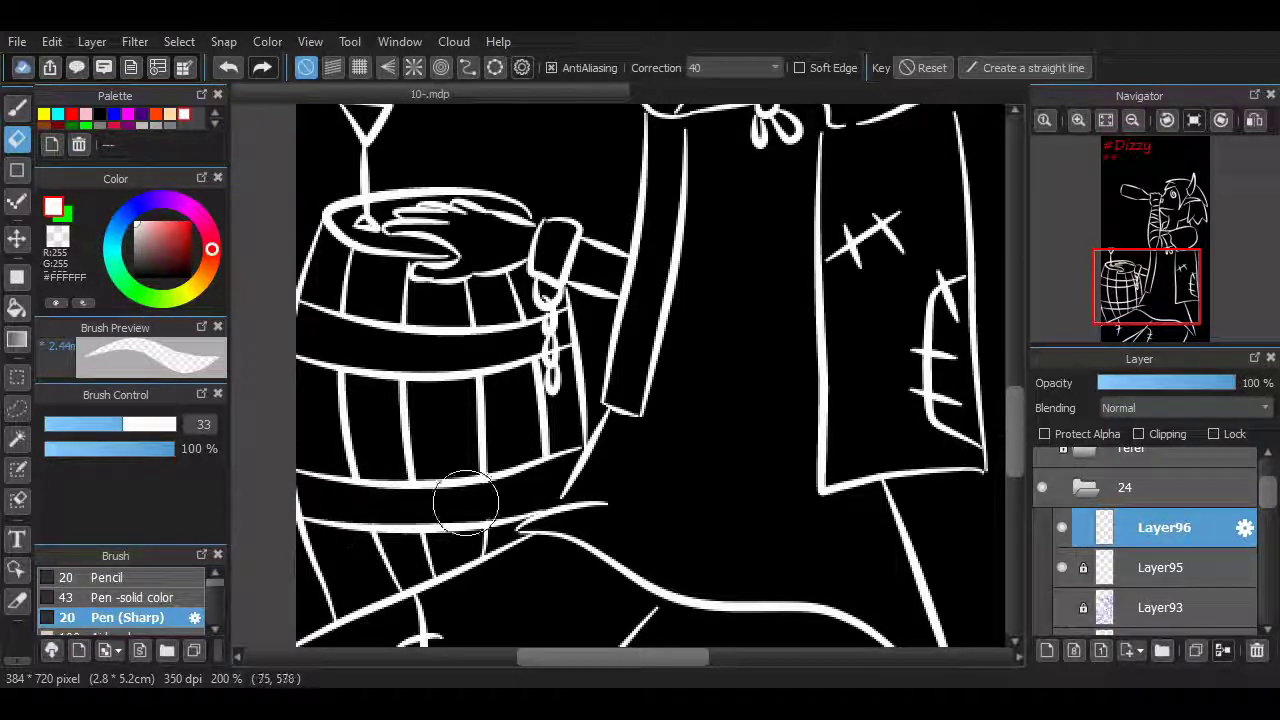
Move Layer95 above Layer96, lock Layer95, and make Layer96 active with red #FF0000 as the drawing colour.
key(p)
scroll(529, 600, up, 5)
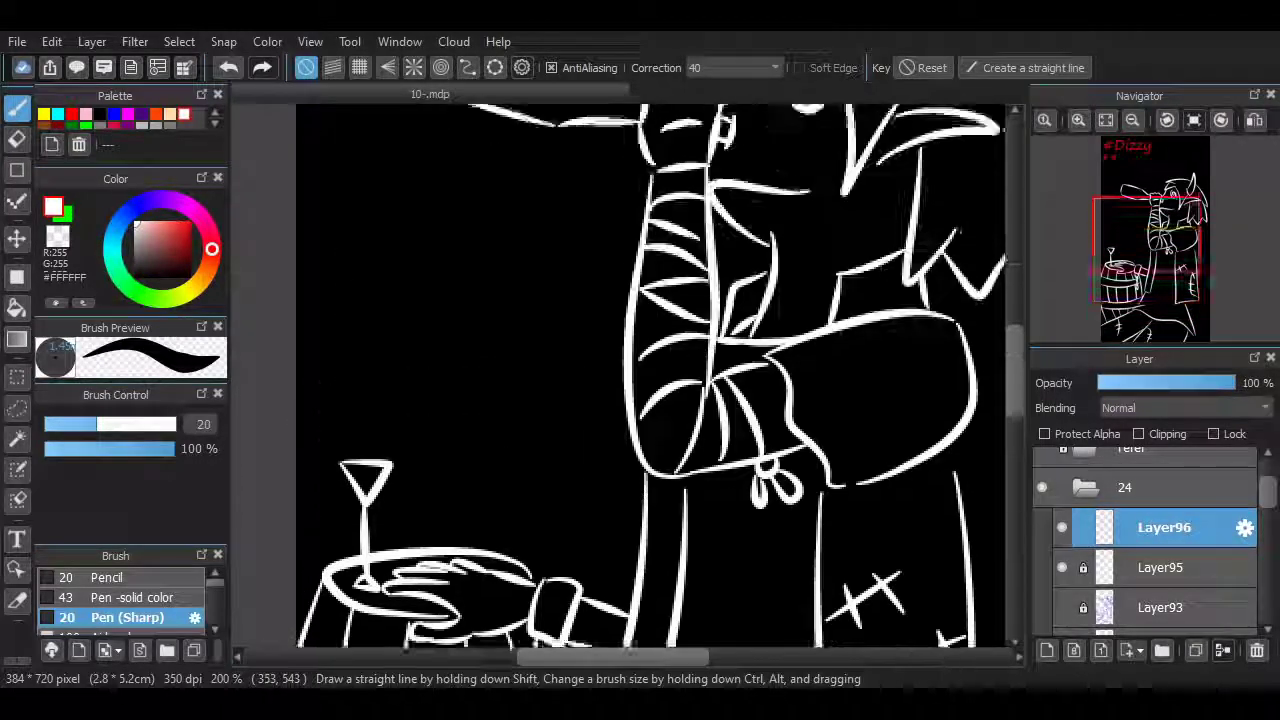
scroll(660, 380, up, 3)
click(1160, 567)
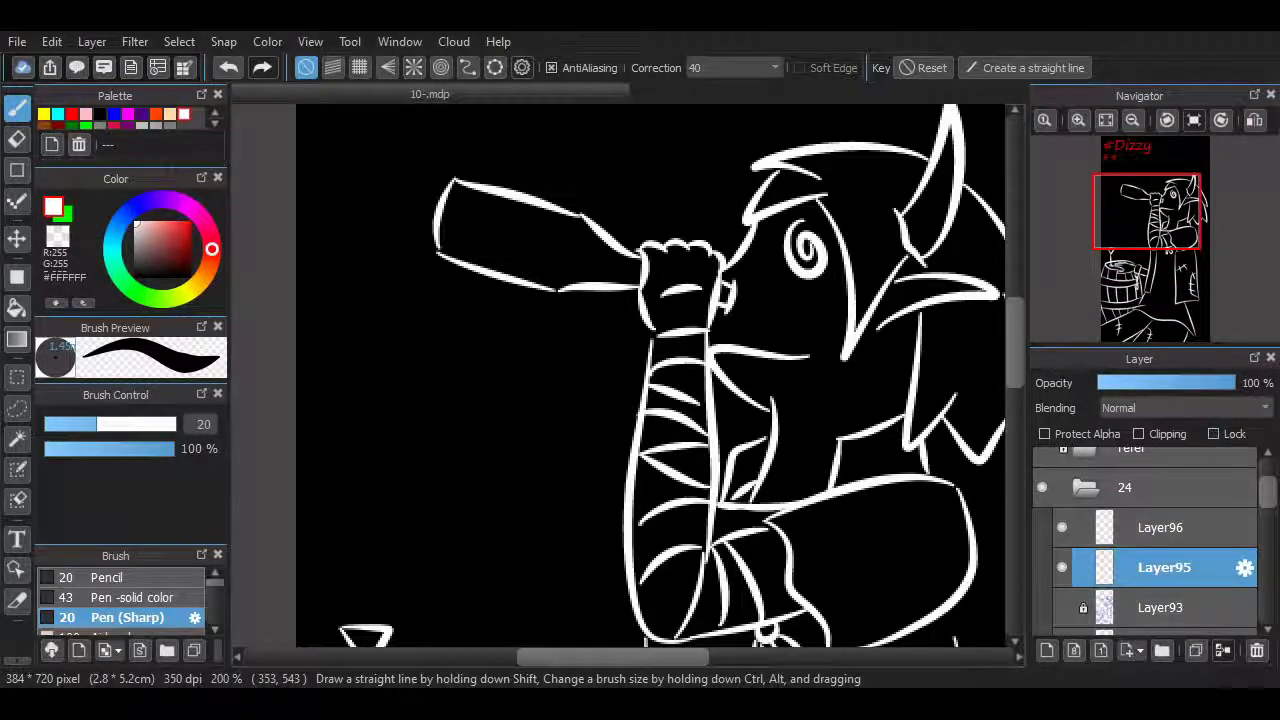
scroll(650, 375, down, 12)
click(1160, 527)
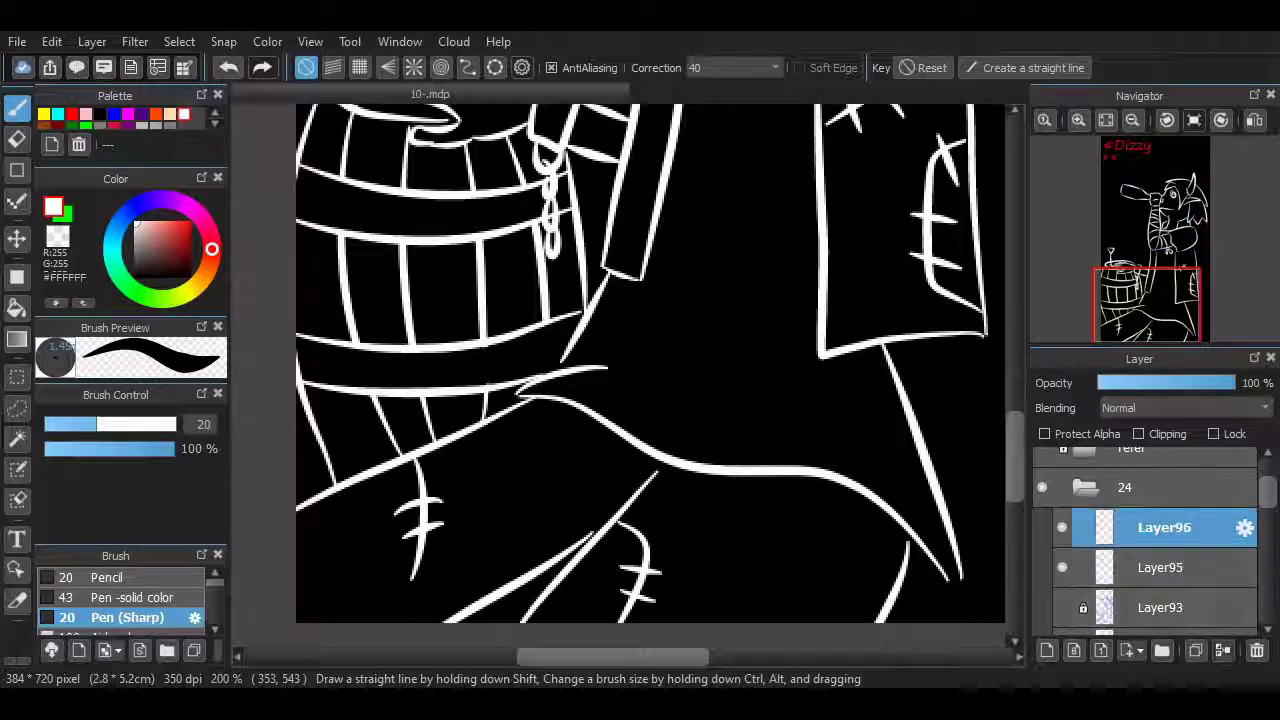
drag(1160, 567, 1160, 520)
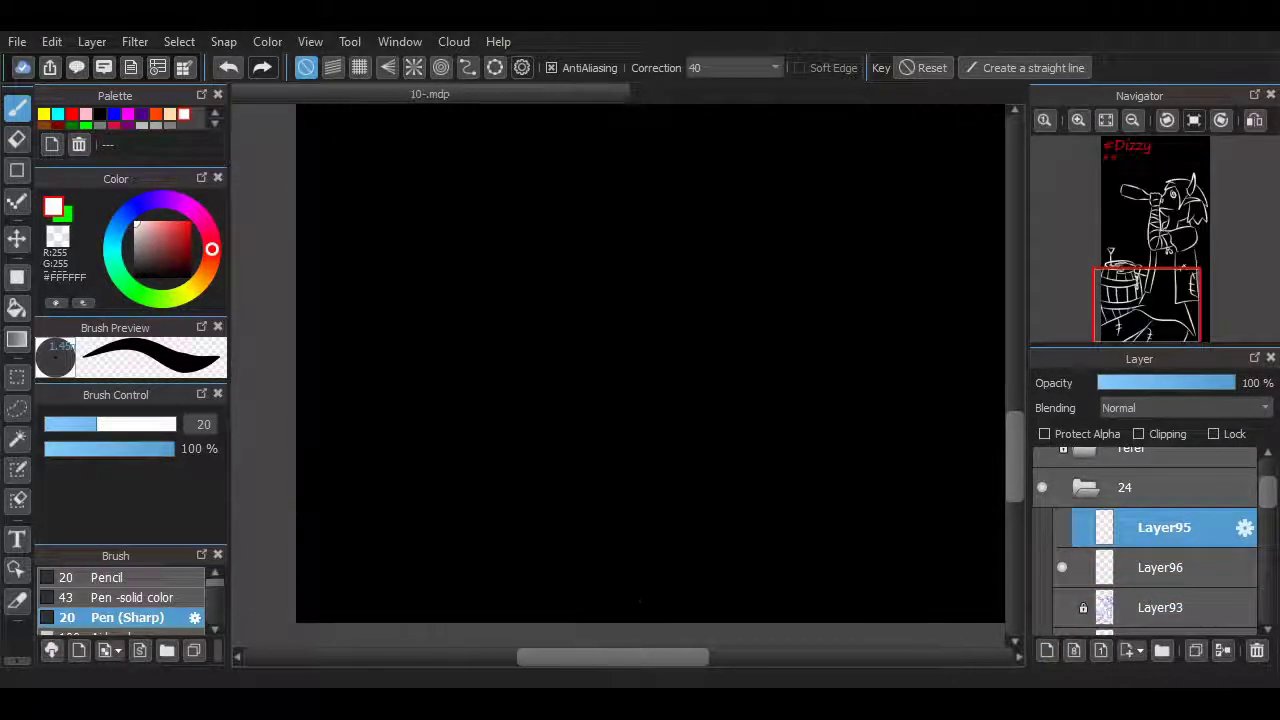
click(1160, 567)
click(184, 114)
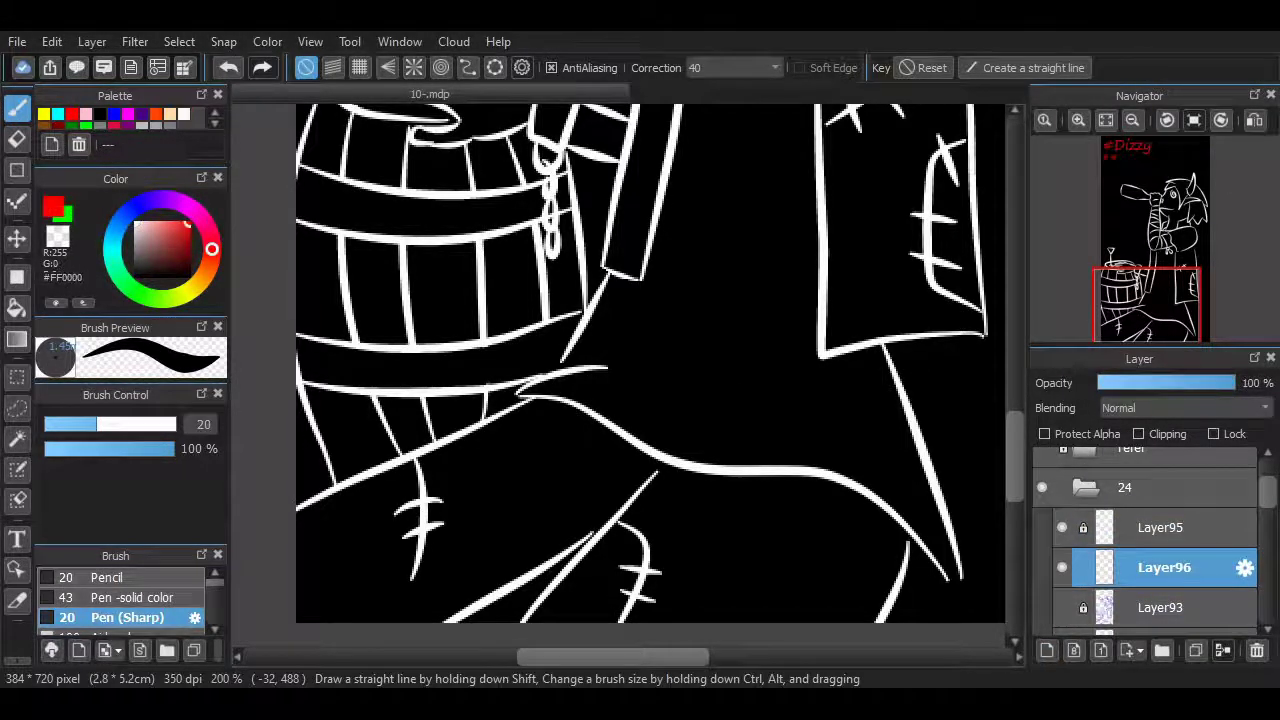
drag(503, 505, 655, 522)
key(ctrl+z)
drag(522, 389, 607, 371)
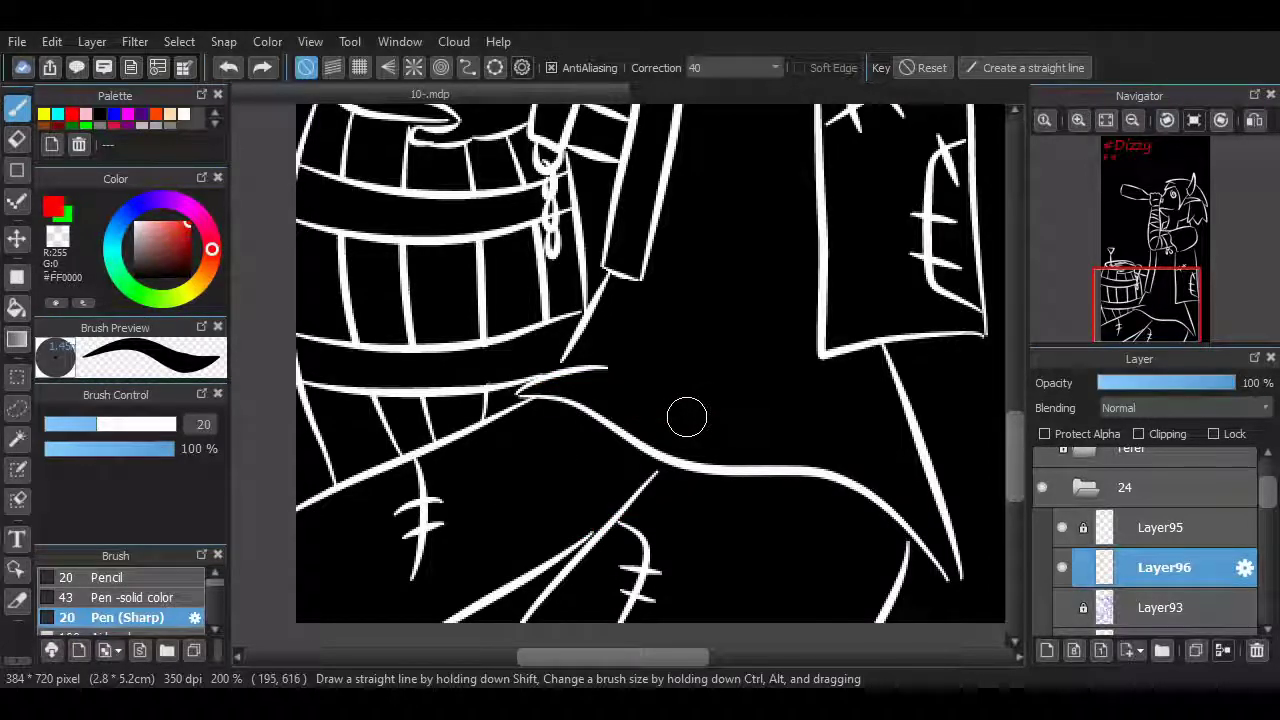
Show the blue sketch and draw a wavy red liquid line with small bubbles inside the bottle, erasing the end outside its outline.
scroll(985, 325, up, 10)
scroll(649, 249, up, 1)
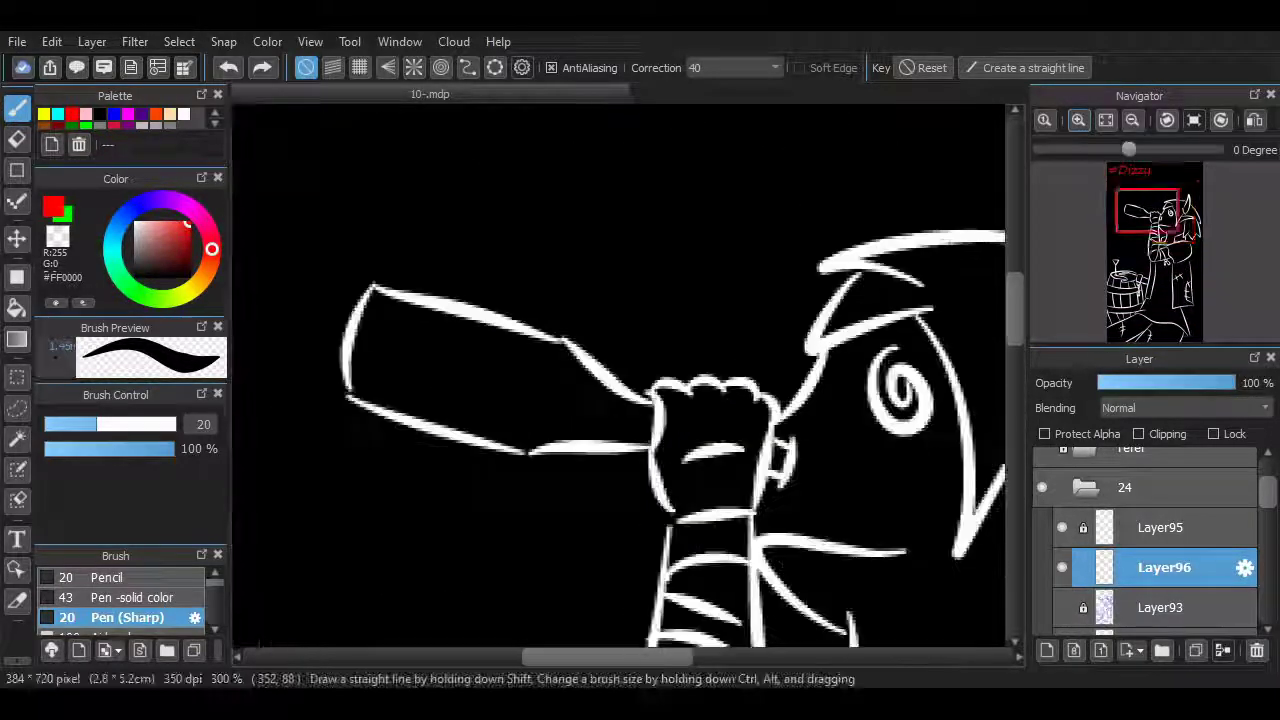
drag(488, 432, 529, 414)
key(ctrl+z)
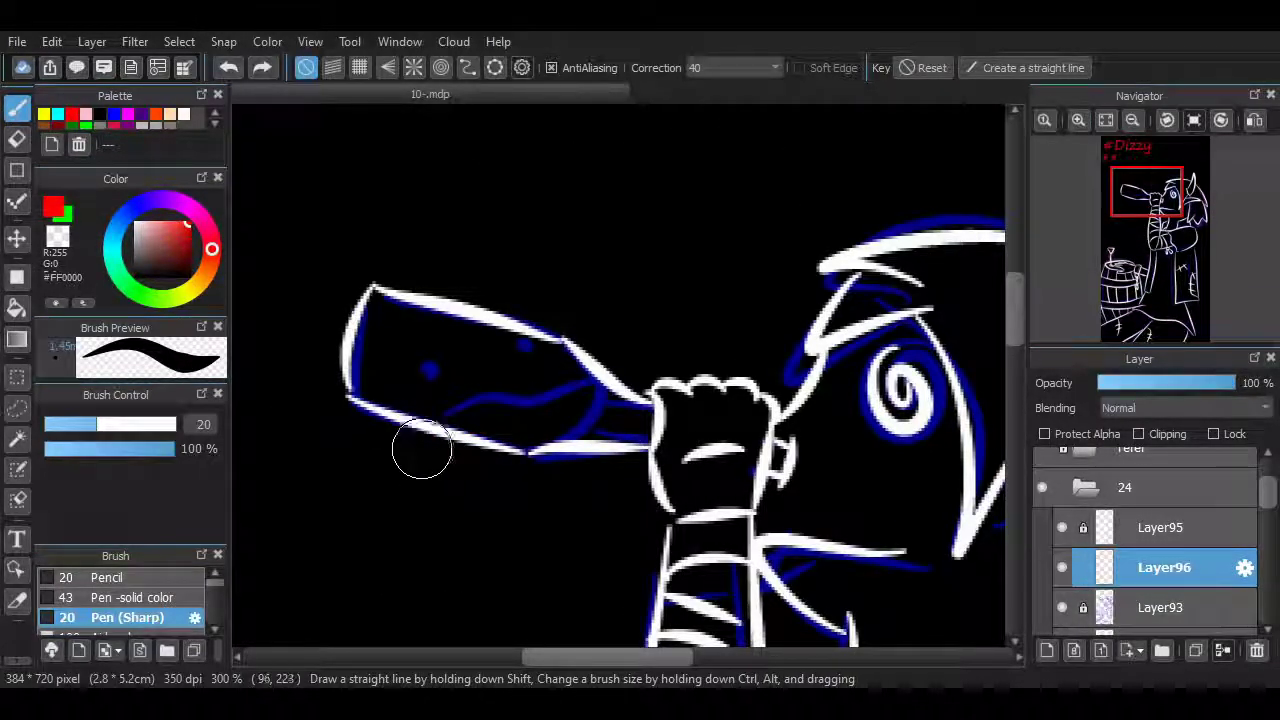
drag(420, 455, 612, 378)
key(e)
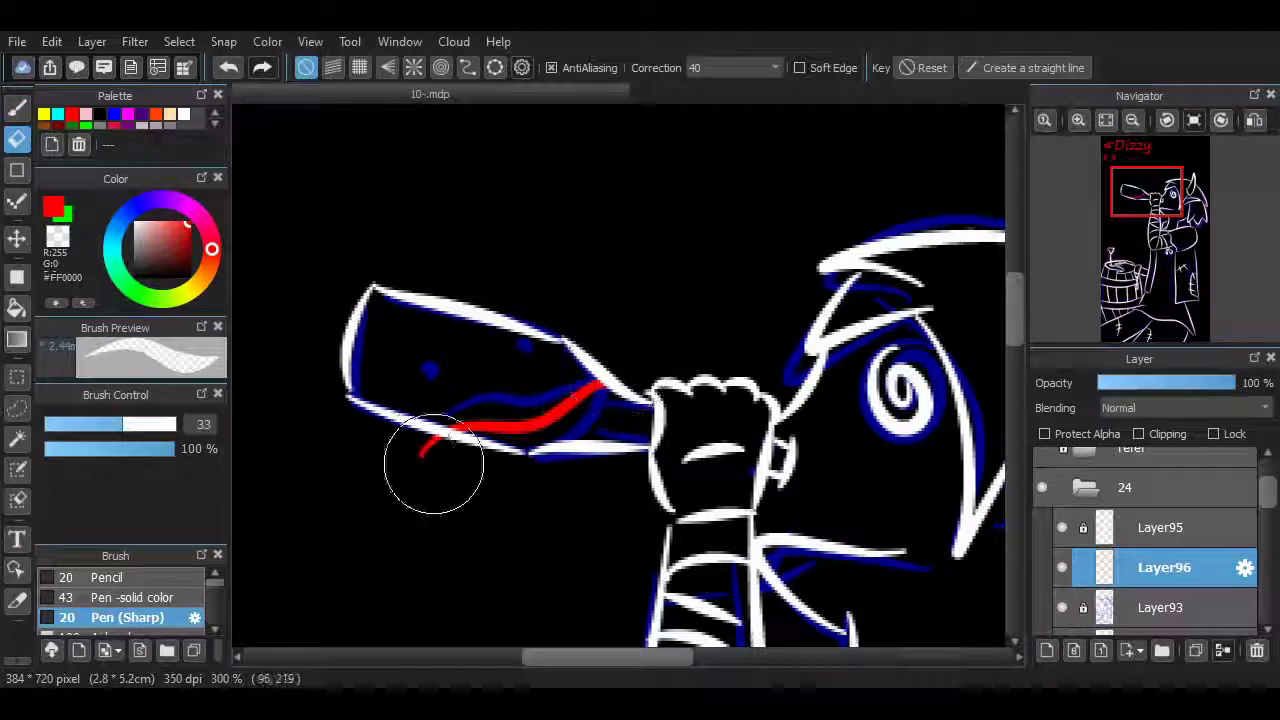
drag(429, 466, 443, 418)
key(b)
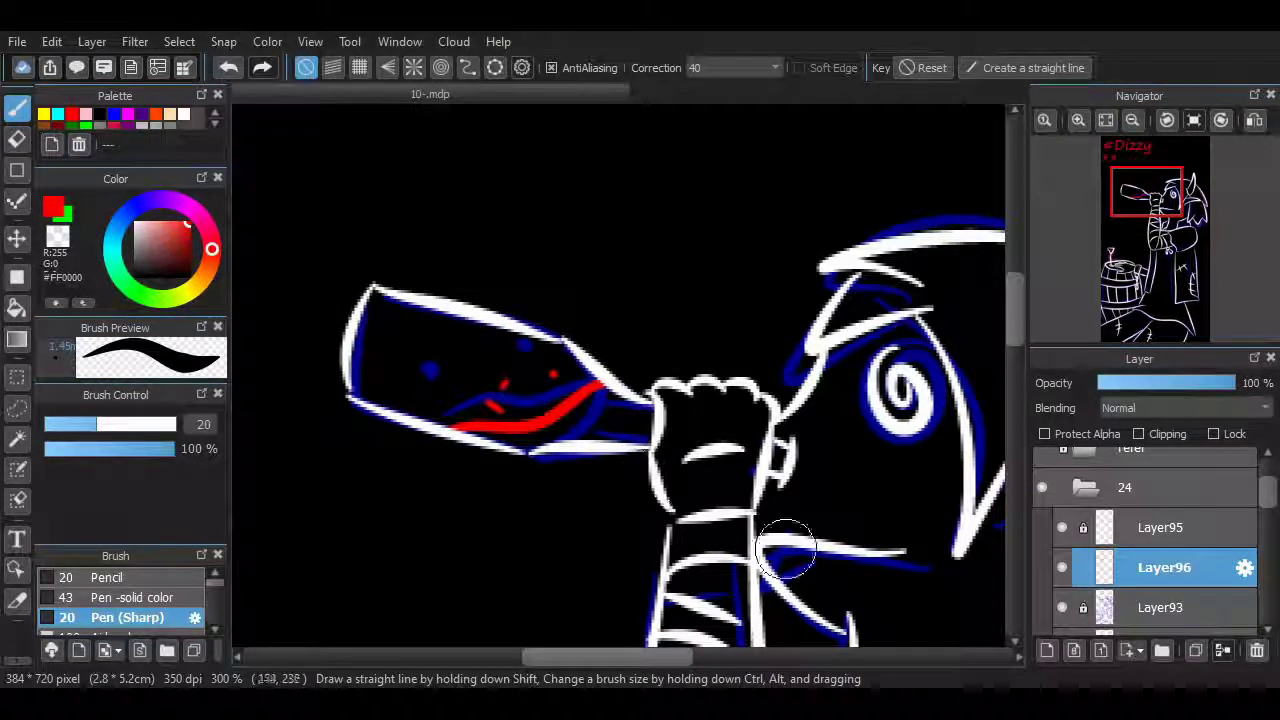
Draw a red drip ending in a drop below the bottle's mouth and red liquid inside the cocktail glass, erasing the overshoot.
mouse_move(794, 543)
mouse_down()
mouse_move(634, 514)
mouse_move(641, 532)
mouse_move(634, 437)
mouse_move(617, 500)
mouse_move(628, 531)
mouse_up()
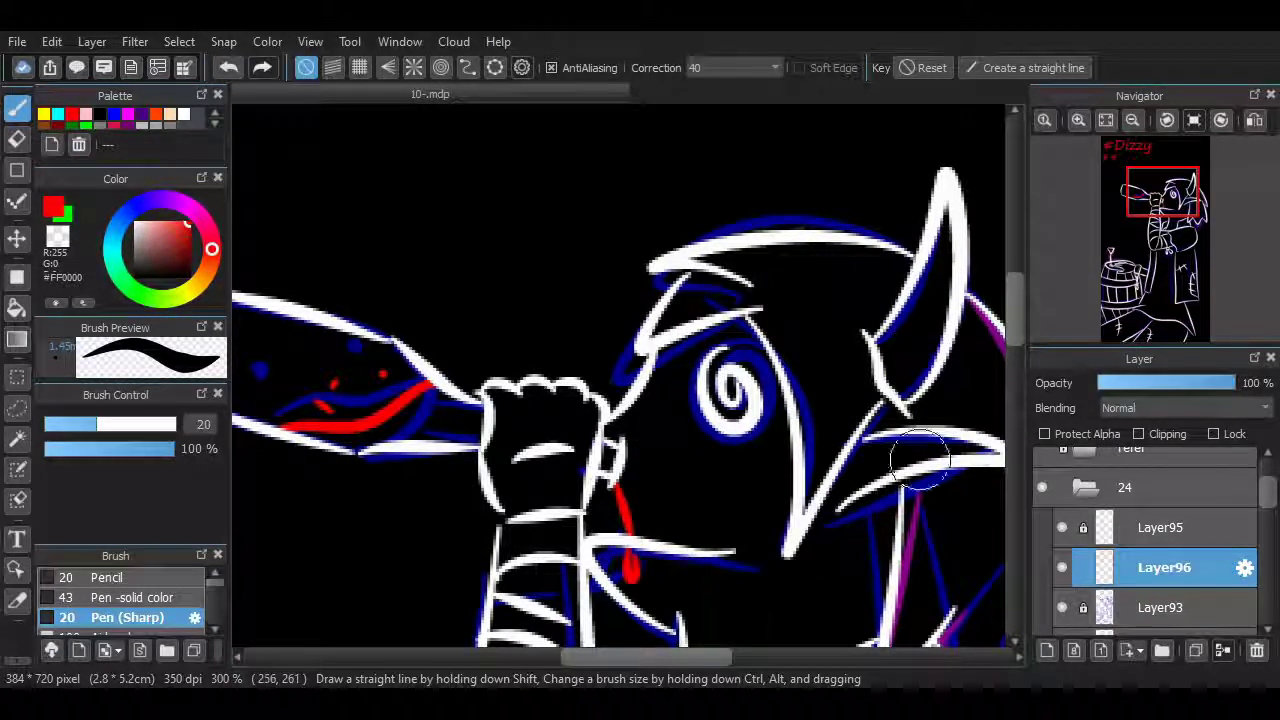
mouse_move(918, 458)
mouse_down()
mouse_move(818, 388)
mouse_move(757, 500)
mouse_move(287, 435)
mouse_move(287, 268)
mouse_move(340, 303)
mouse_up()
key(ctrl+z)
key(e)
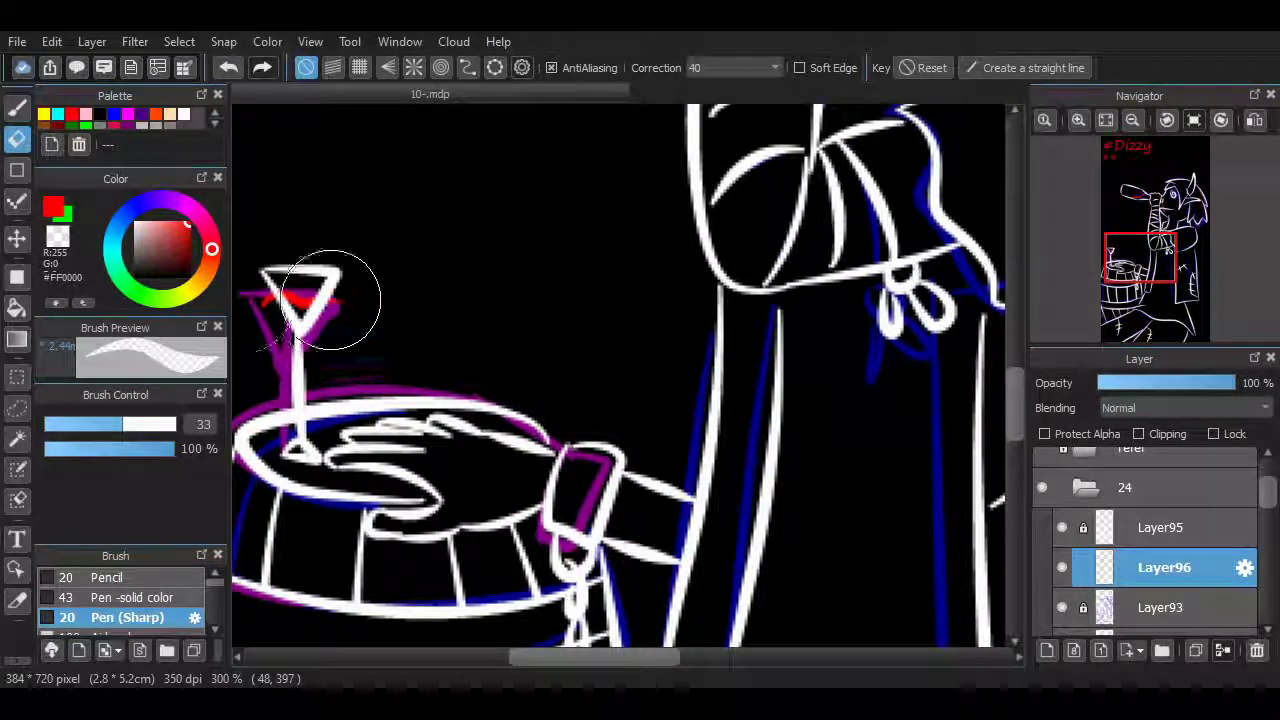
key(b)
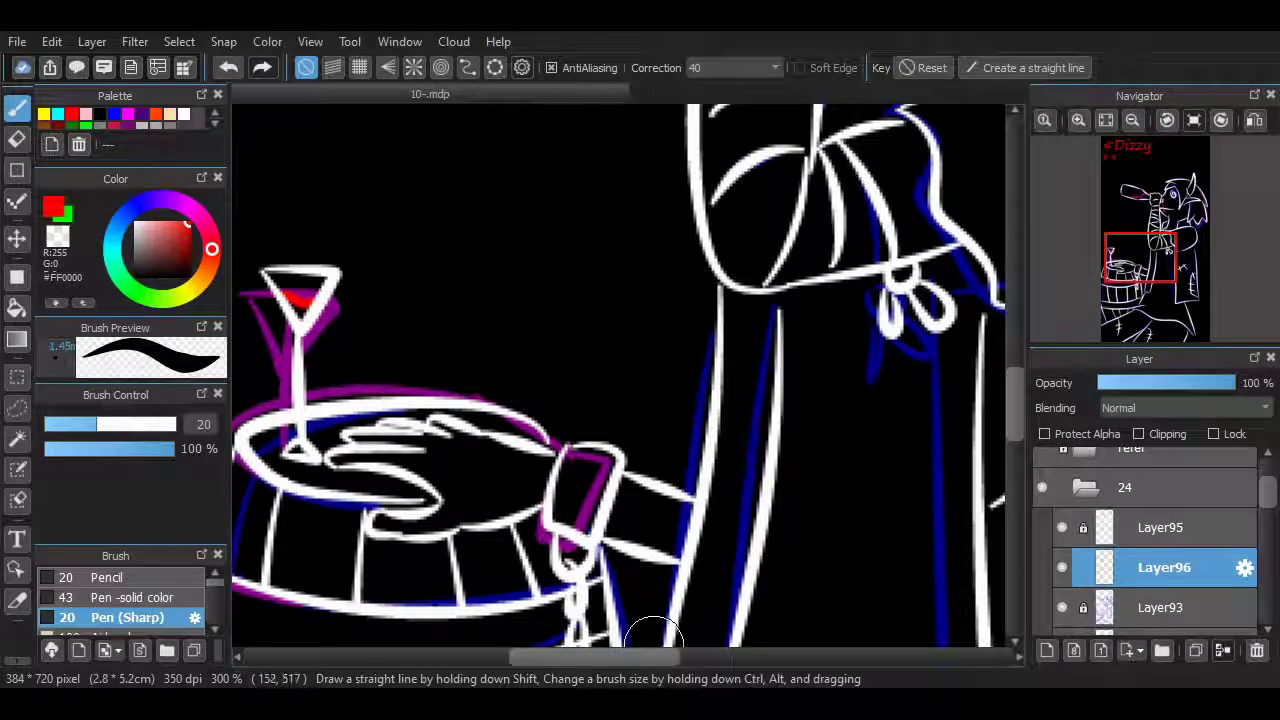
Draw a curved red line from the thigh to the back line below the coat hem, erase its overshoot, and hide the sketch.
drag(653, 632, 398, 612)
drag(960, 400, 937, 557)
drag(700, 110, 730, 640)
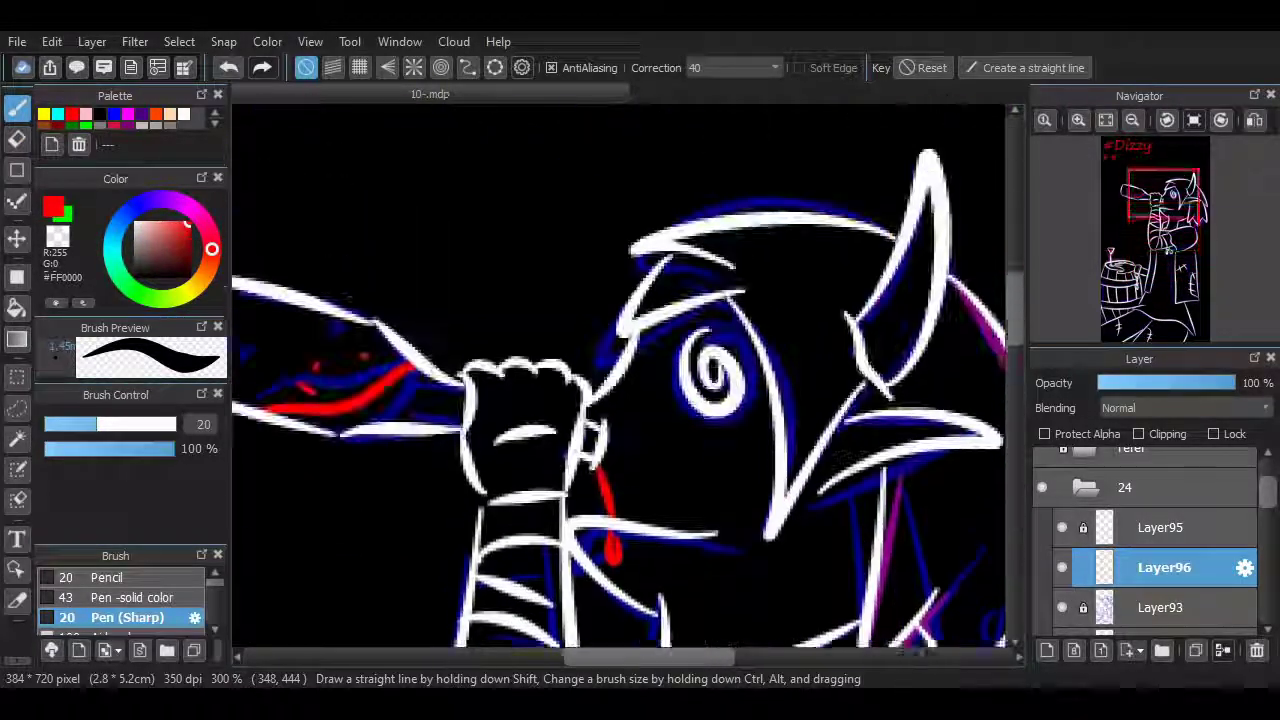
scroll(640, 380, down, 10)
mouse_move(740, 565)
mouse_down()
mouse_move(815, 500)
mouse_move(928, 434)
mouse_move(891, 429)
mouse_up()
key(e)
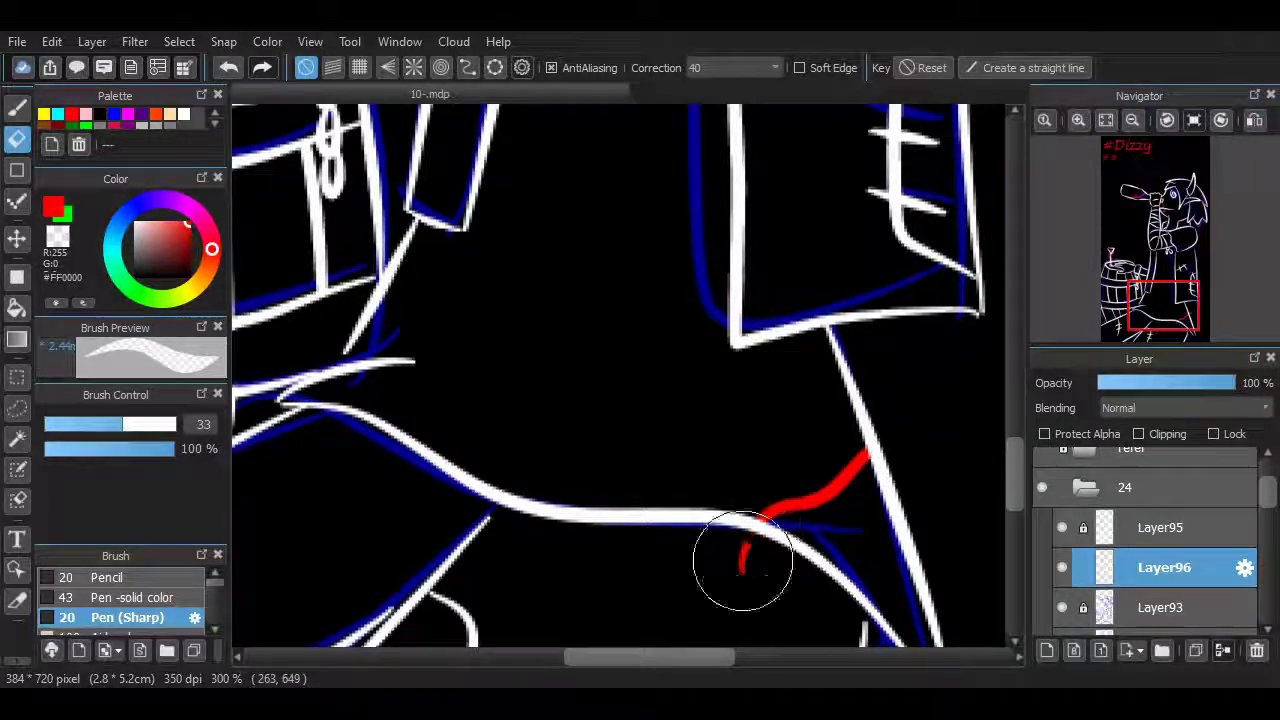
scroll(620, 380, down, 3)
scroll(620, 380, up, 2)
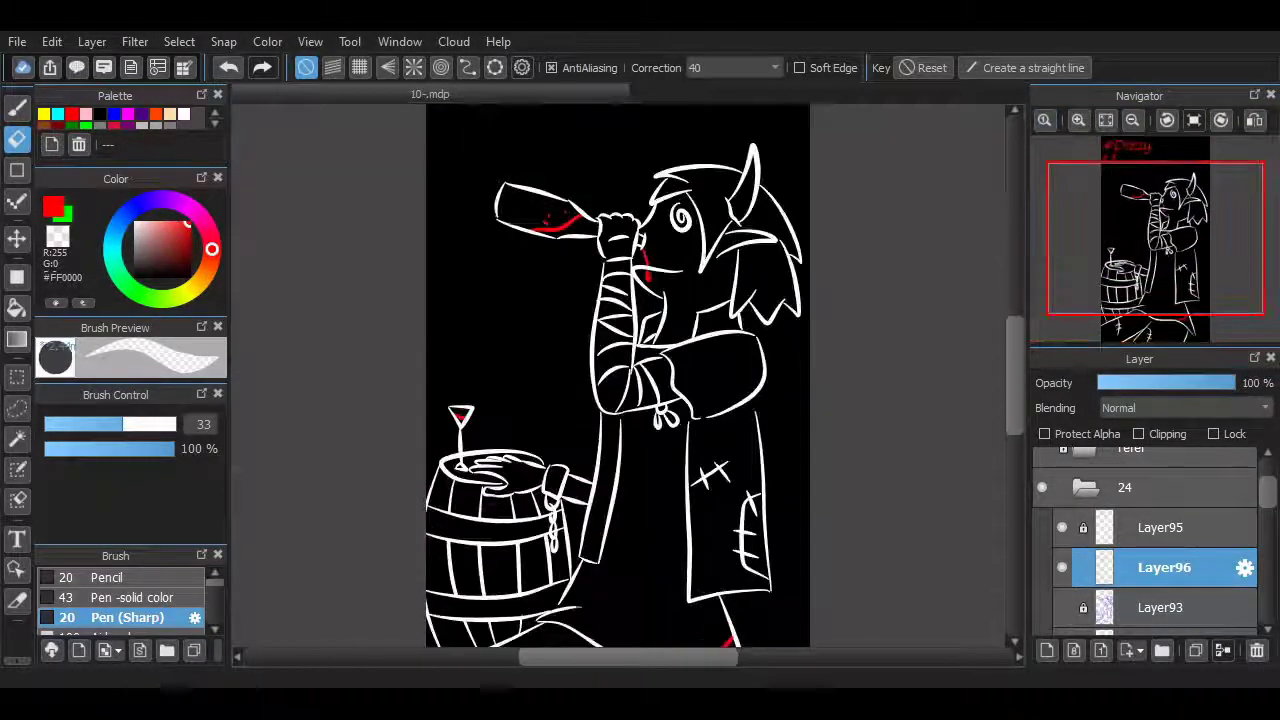
scroll(617, 375, down, 3)
scroll(617, 375, up, 1)
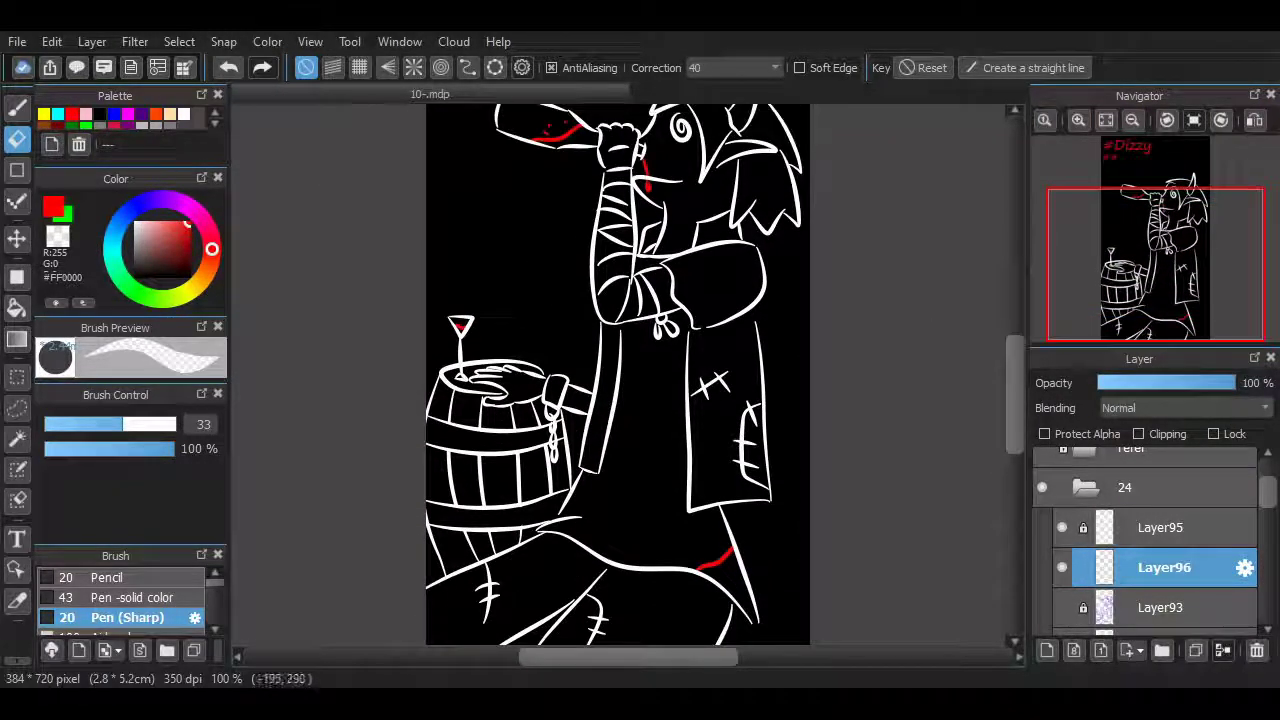
Draw two wavy red lines across the torso between the coat's front edges and erase the ends that overlap the coat.
key(b)
scroll(614, 378, up, 1)
drag(598, 438, 672, 477)
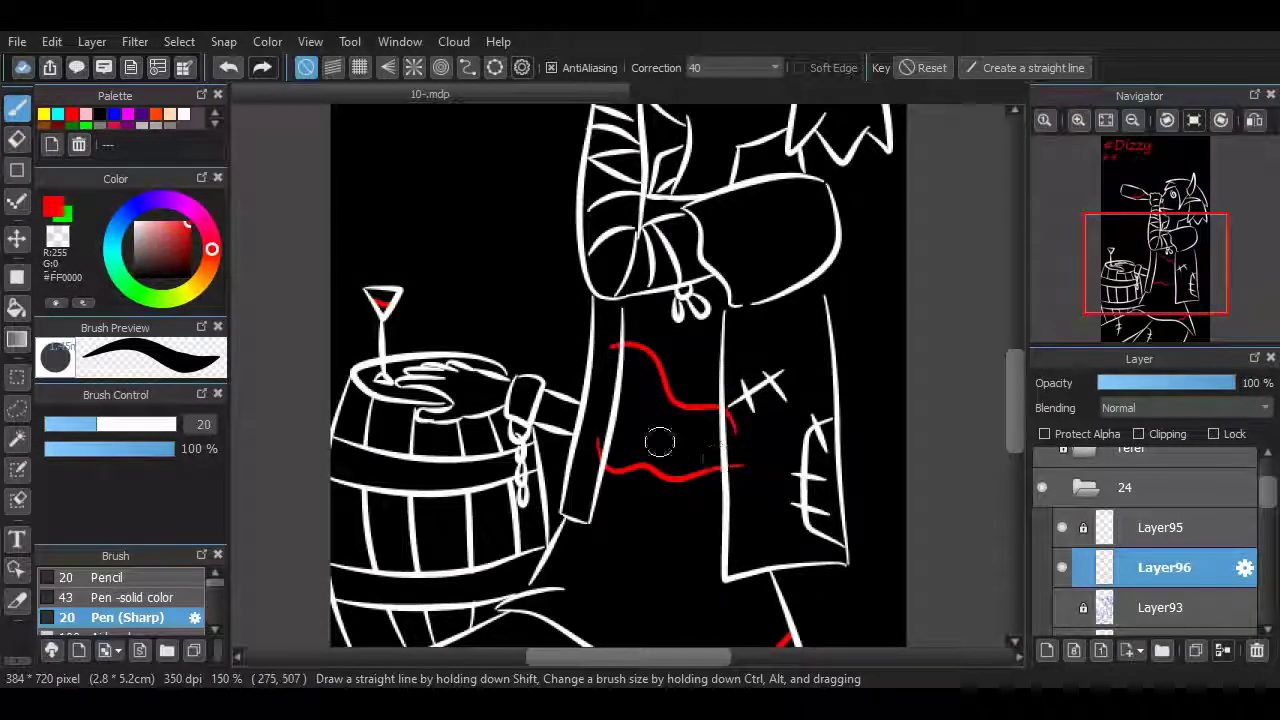
key(e)
scroll(659, 441, up, 1)
drag(771, 428, 766, 486)
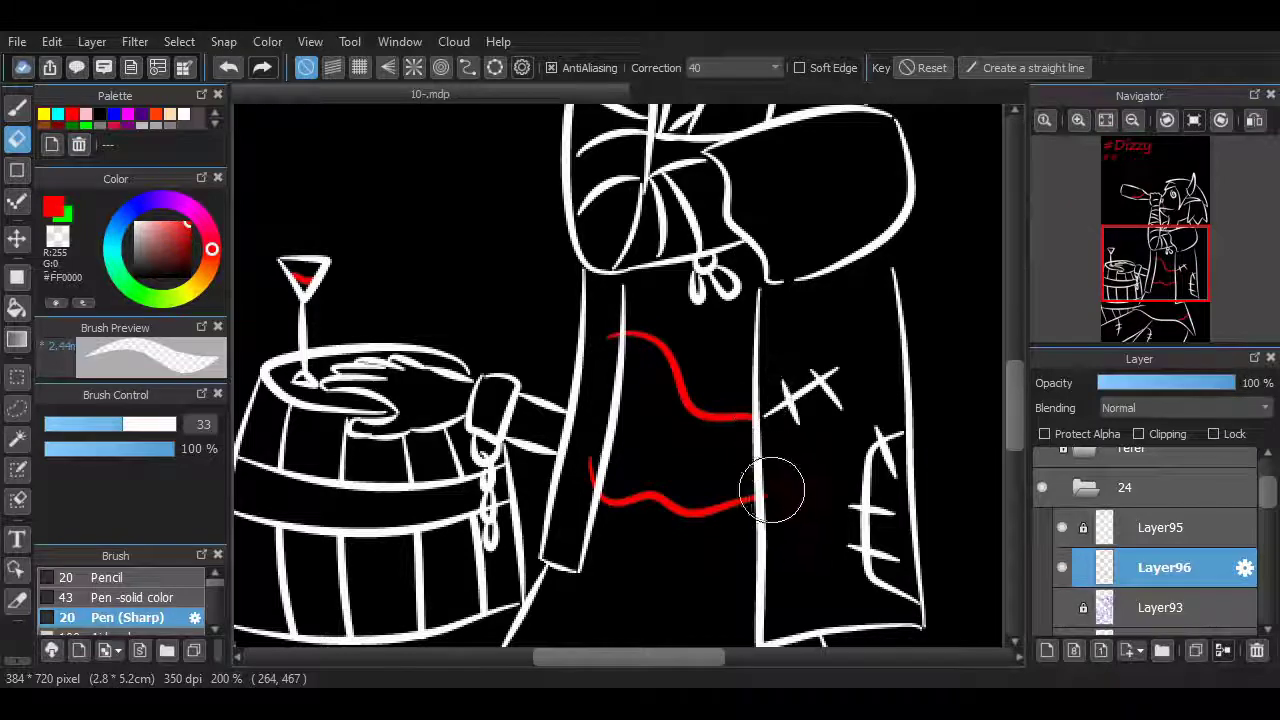
drag(600, 350, 595, 355)
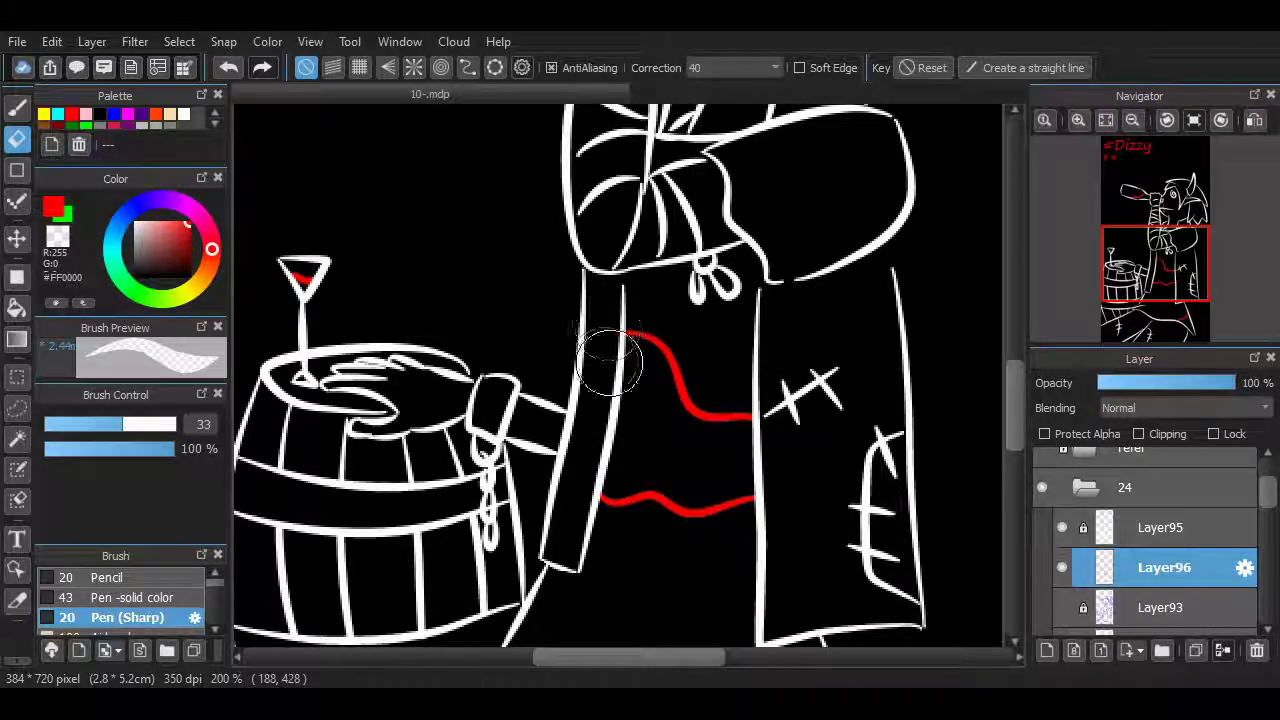
key(b)
Draw a short curved red band across the middle of the character's horn.
scroll(620, 380, up, 10)
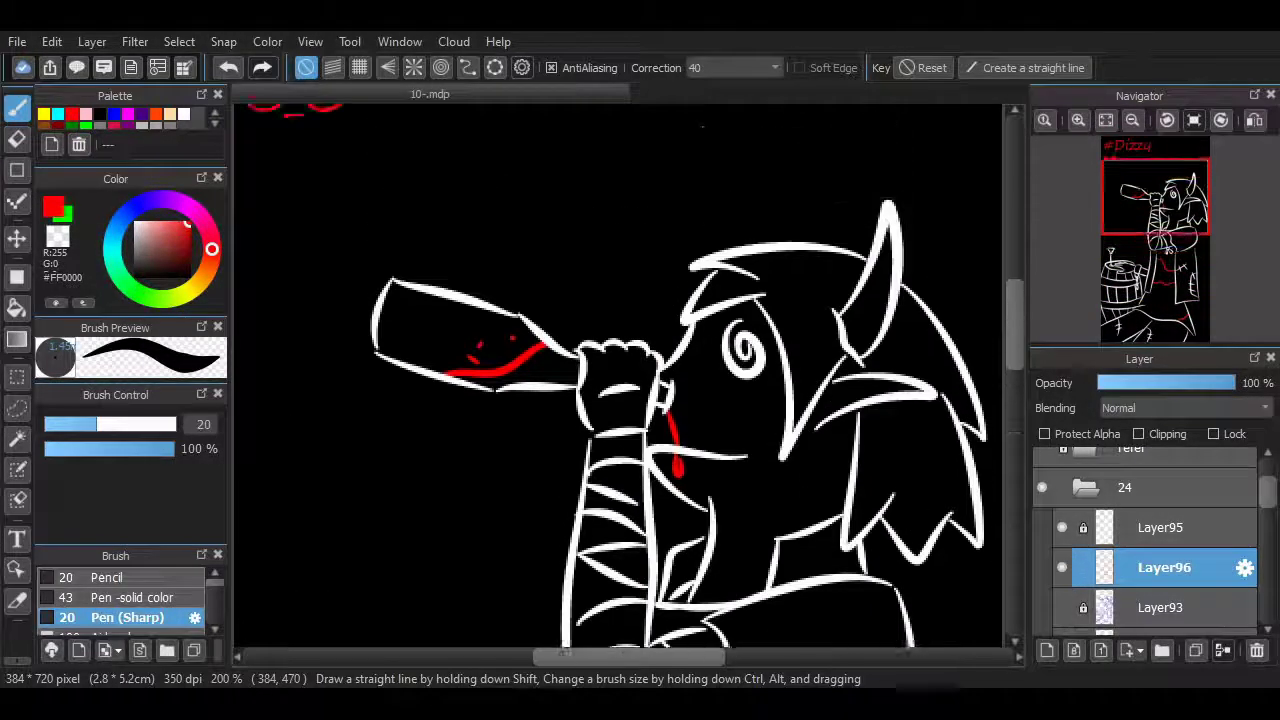
scroll(993, 295, down, 10)
scroll(993, 295, up, 7)
scroll(993, 295, down, 1)
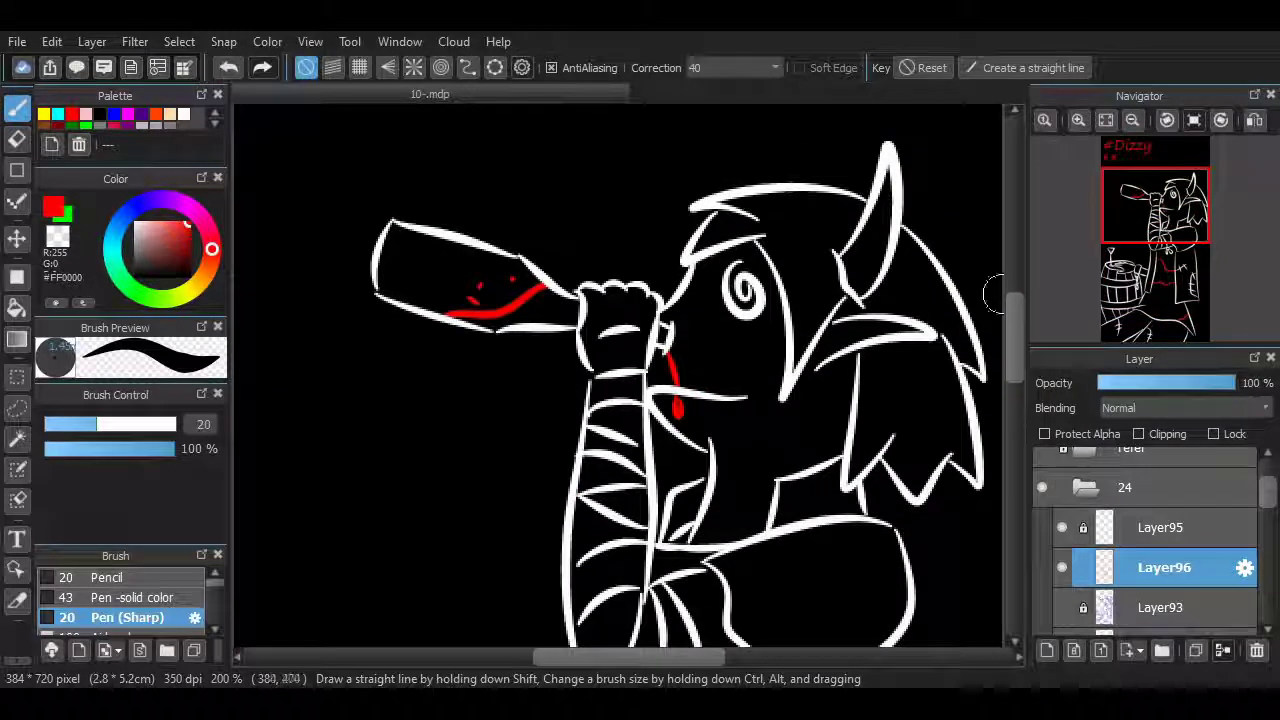
scroll(990, 308, up, 2)
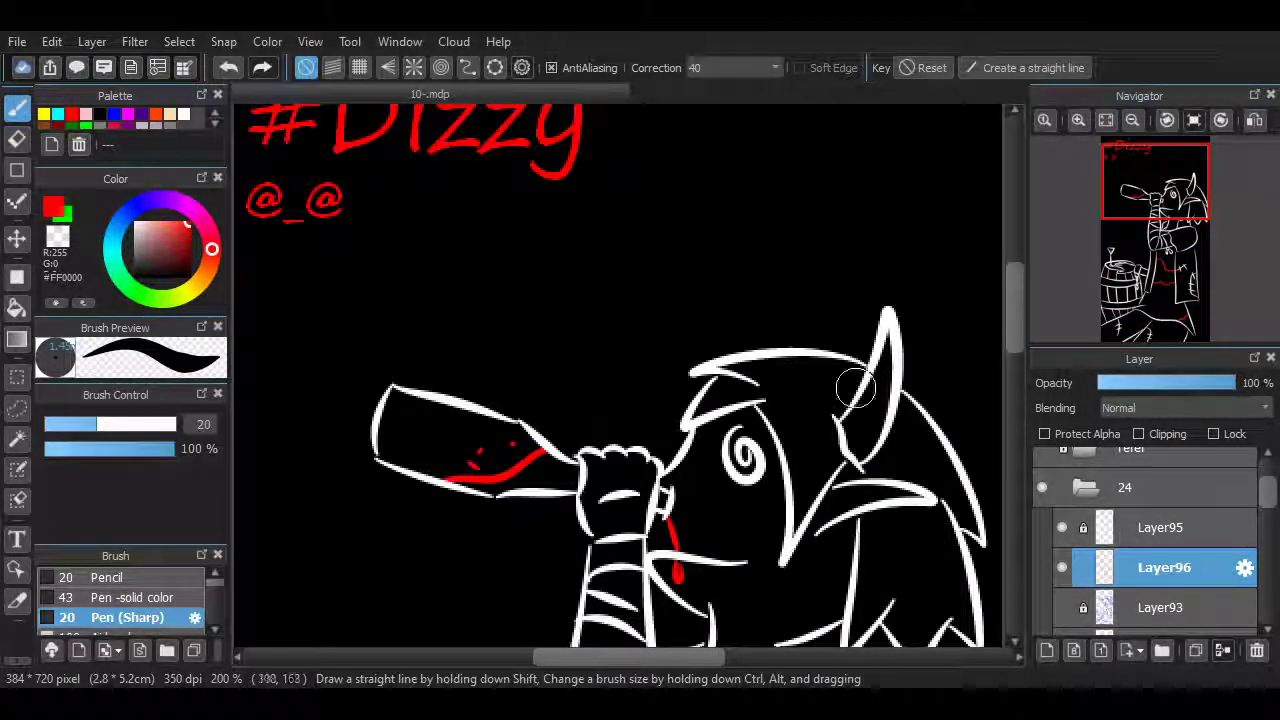
drag(876, 390, 883, 408)
key(ctrl+z)
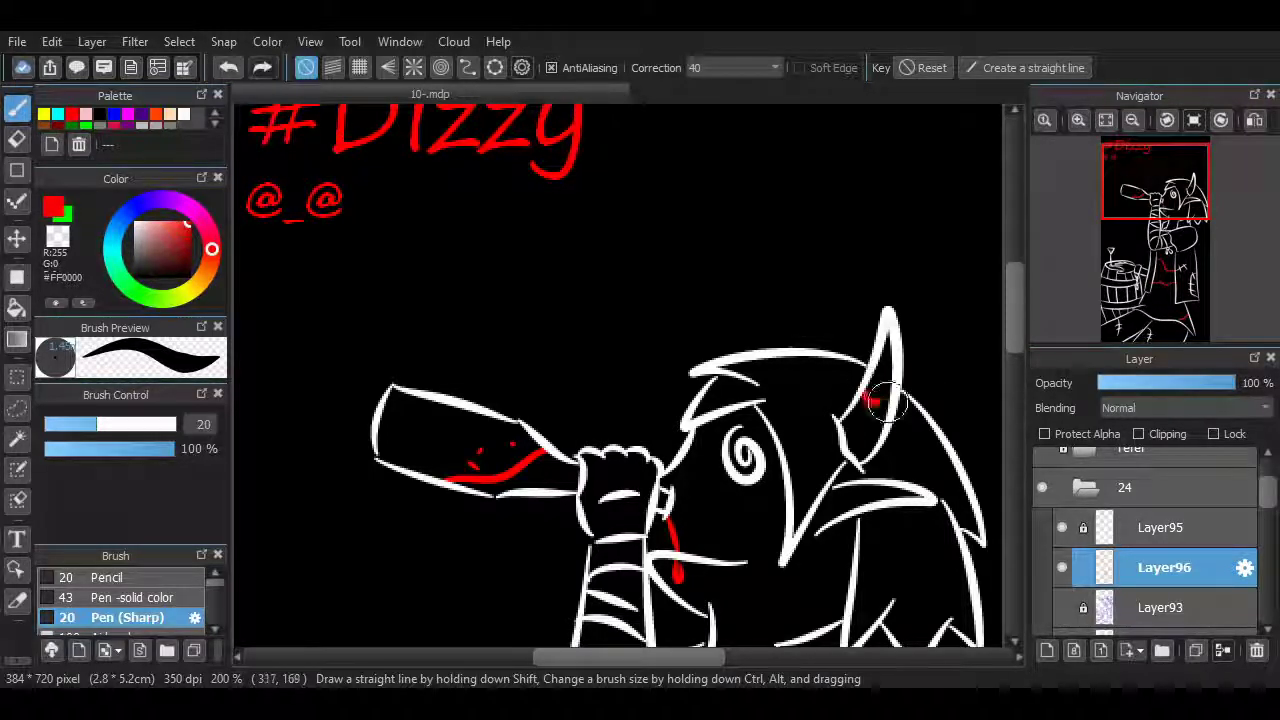
scroll(668, 637, left, 2)
scroll(966, 443, down, 8)
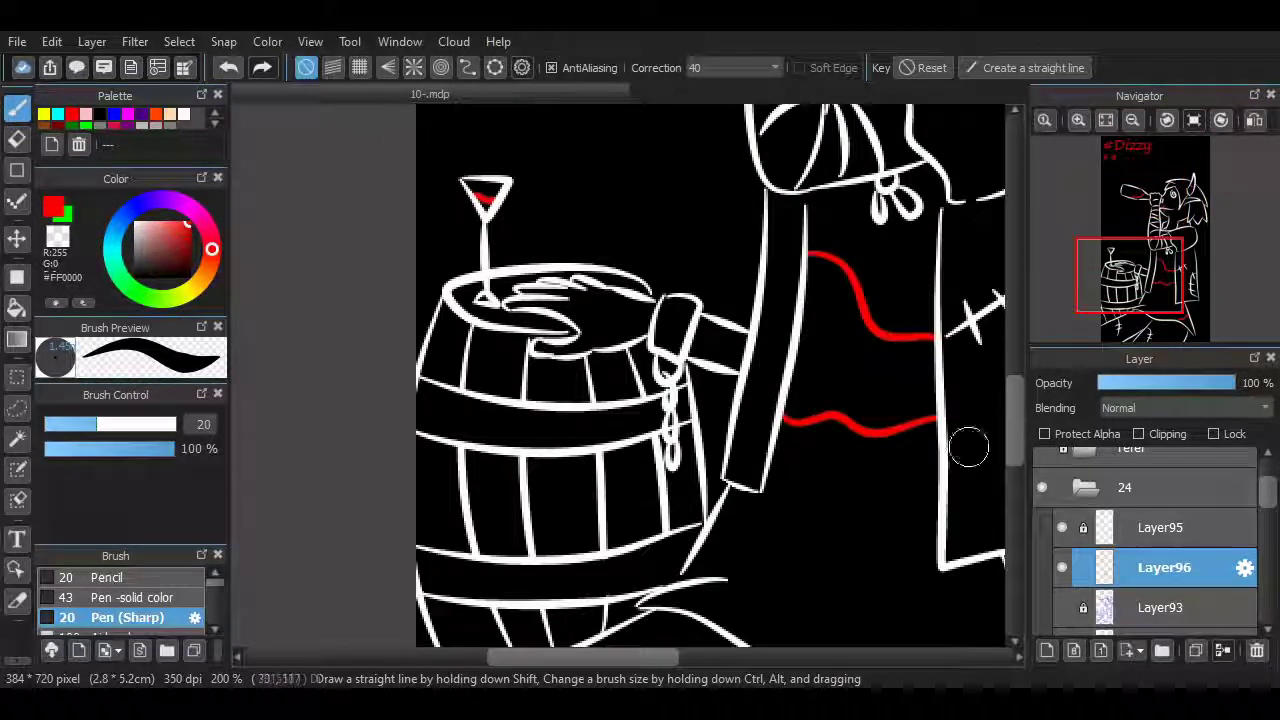
scroll(597, 502, down, 3)
scroll(877, 234, up, 1)
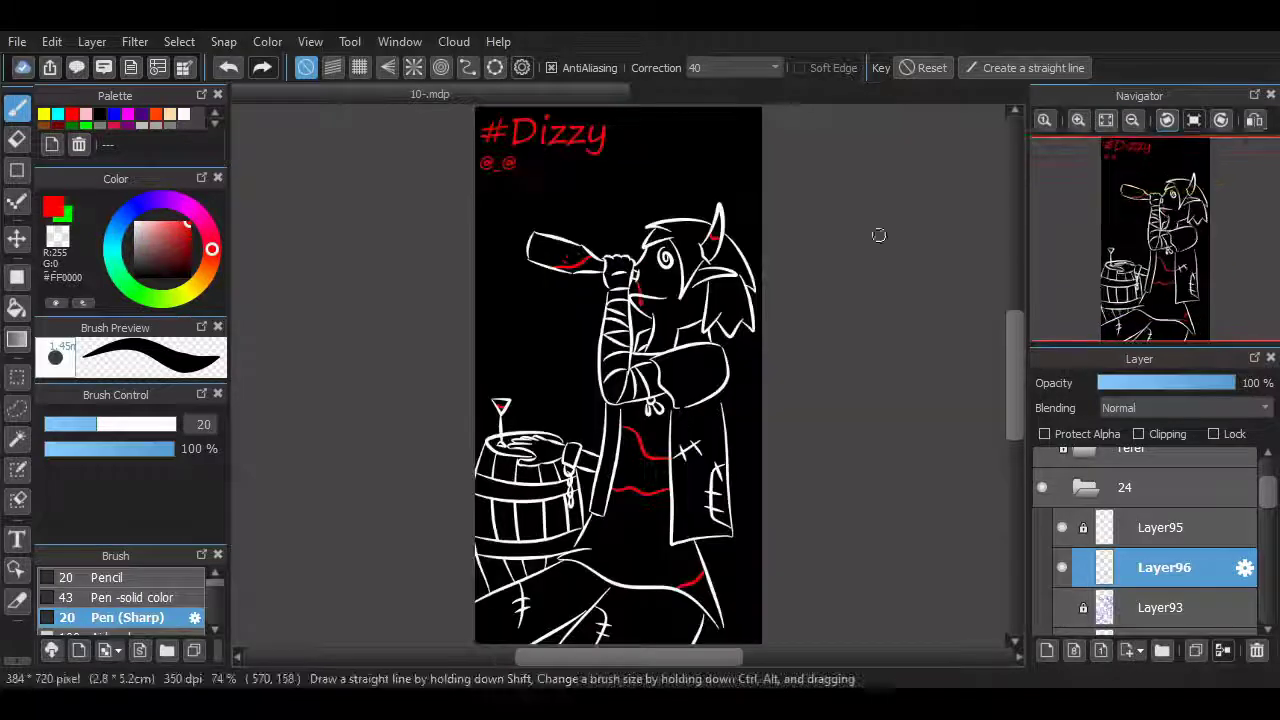
scroll(478, 640, up, 2)
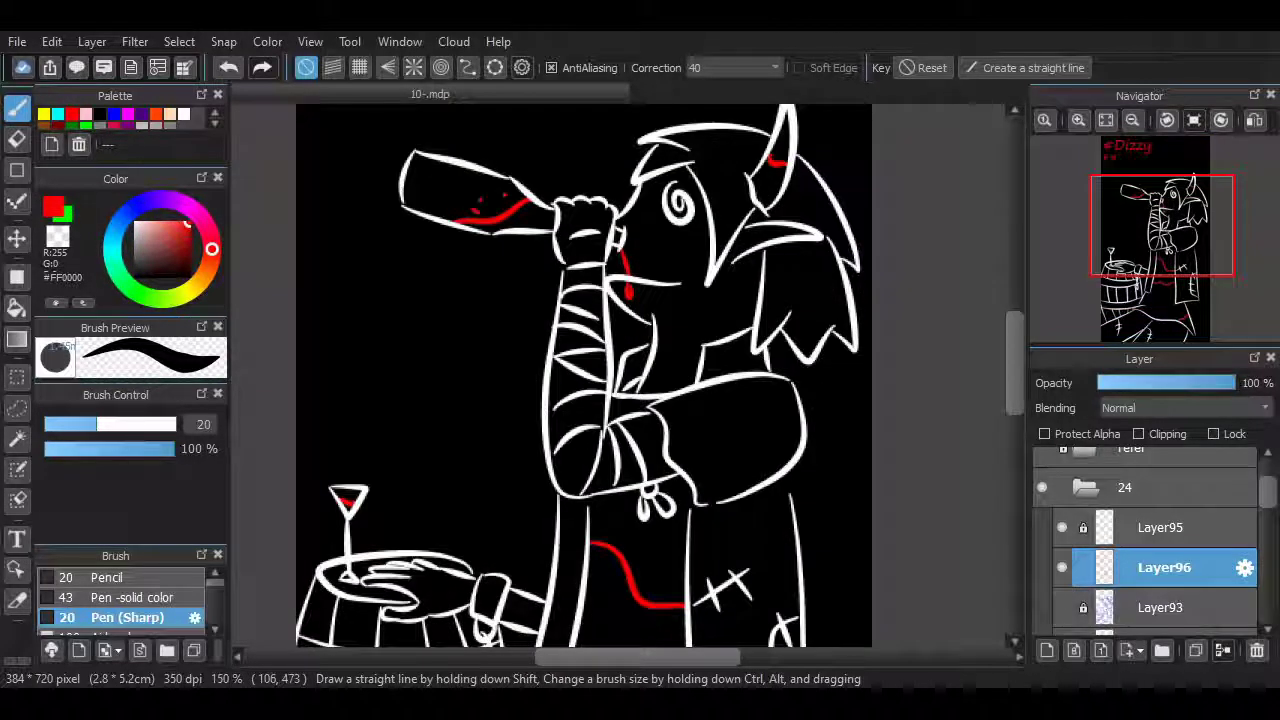